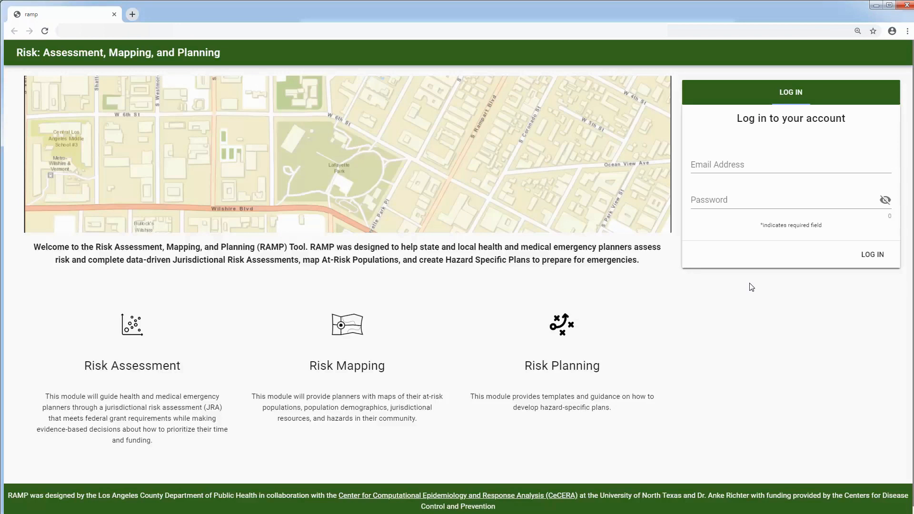
Step: Sign in to RAMP with the account e-mail address and password
{"action": "left_click", "coordinate": [738, 165]}
{"action": "type", "text": "****"}
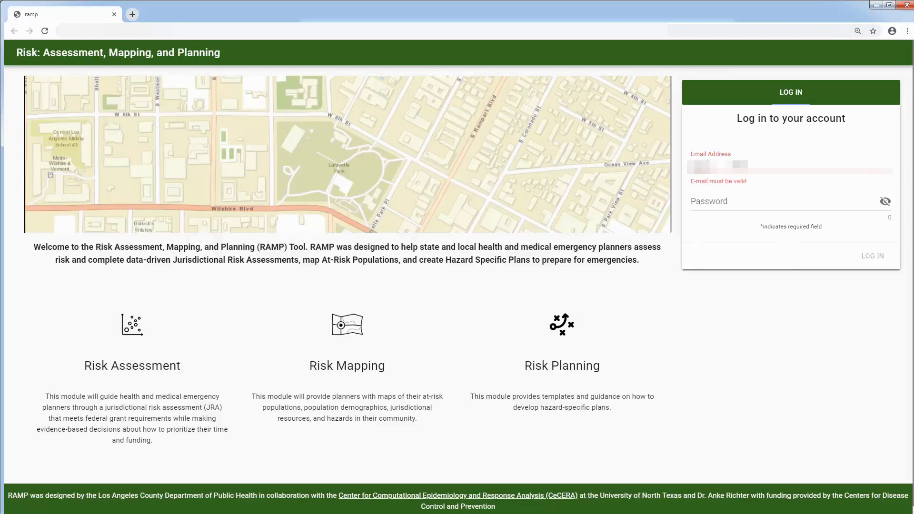
{"action": "type", "text": "****"}
{"action": "key", "text": "Tab"}
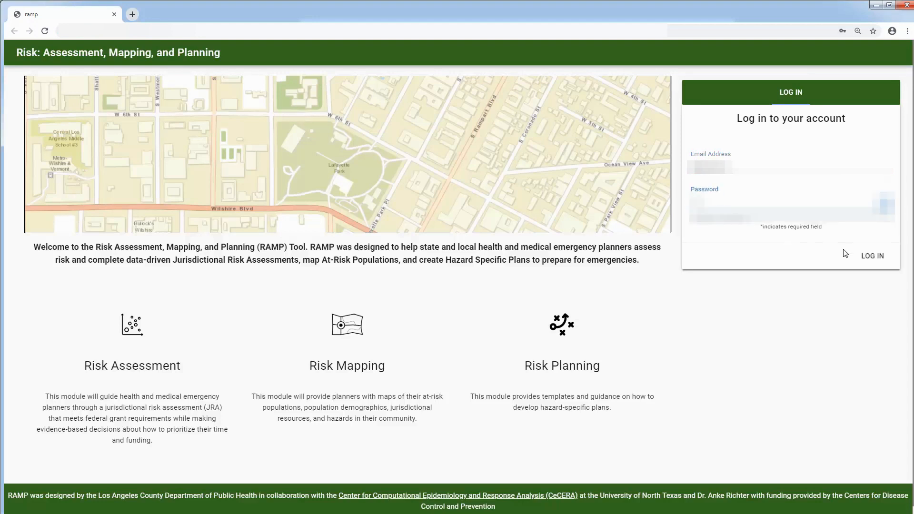
{"action": "left_click", "coordinate": [867, 259]}
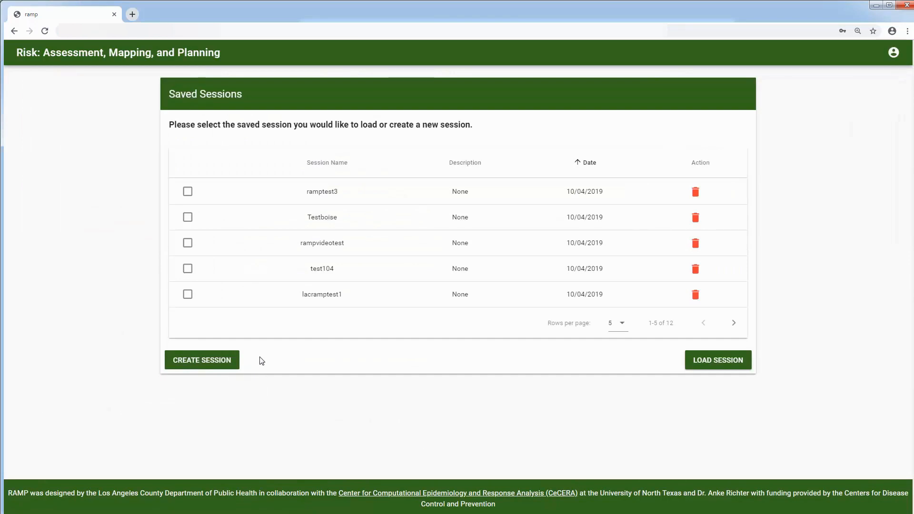
Step: Start a new session with California as the state and Los Angeles County selected
{"action": "left_click", "coordinate": [207, 362]}
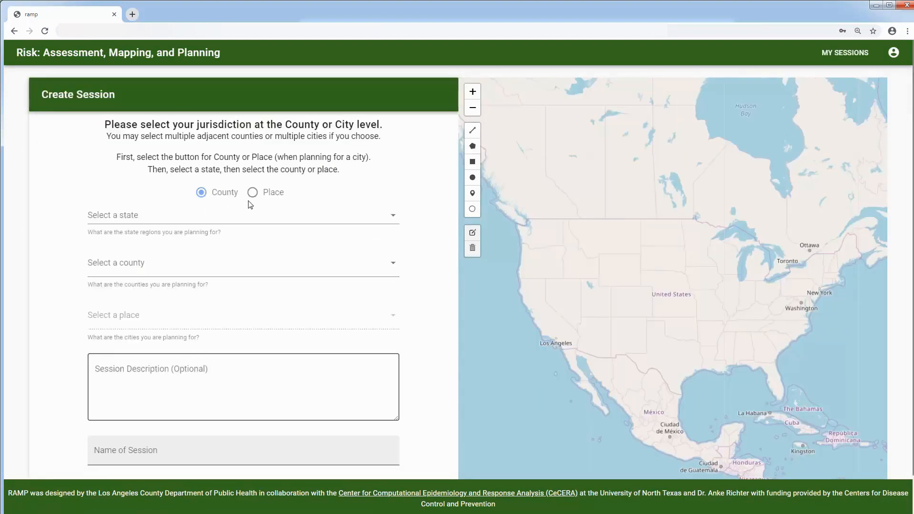
{"action": "left_click", "coordinate": [180, 213]}
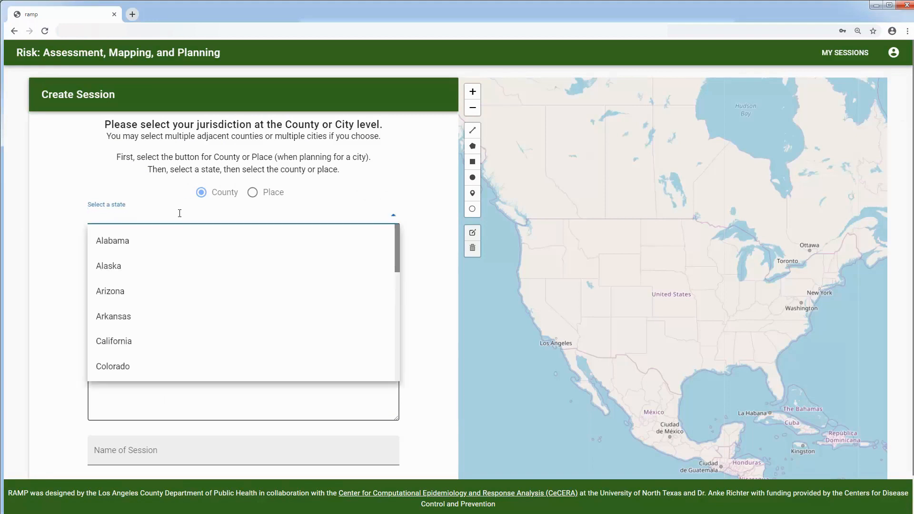
{"action": "left_click", "coordinate": [150, 341]}
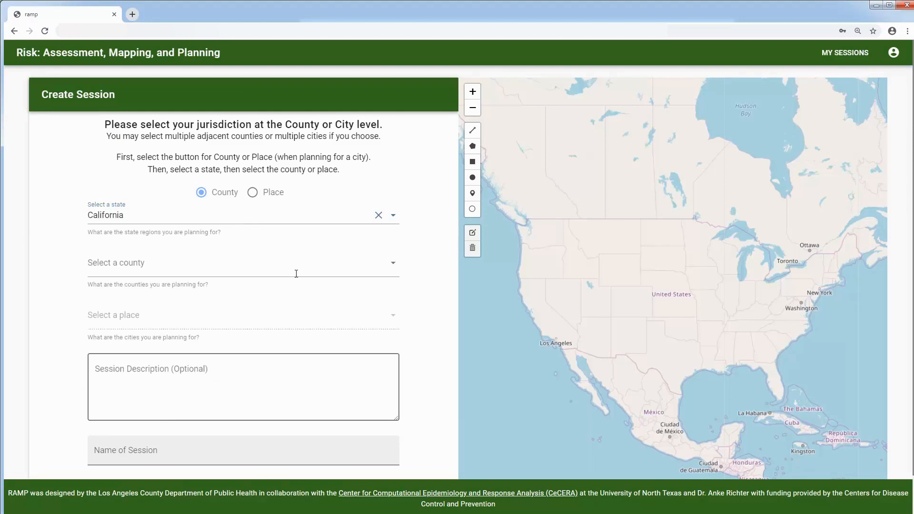
{"action": "left_click", "coordinate": [290, 267]}
{"action": "scroll", "coordinate": [214, 331], "scroll_direction": "down", "scroll_amount": 4}
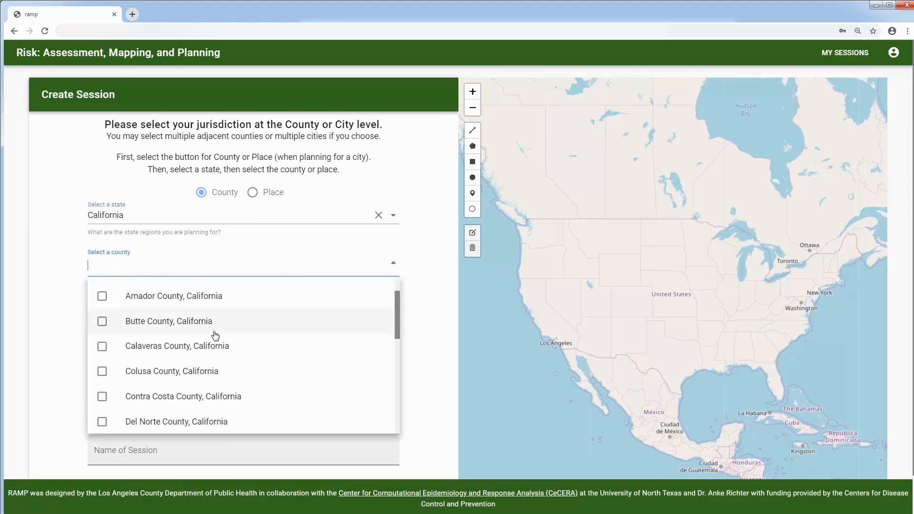
{"action": "scroll", "coordinate": [215, 336], "scroll_direction": "down", "scroll_amount": 5}
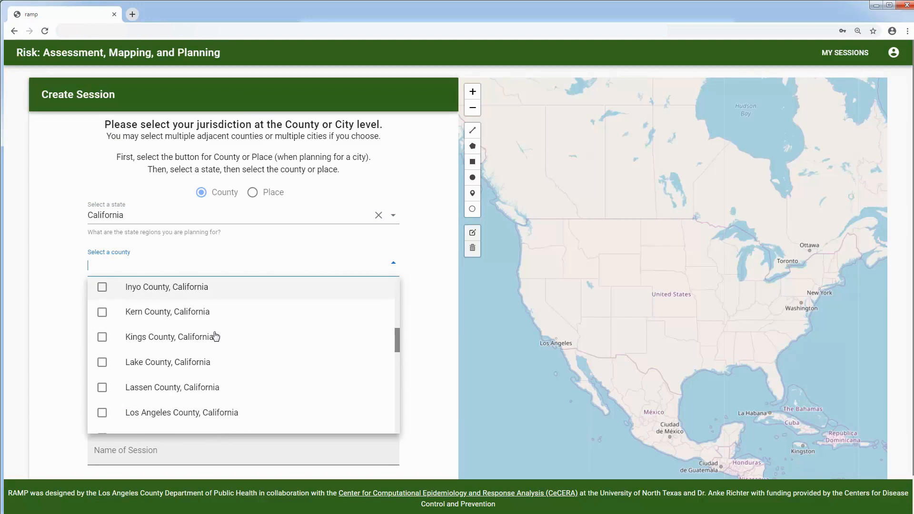
{"action": "left_click", "coordinate": [214, 413]}
{"action": "left_click", "coordinate": [440, 349]}
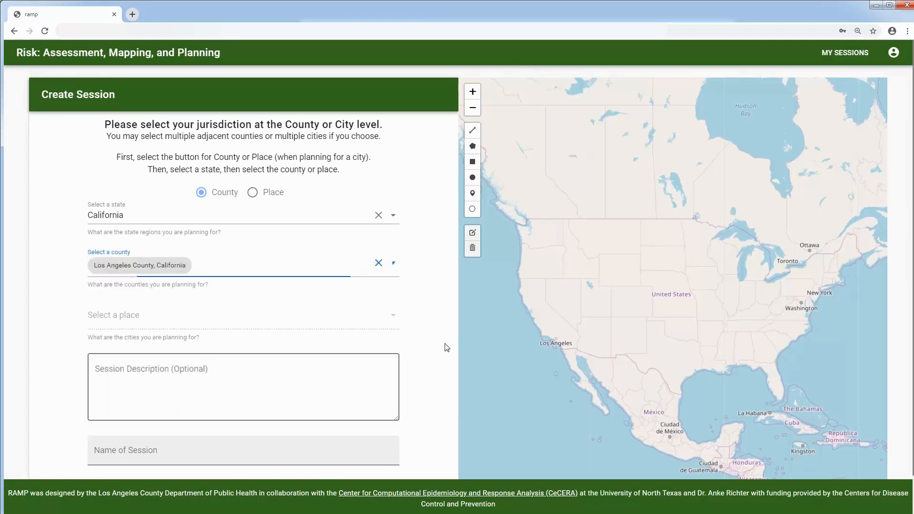
Step: Name the session 'rampvideodemo' and create it
{"action": "scroll", "coordinate": [428, 351], "scroll_direction": "down", "scroll_amount": 1}
{"action": "left_click", "coordinate": [298, 405]}
{"action": "type", "text": "rampv"}
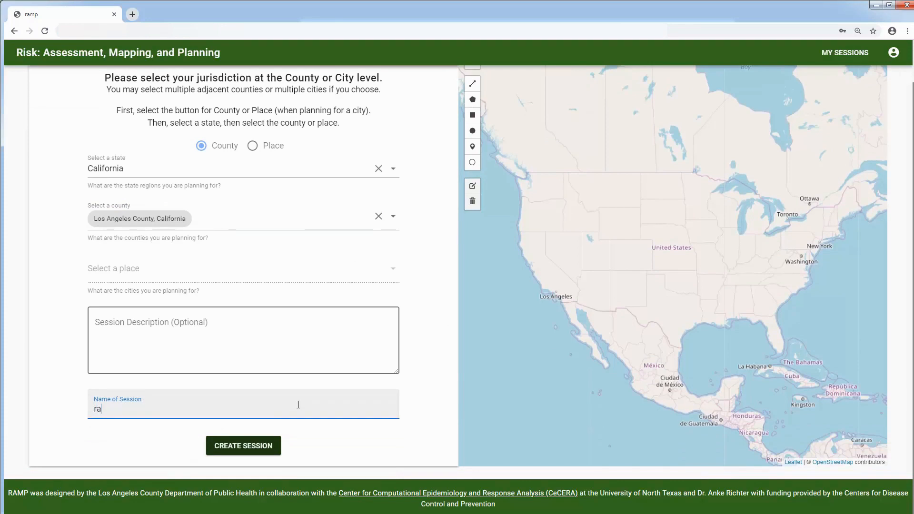
{"action": "type", "text": "ideodemo"}
{"action": "left_click", "coordinate": [238, 445]}
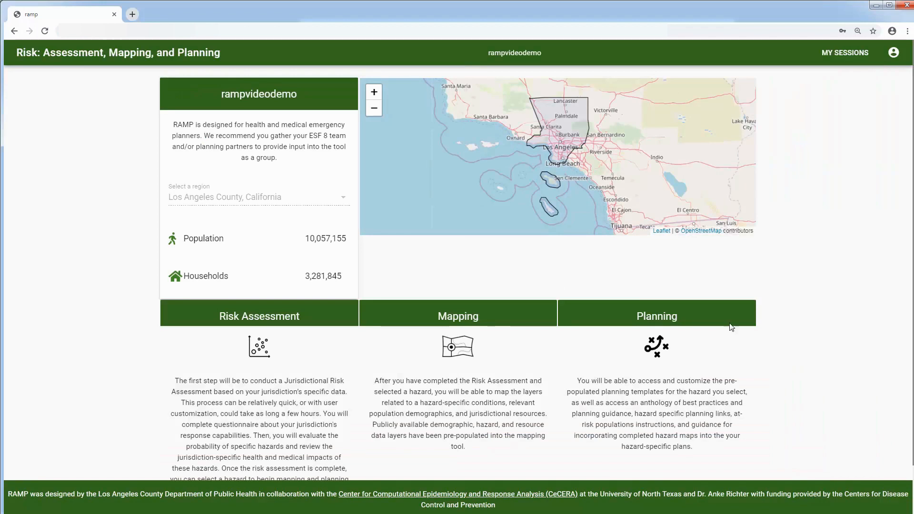
Step: Scroll the Los Angeles County overview and start the risk assessment
{"action": "scroll", "coordinate": [877, 389], "scroll_direction": "down", "scroll_amount": 1}
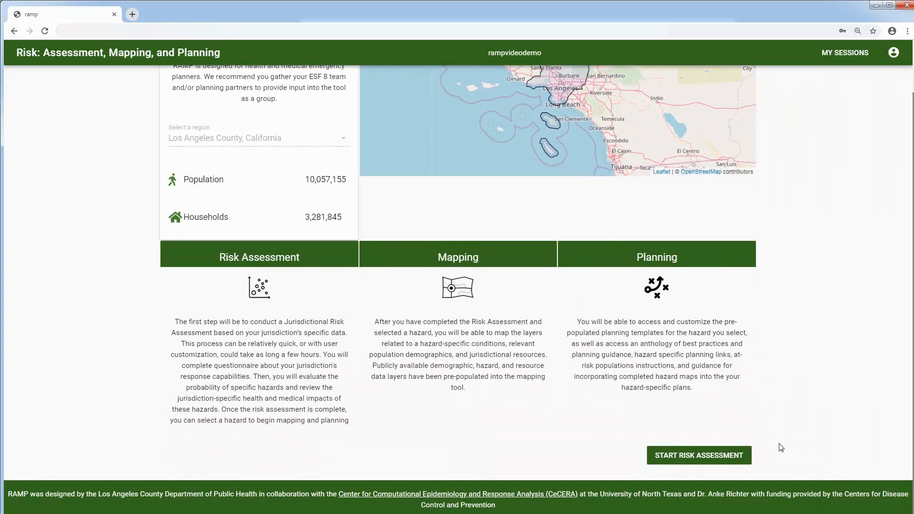
{"action": "left_click", "coordinate": [703, 457]}
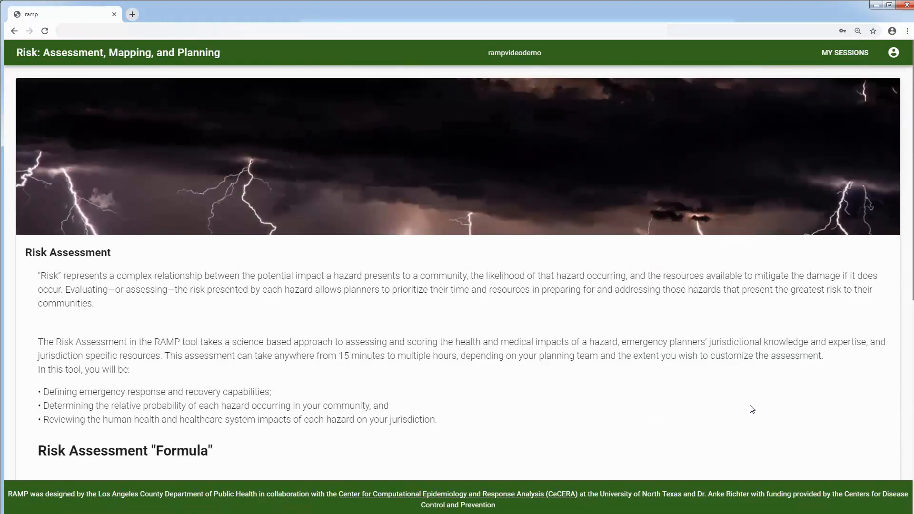
{"action": "scroll", "coordinate": [752, 409], "scroll_direction": "down", "scroll_amount": 1}
{"action": "scroll", "coordinate": [751, 409], "scroll_direction": "down", "scroll_amount": 3}
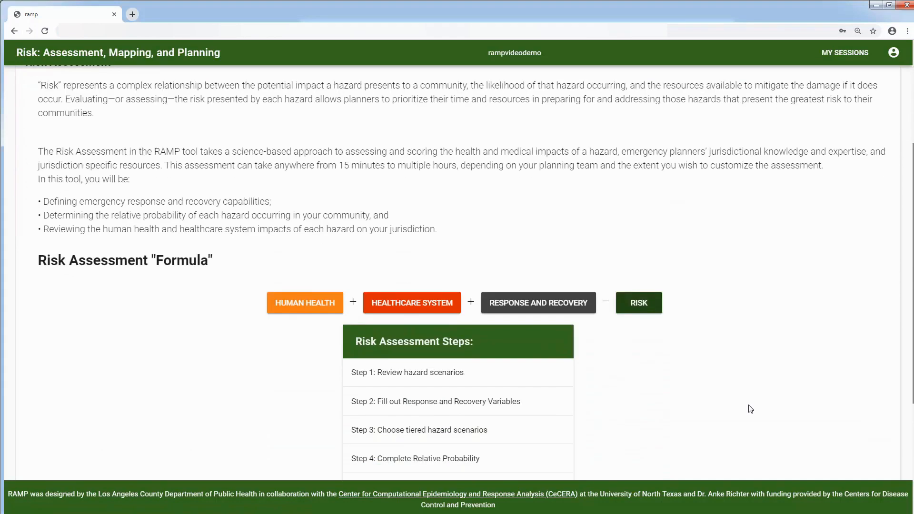
{"action": "scroll", "coordinate": [752, 409], "scroll_direction": "down", "scroll_amount": 2}
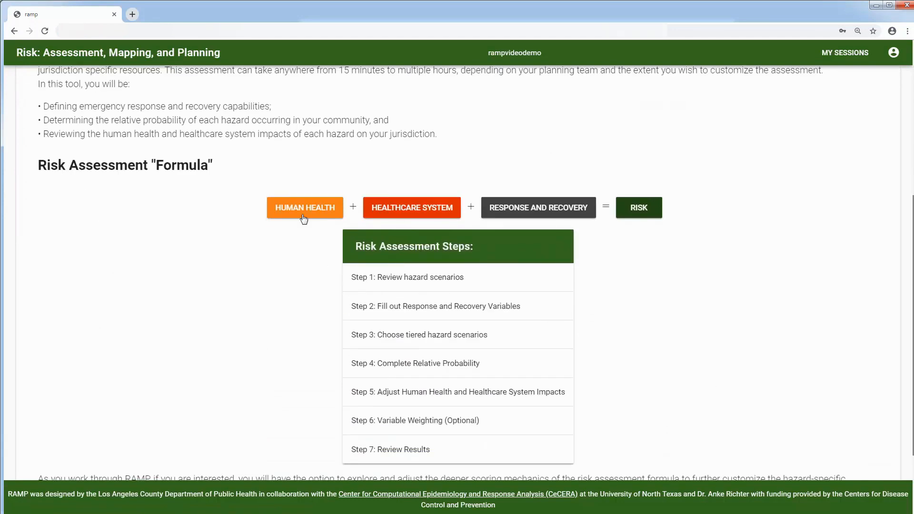
{"action": "left_click", "coordinate": [302, 208]}
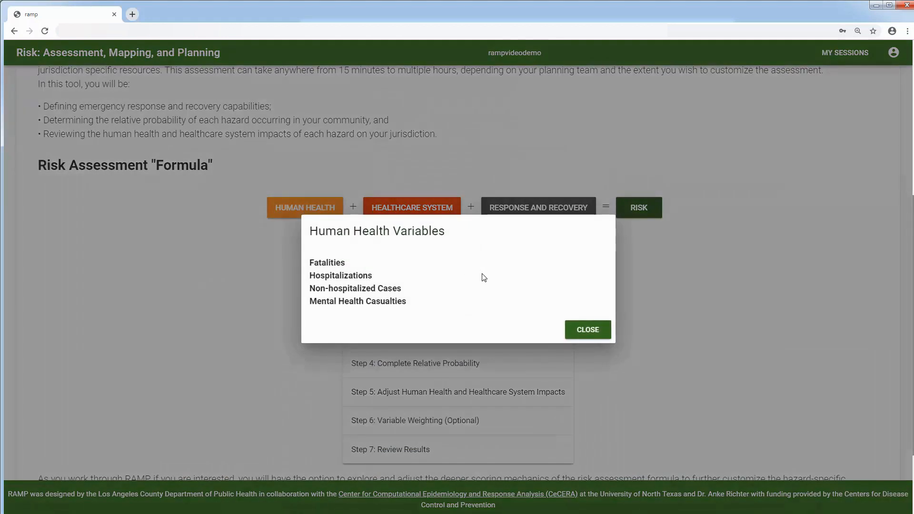
{"action": "left_click", "coordinate": [587, 330]}
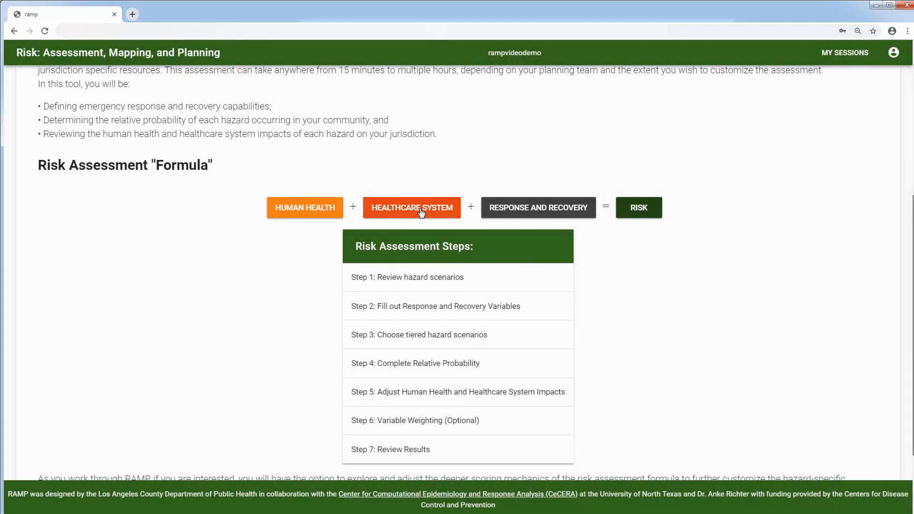
{"action": "left_click", "coordinate": [438, 214]}
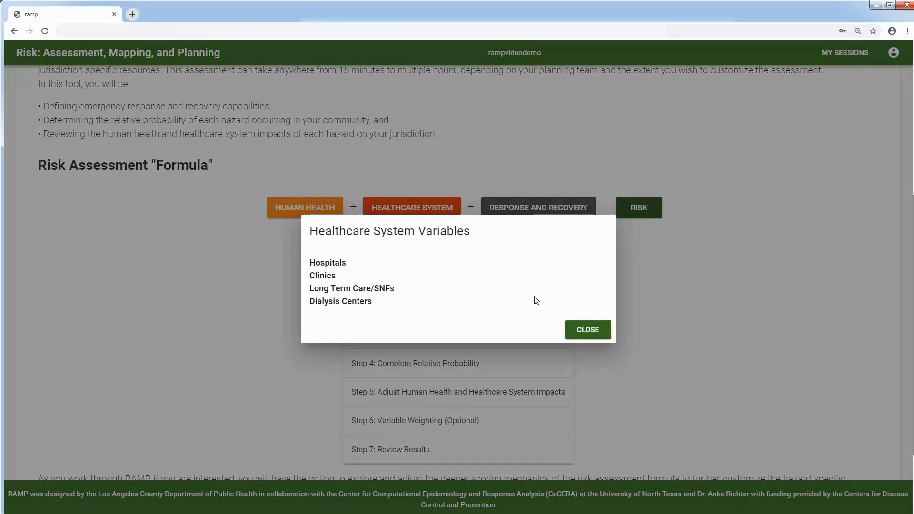
{"action": "left_click", "coordinate": [588, 329]}
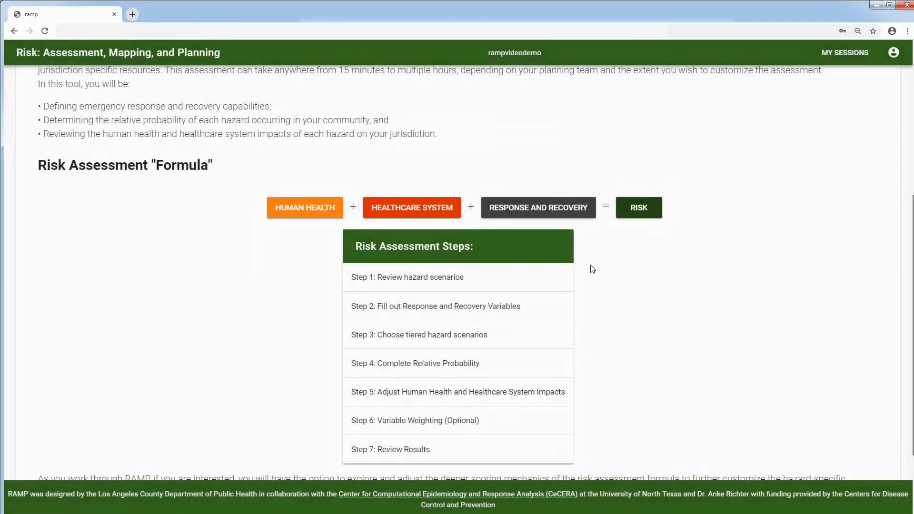
{"action": "left_click", "coordinate": [560, 210]}
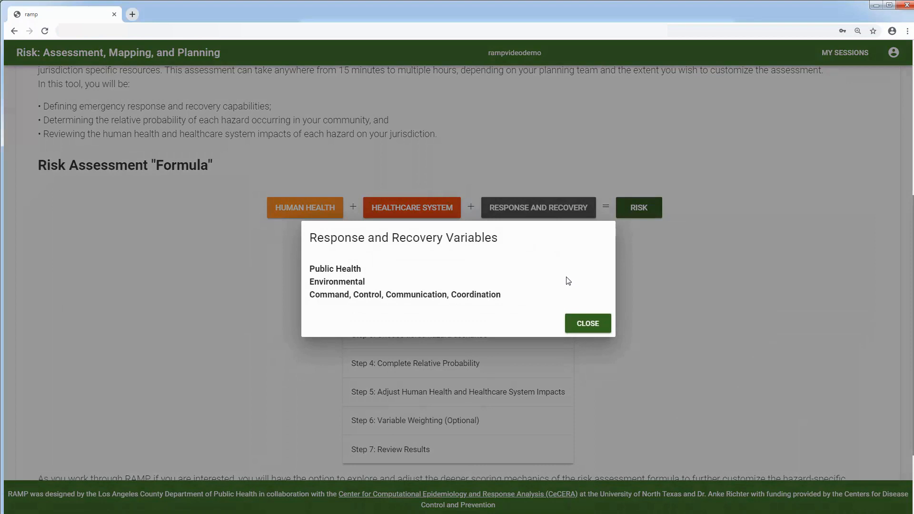
{"action": "left_click", "coordinate": [585, 324]}
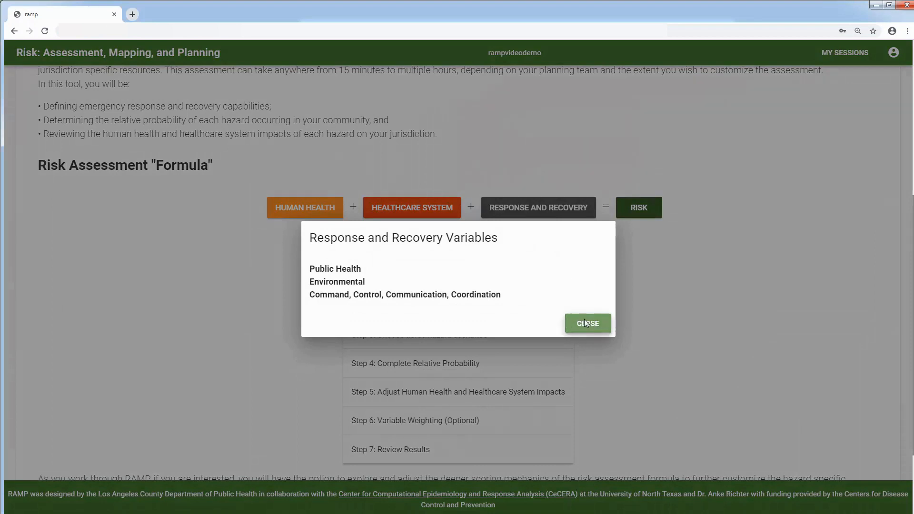
{"action": "scroll", "coordinate": [735, 378], "scroll_direction": "down", "scroll_amount": 1}
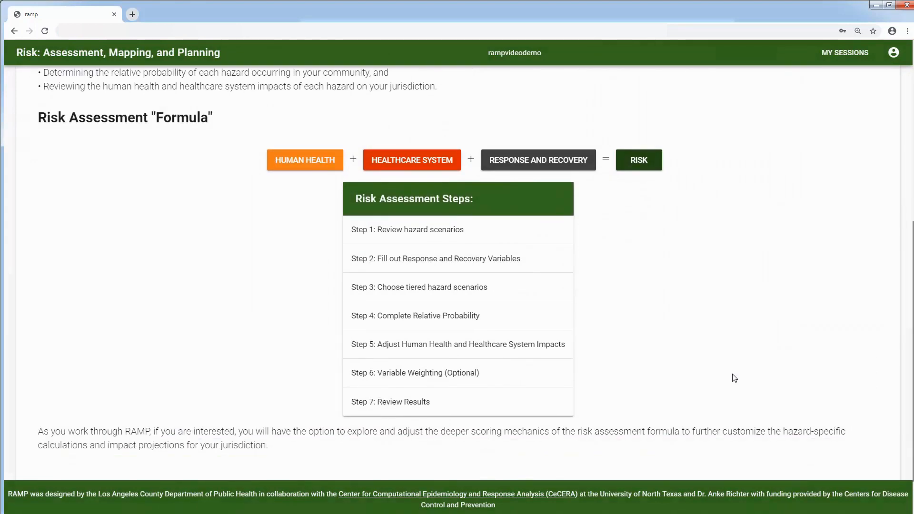
{"action": "scroll", "coordinate": [734, 378], "scroll_direction": "down", "scroll_amount": 1}
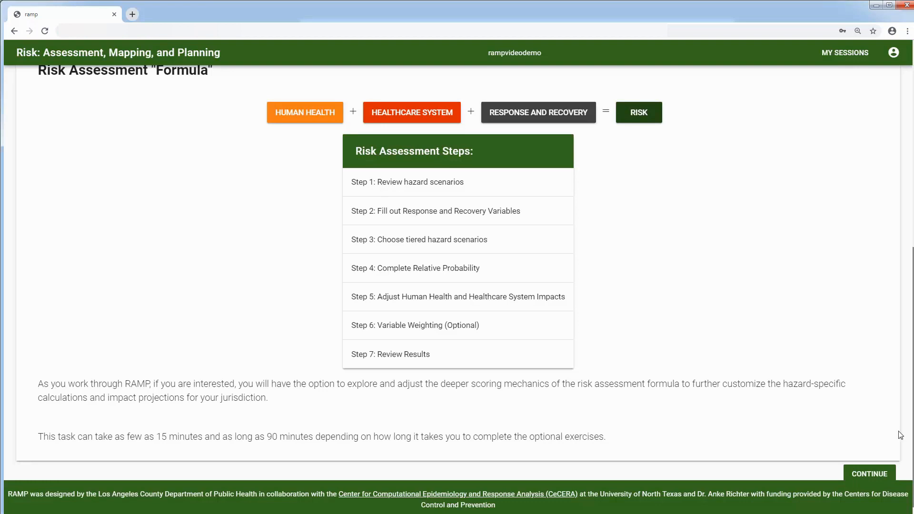
Step: Move on to the hazard scenarios overview and scroll through the hazard list
{"action": "left_click", "coordinate": [866, 476]}
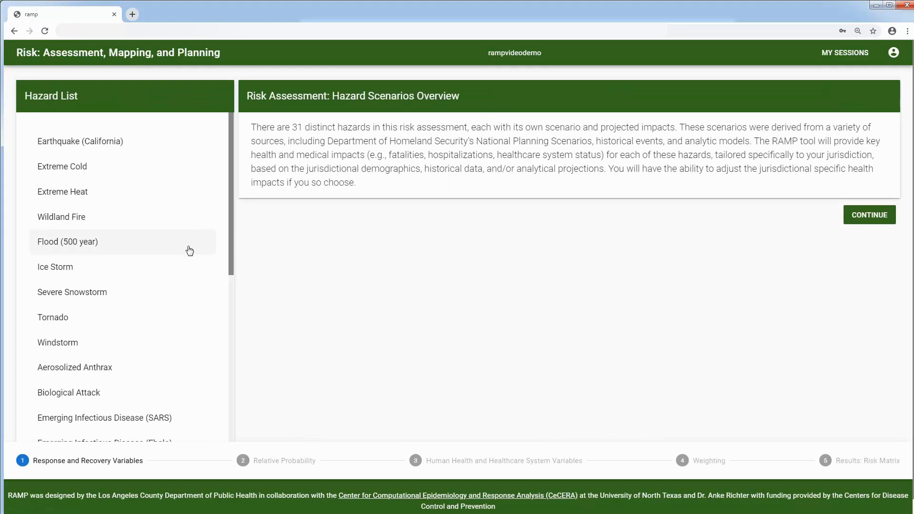
{"action": "scroll", "coordinate": [188, 275], "scroll_direction": "down", "scroll_amount": 1}
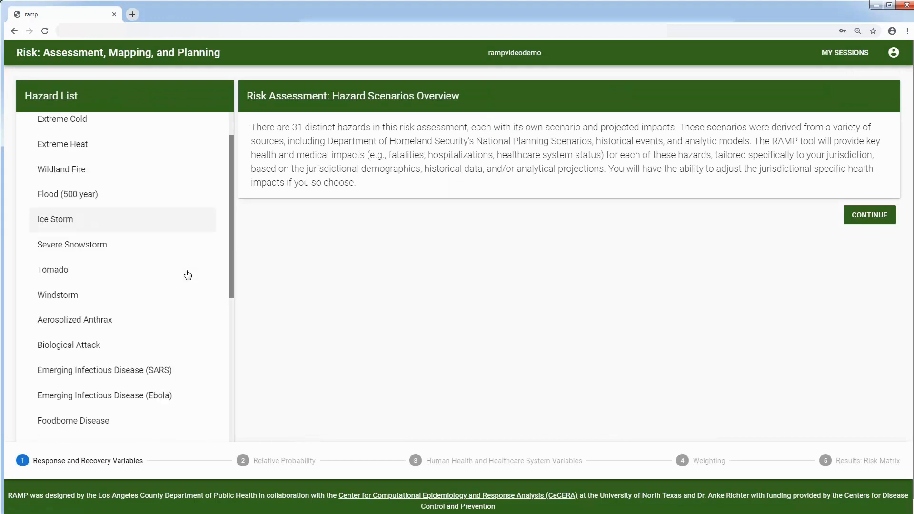
{"action": "scroll", "coordinate": [188, 275], "scroll_direction": "down", "scroll_amount": 1}
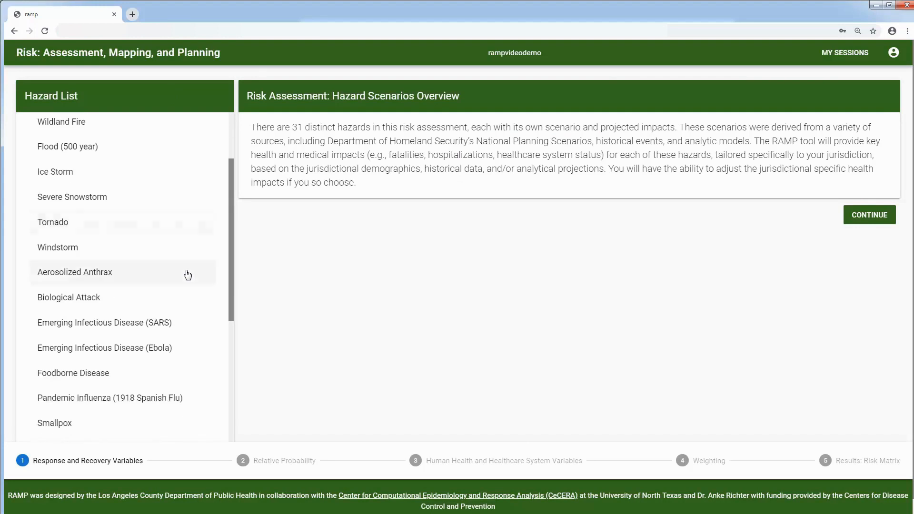
{"action": "scroll", "coordinate": [188, 275], "scroll_direction": "down", "scroll_amount": 1}
{"action": "scroll", "coordinate": [188, 275], "scroll_direction": "down", "scroll_amount": 2}
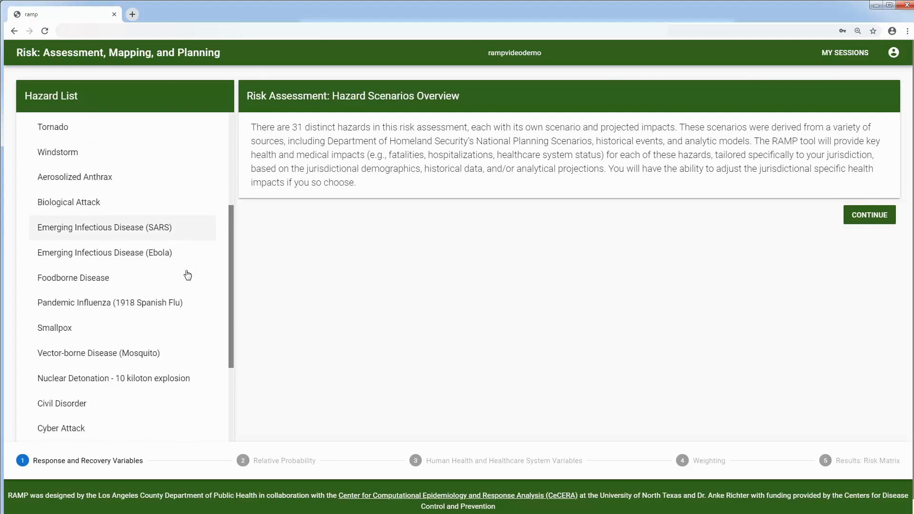
{"action": "scroll", "coordinate": [187, 275], "scroll_direction": "up", "scroll_amount": 3}
{"action": "scroll", "coordinate": [188, 266], "scroll_direction": "up", "scroll_amount": 2}
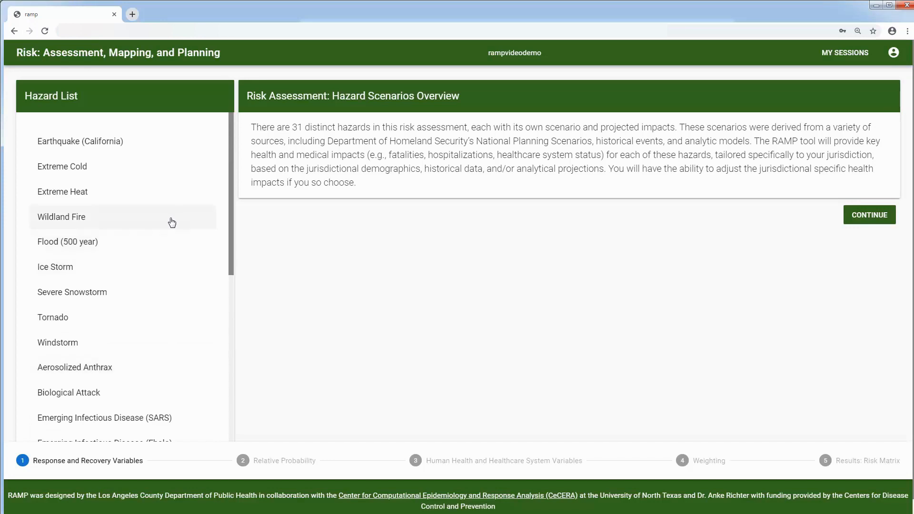
Step: View the Wildland Fire, Aerosolized Anthrax, Nuclear Detonation and Electrical Failure scenarios, then continue
{"action": "left_click", "coordinate": [172, 222]}
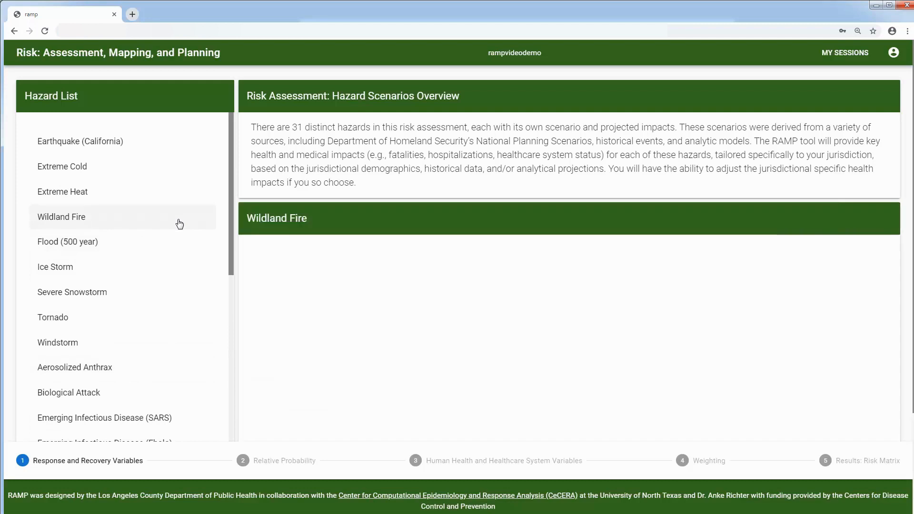
{"action": "scroll", "coordinate": [516, 264], "scroll_direction": "down", "scroll_amount": 2}
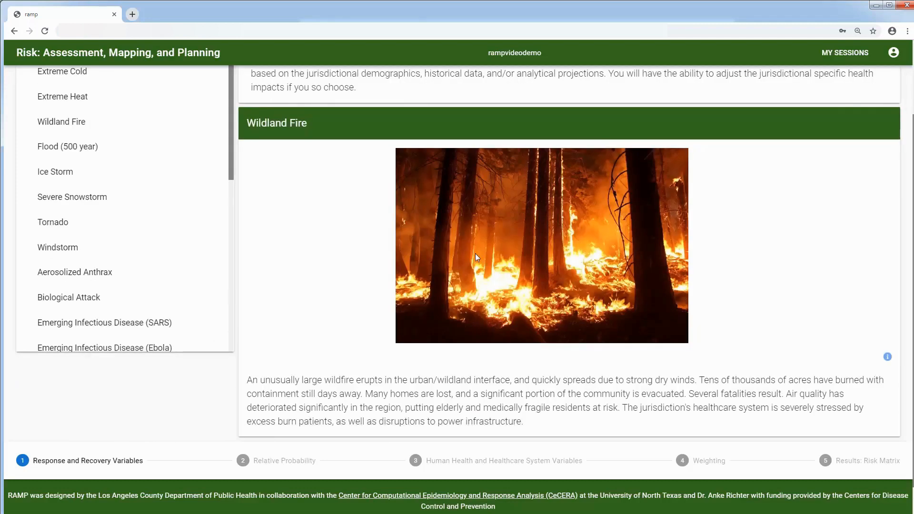
{"action": "left_click", "coordinate": [118, 281]}
{"action": "scroll", "coordinate": [333, 280], "scroll_direction": "down", "scroll_amount": 1}
{"action": "scroll", "coordinate": [93, 219], "scroll_direction": "down", "scroll_amount": 3}
{"action": "left_click", "coordinate": [113, 284]}
{"action": "scroll", "coordinate": [266, 262], "scroll_direction": "down", "scroll_amount": 1}
{"action": "scroll", "coordinate": [111, 206], "scroll_direction": "down", "scroll_amount": 2}
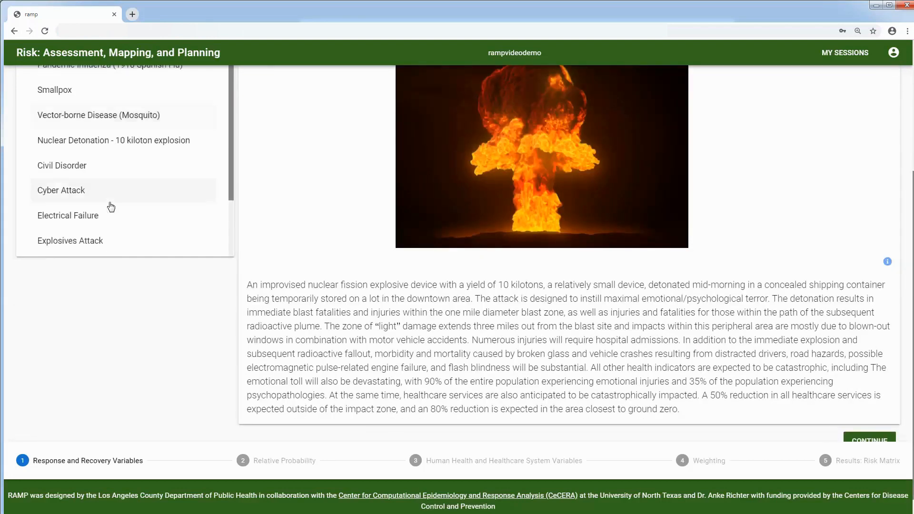
{"action": "scroll", "coordinate": [105, 198], "scroll_direction": "down", "scroll_amount": 1}
{"action": "left_click", "coordinate": [94, 179]}
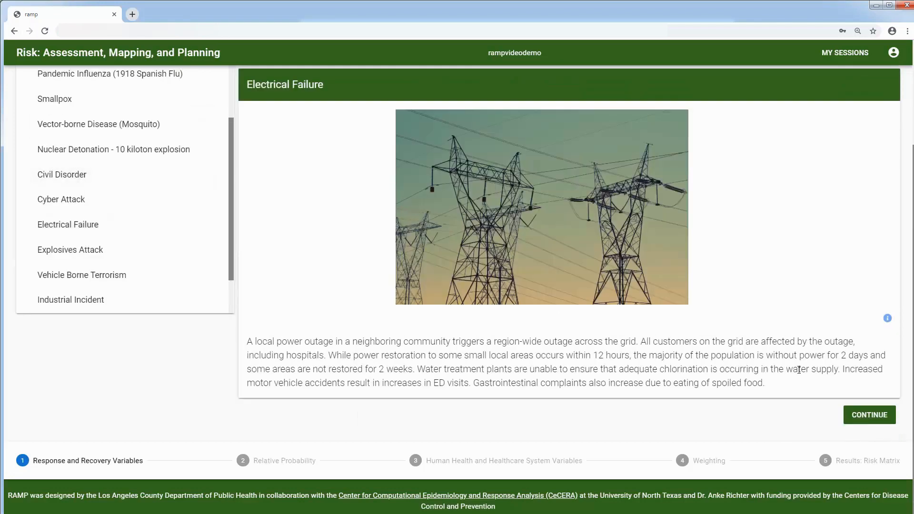
{"action": "left_click", "coordinate": [872, 415]}
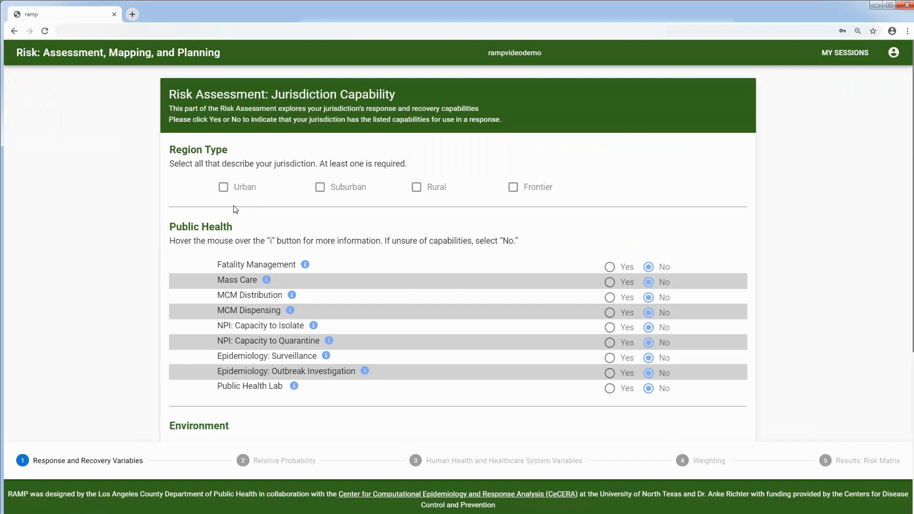
Step: Mark the jurisdiction region type as Urban, Suburban and Rural
{"action": "left_click", "coordinate": [223, 187]}
{"action": "left_click", "coordinate": [326, 191]}
{"action": "left_click", "coordinate": [417, 189]}
Step: Answer Yes for Fatality Management, MCM Distribution, NPI Isolation, Epidemiology Surveillance and Public Health Lab
{"action": "scroll", "coordinate": [781, 270], "scroll_direction": "down", "scroll_amount": 1}
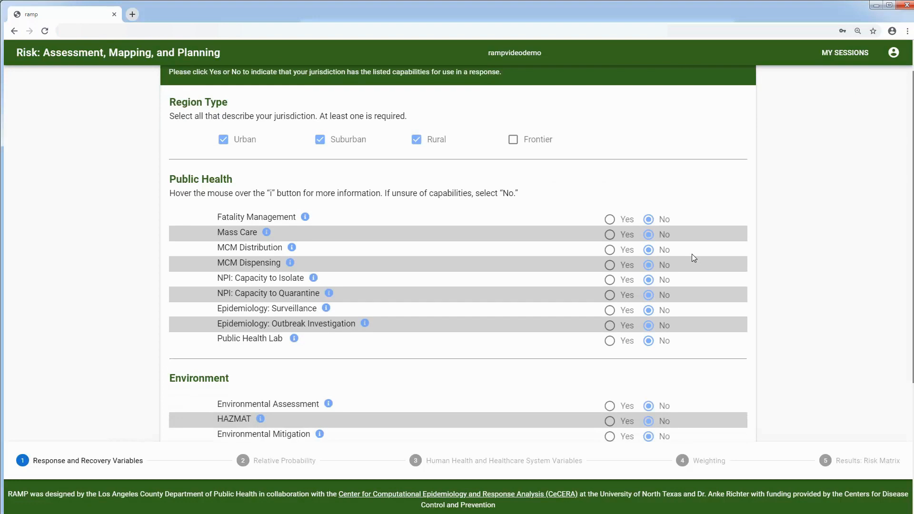
{"action": "left_click", "coordinate": [612, 220]}
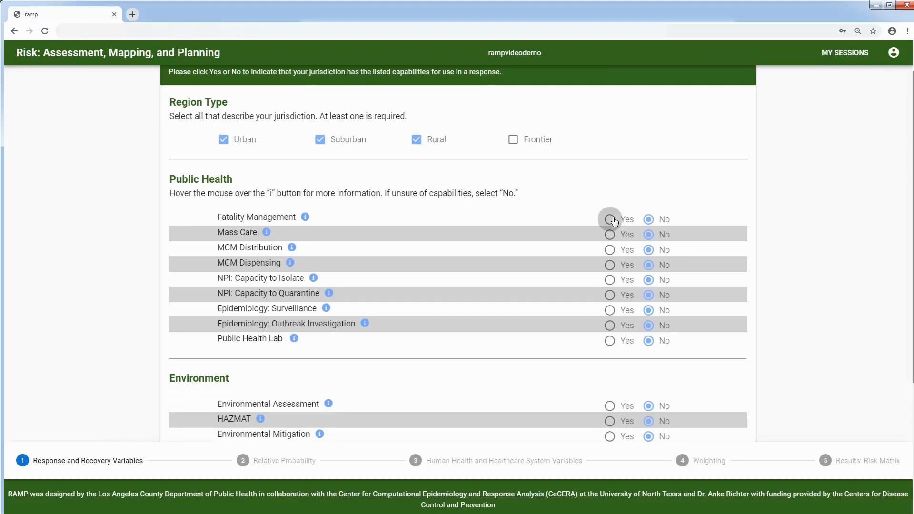
{"action": "left_click", "coordinate": [610, 251]}
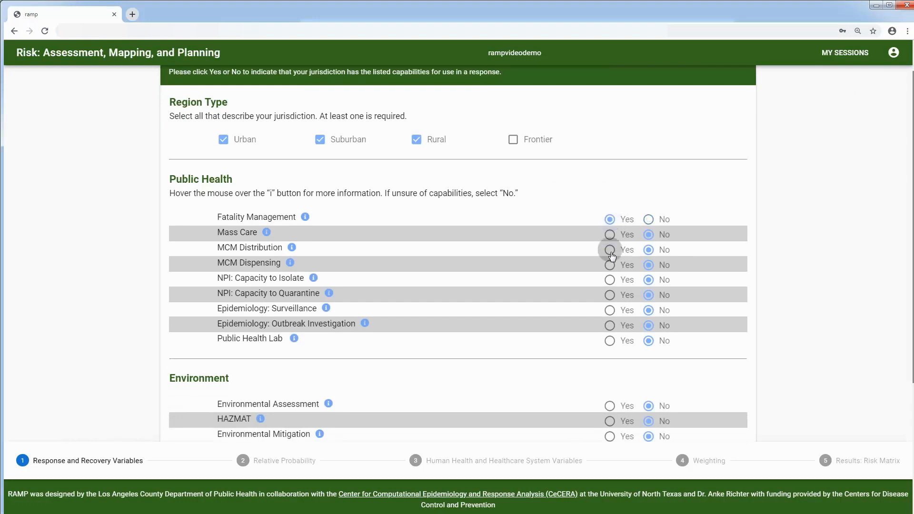
{"action": "left_click", "coordinate": [610, 281]}
{"action": "left_click", "coordinate": [611, 311]}
{"action": "left_click", "coordinate": [611, 341]}
Step: Answer Yes for HAZMAT, Environmental Remediation, Risk Communication, Volunteer Management and MRC Coordination, then submit
{"action": "scroll", "coordinate": [558, 356], "scroll_direction": "down", "scroll_amount": 3}
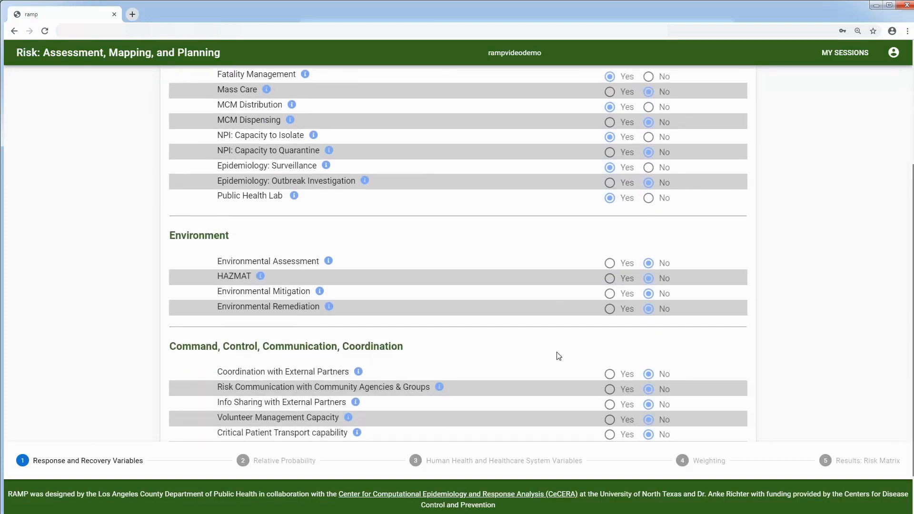
{"action": "left_click", "coordinate": [610, 279]}
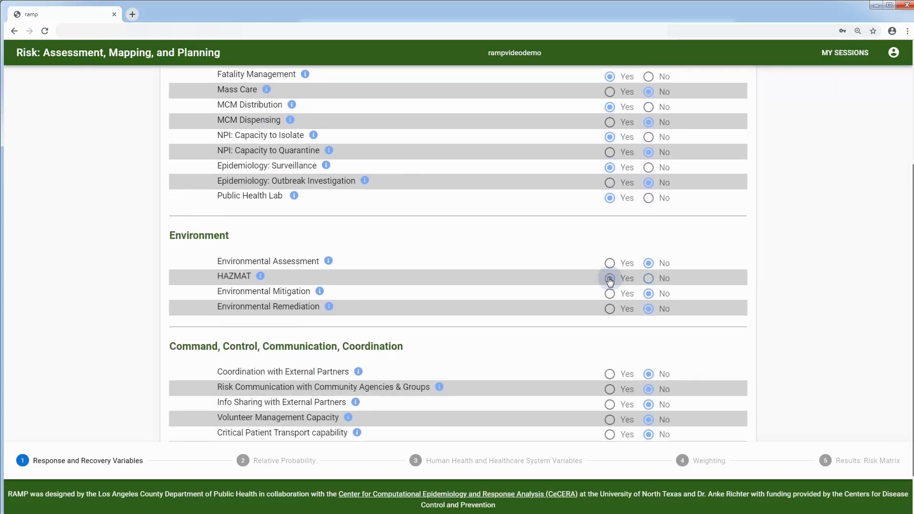
{"action": "left_click", "coordinate": [611, 310]}
{"action": "scroll", "coordinate": [552, 337], "scroll_direction": "down", "scroll_amount": 2}
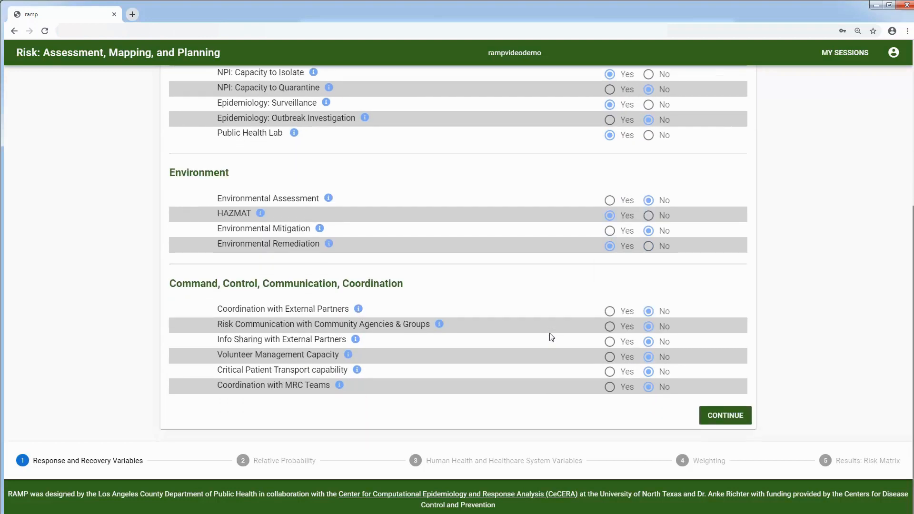
{"action": "left_click", "coordinate": [610, 328]}
{"action": "left_click", "coordinate": [611, 358]}
{"action": "left_click", "coordinate": [610, 388]}
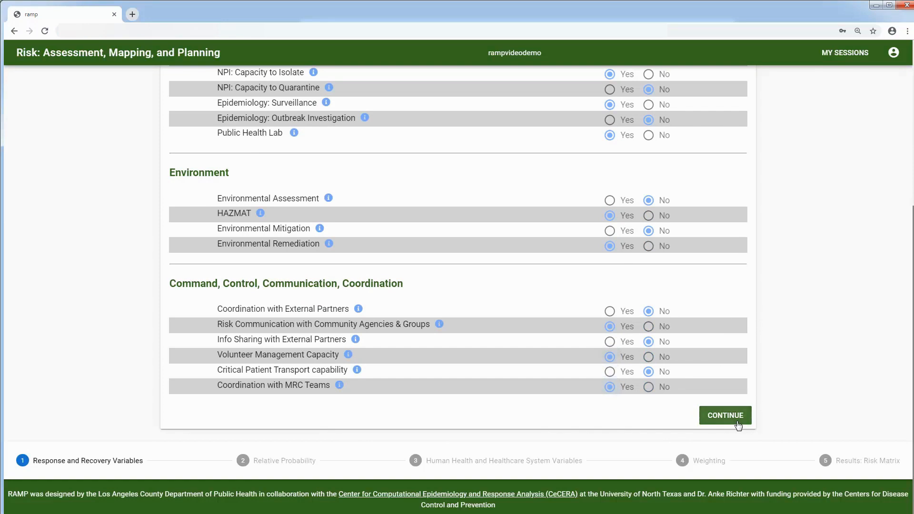
{"action": "mouse_move", "coordinate": [358, 371]}
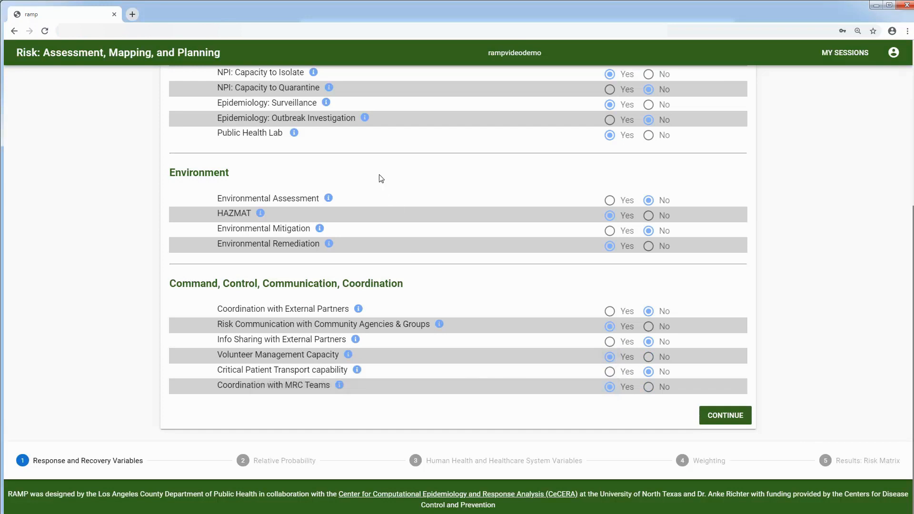
{"action": "mouse_move", "coordinate": [365, 118]}
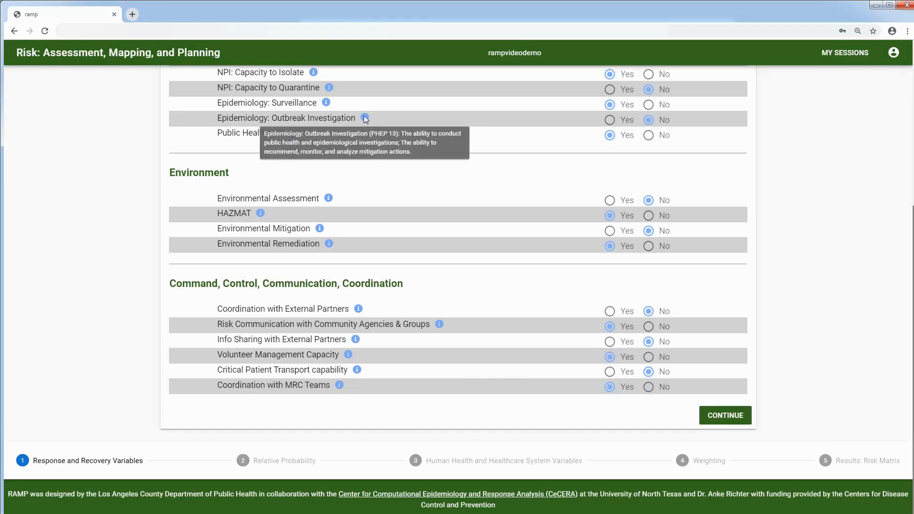
{"action": "left_click", "coordinate": [726, 415]}
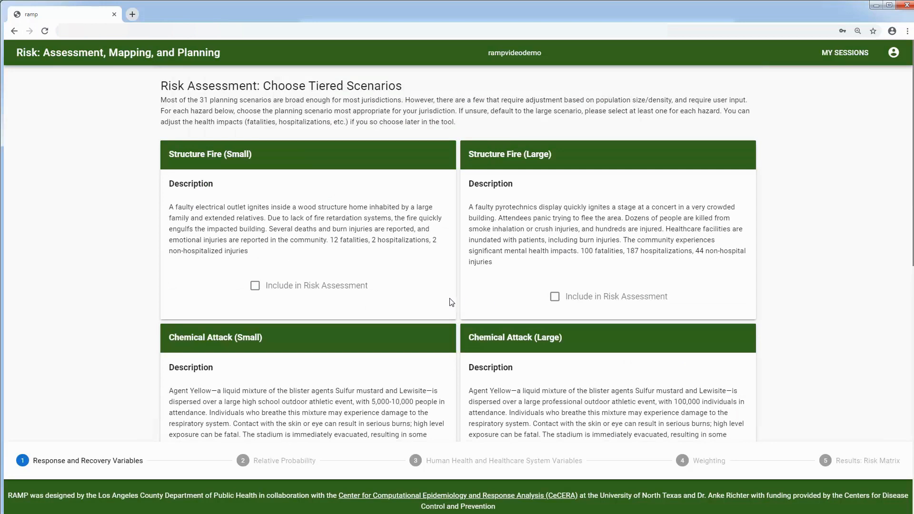
Step: Tick Include in Risk Assessment for Structure Fire, Chemical Attack, RDD and Mass Shooting (Large)
{"action": "left_click", "coordinate": [555, 299]}
{"action": "scroll", "coordinate": [423, 312], "scroll_direction": "down", "scroll_amount": 2}
{"action": "scroll", "coordinate": [401, 337], "scroll_direction": "down", "scroll_amount": 2}
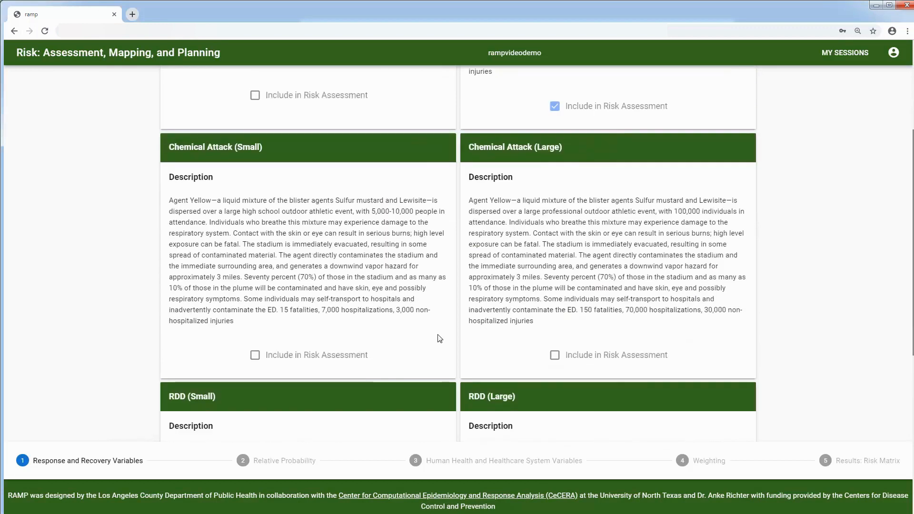
{"action": "left_click", "coordinate": [554, 355]}
{"action": "scroll", "coordinate": [423, 348], "scroll_direction": "down", "scroll_amount": 2}
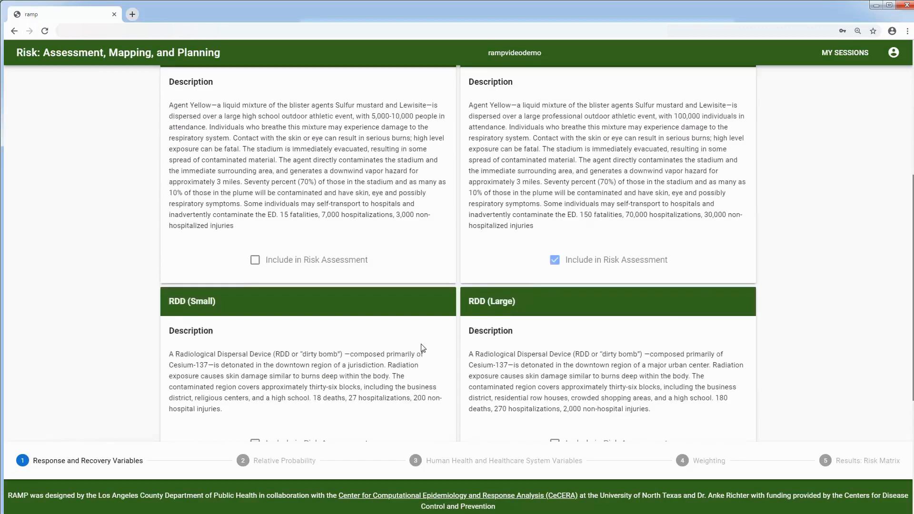
{"action": "scroll", "coordinate": [422, 349], "scroll_direction": "down", "scroll_amount": 2}
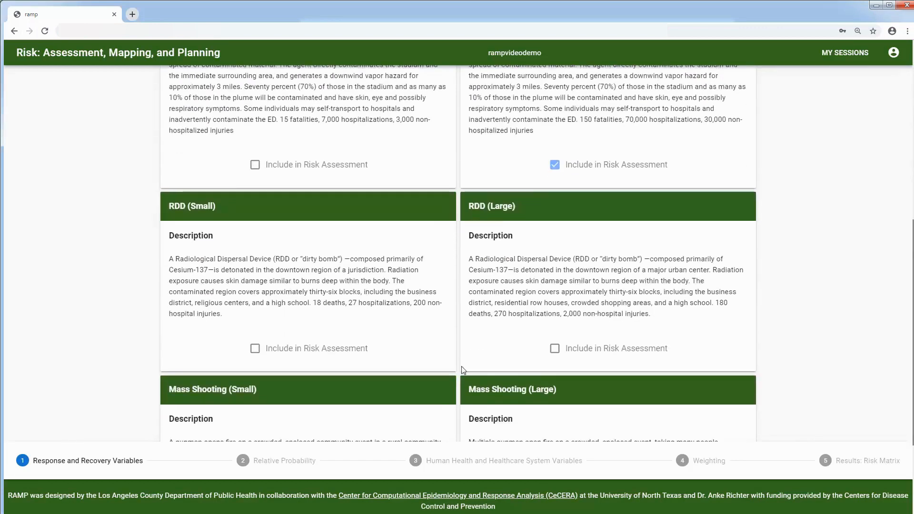
{"action": "left_click", "coordinate": [555, 355]}
{"action": "scroll", "coordinate": [412, 340], "scroll_direction": "down", "scroll_amount": 3}
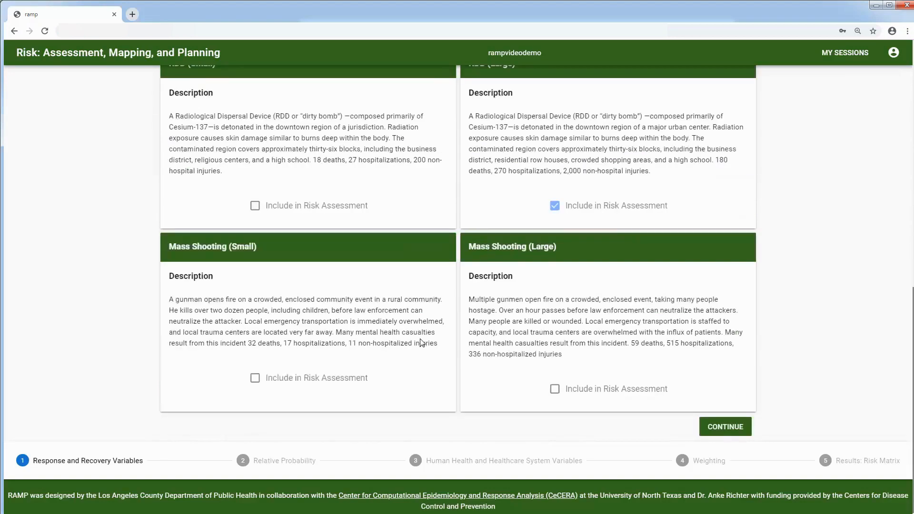
{"action": "left_click", "coordinate": [556, 389]}
{"action": "scroll", "coordinate": [500, 394], "scroll_direction": "down", "scroll_amount": 1}
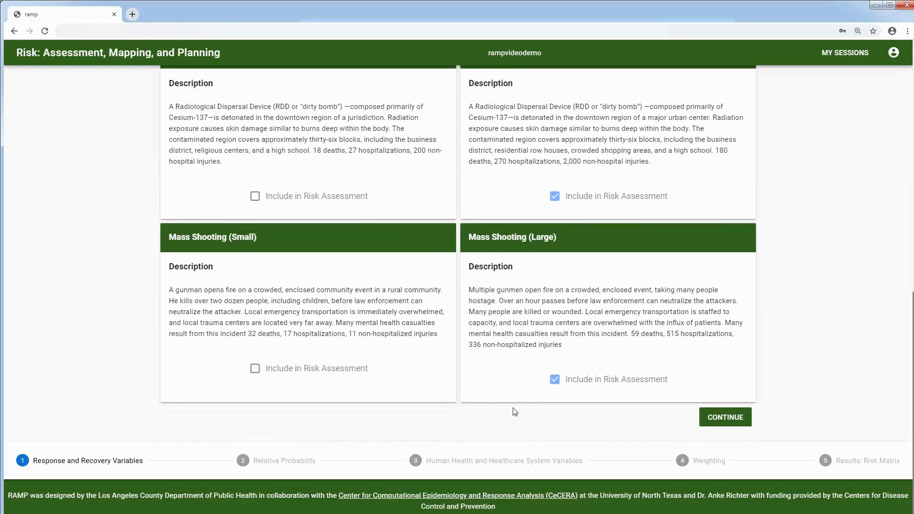
Step: Mark plans Yes for Earthquake, Extreme Heat, Urban Fire, Ice Storm, Tornado, Anthrax, SARS, Foodborne Disease, Smallpox
{"action": "left_click", "coordinate": [737, 428]}
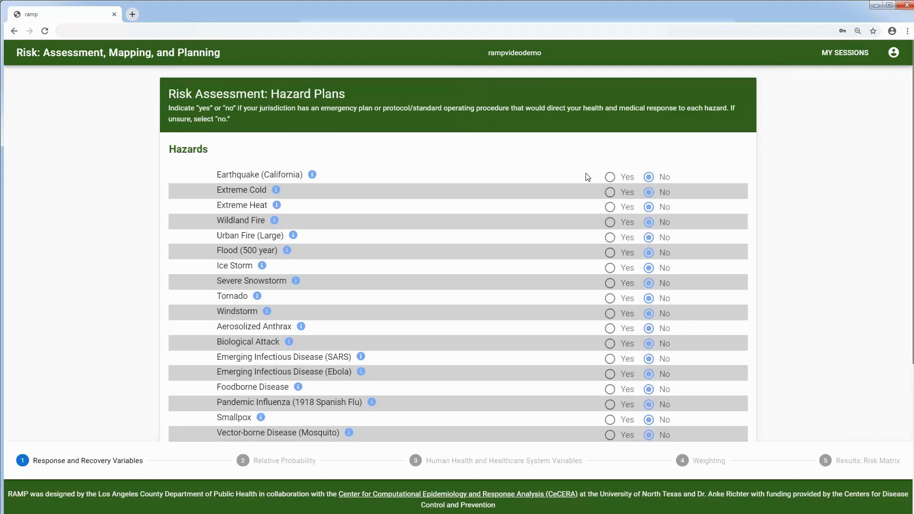
{"action": "left_click", "coordinate": [611, 178]}
{"action": "left_click", "coordinate": [610, 207]}
{"action": "left_click", "coordinate": [610, 238]}
{"action": "left_click", "coordinate": [610, 268]}
{"action": "left_click", "coordinate": [611, 299]}
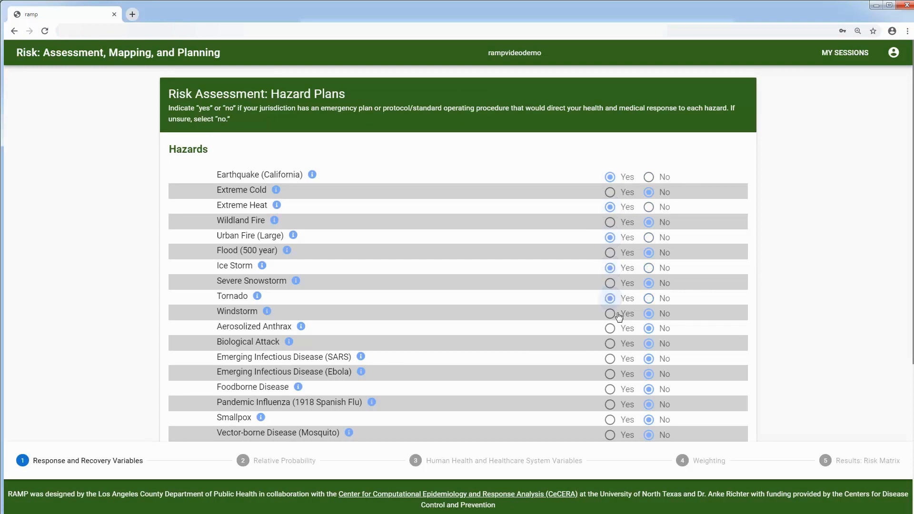
{"action": "left_click", "coordinate": [611, 329]}
{"action": "left_click", "coordinate": [611, 360]}
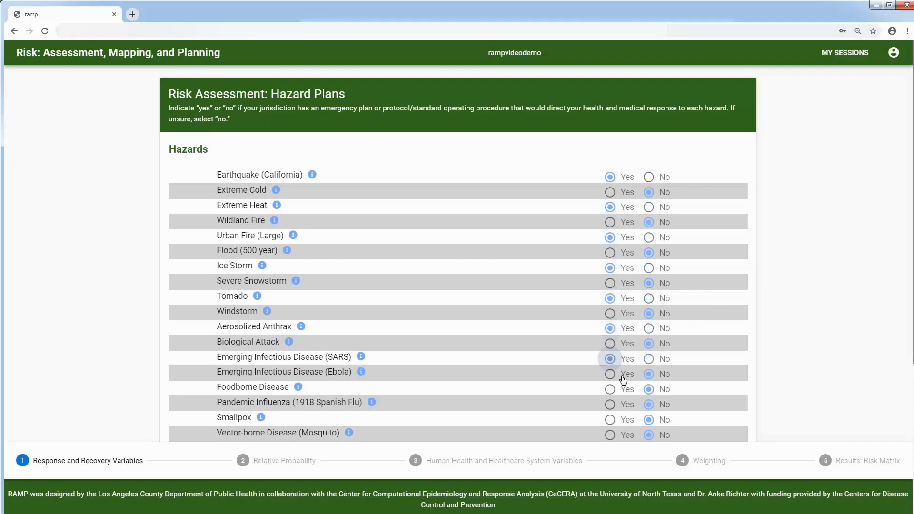
{"action": "left_click", "coordinate": [611, 390]}
{"action": "left_click", "coordinate": [611, 420]}
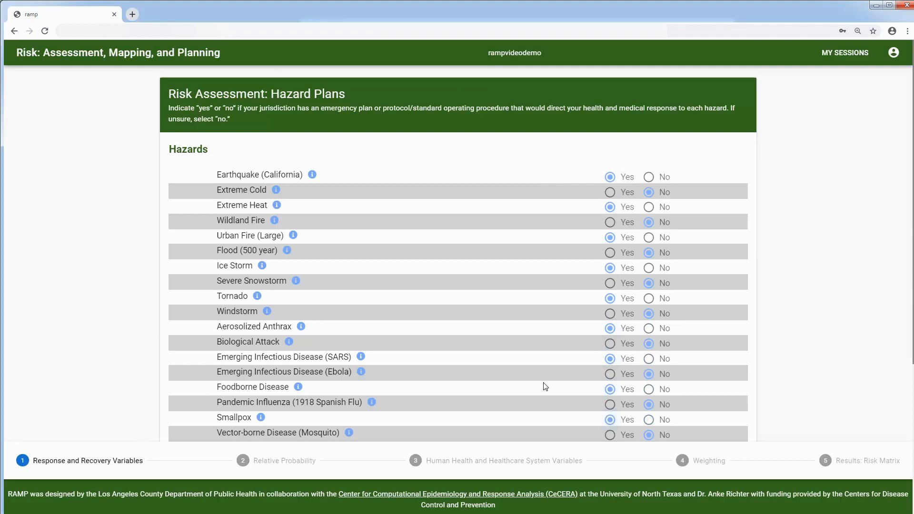
Step: Mark plans Yes for Chemical Attack (Large), Nuclear Detonation, Cyber, Explosives, Industrial Incident and Water Contamination
{"action": "scroll", "coordinate": [546, 387], "scroll_direction": "down", "scroll_amount": 5}
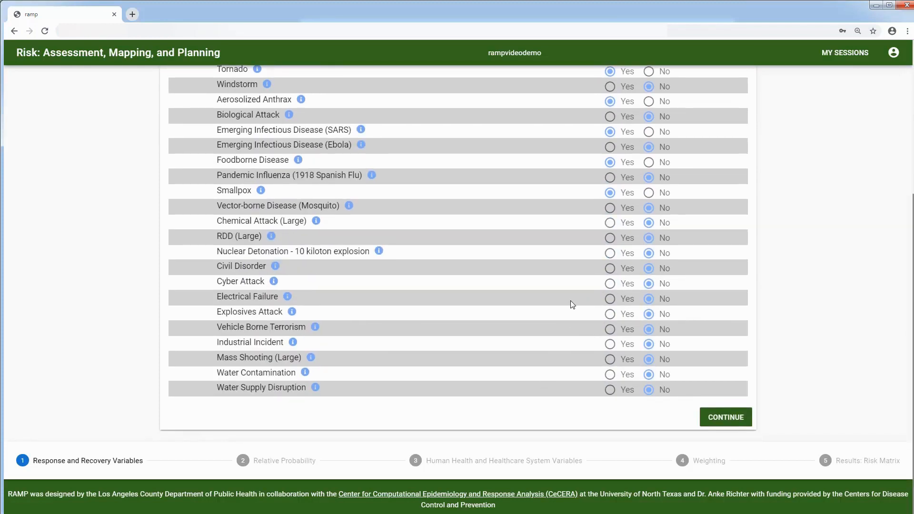
{"action": "left_click", "coordinate": [610, 224]}
{"action": "left_click", "coordinate": [611, 254]}
{"action": "left_click", "coordinate": [610, 284]}
{"action": "left_click", "coordinate": [608, 316]}
{"action": "left_click", "coordinate": [610, 345]}
{"action": "left_click", "coordinate": [610, 376]}
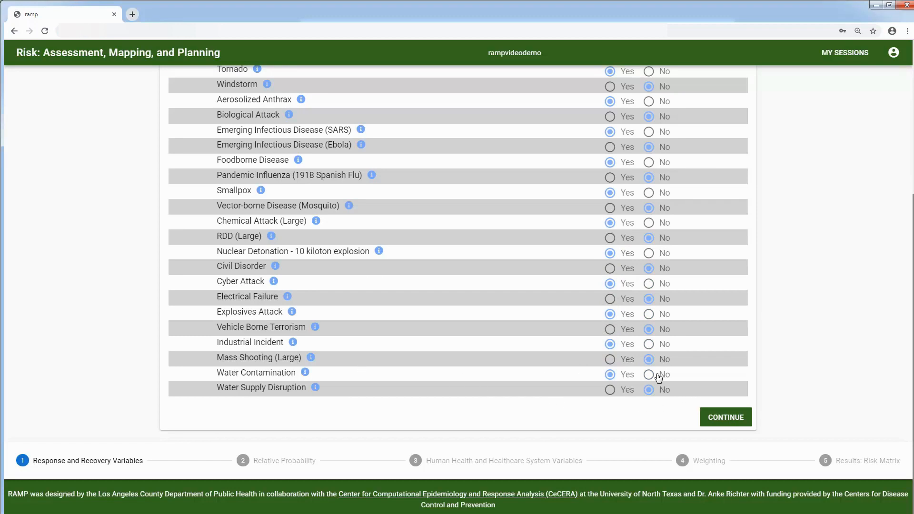
Step: Rank Extreme Heat, Earthquake, Wildland Fire, Extreme Cold, Flood, Snowstorm, Tornado, Anthrax and Biological Attack by probability
{"action": "left_click", "coordinate": [725, 417]}
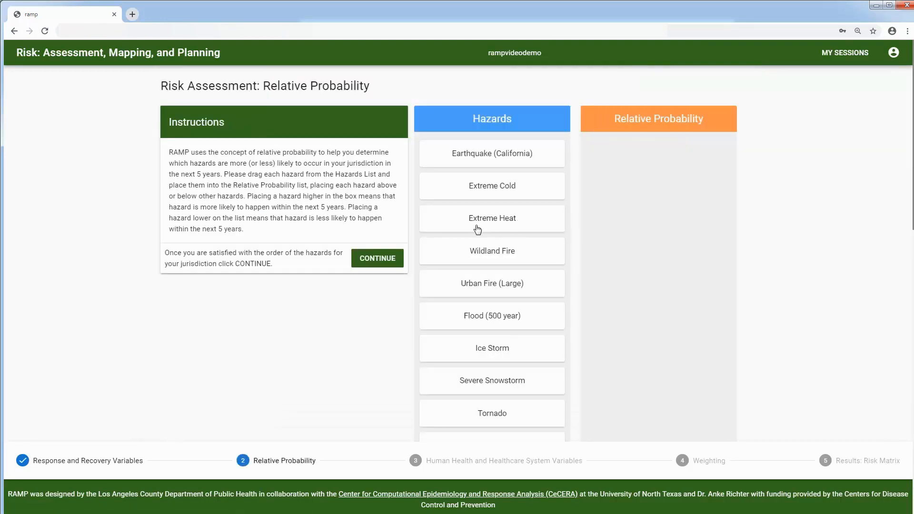
{"action": "left_click_drag", "start_coordinate": [479, 225], "coordinate": [633, 208]}
{"action": "left_click_drag", "start_coordinate": [495, 161], "coordinate": [583, 190]}
{"action": "left_click_drag", "start_coordinate": [475, 185], "coordinate": [667, 184]}
{"action": "left_click_drag", "start_coordinate": [516, 159], "coordinate": [668, 257]}
{"action": "left_click_drag", "start_coordinate": [476, 186], "coordinate": [663, 253]}
{"action": "left_click_drag", "start_coordinate": [508, 225], "coordinate": [662, 311]}
{"action": "left_click_drag", "start_coordinate": [495, 219], "coordinate": [651, 289]}
{"action": "left_click_drag", "start_coordinate": [493, 252], "coordinate": [665, 318]}
{"action": "left_click_drag", "start_coordinate": [520, 251], "coordinate": [612, 352]}
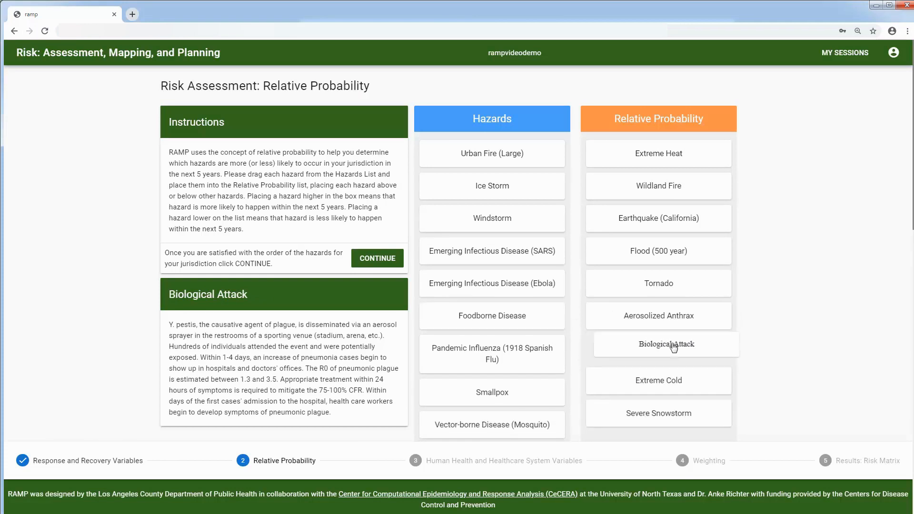
Step: Insert Foodborne Disease, Pandemic Influenza, Smallpox, Nuclear Detonation, Windstorm and Urban Fire (Large) into the ranking
{"action": "left_click_drag", "start_coordinate": [502, 318], "coordinate": [676, 257]}
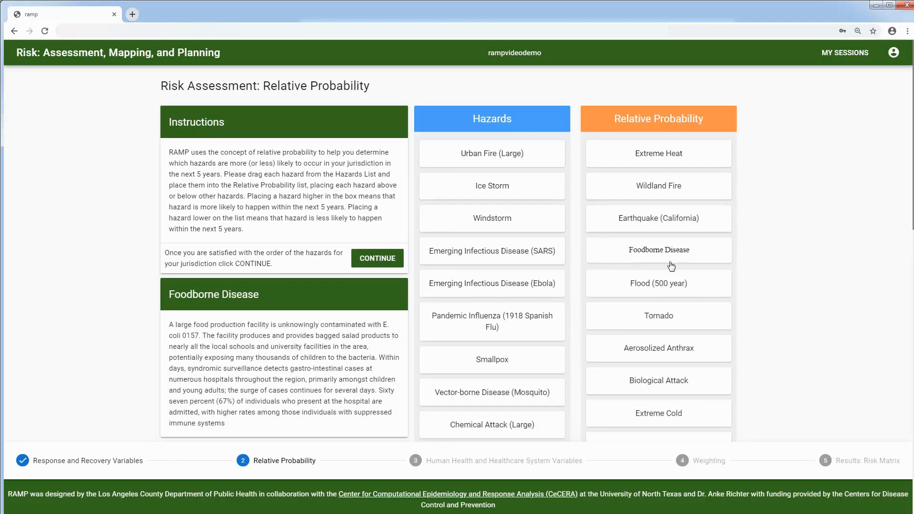
{"action": "left_click_drag", "start_coordinate": [517, 323], "coordinate": [622, 330]}
{"action": "left_click_drag", "start_coordinate": [517, 323], "coordinate": [686, 418]}
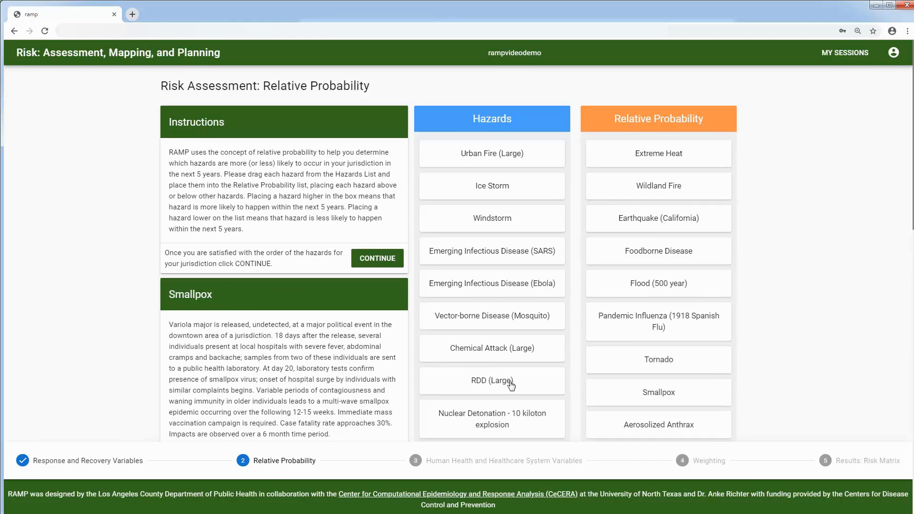
{"action": "left_click_drag", "start_coordinate": [496, 414], "coordinate": [653, 450]}
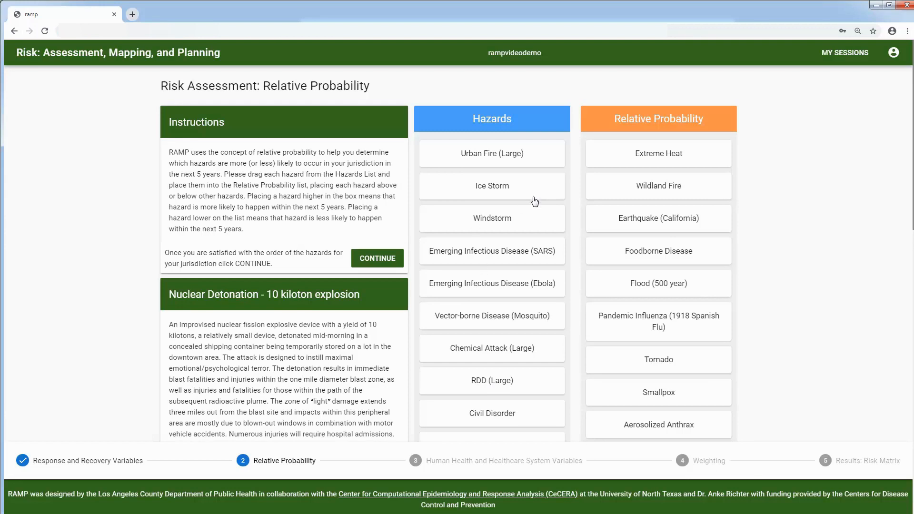
{"action": "left_click_drag", "start_coordinate": [513, 226], "coordinate": [666, 306]}
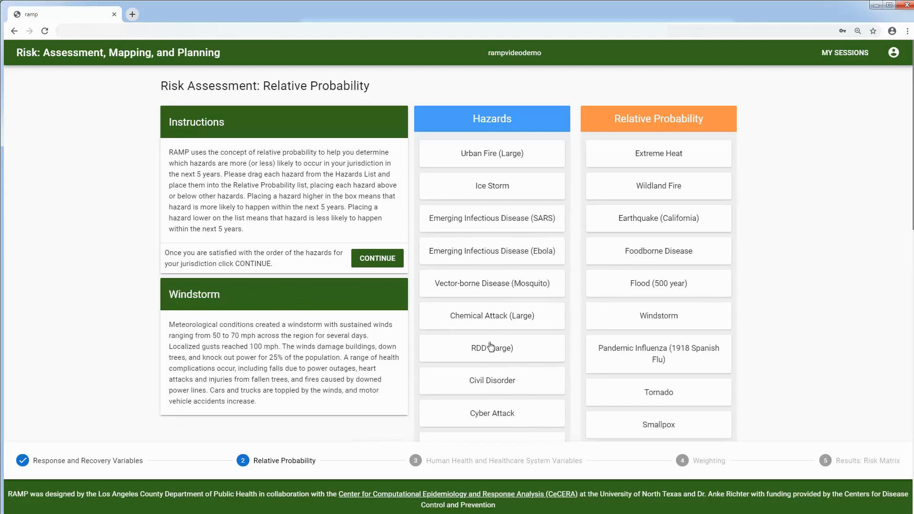
{"action": "left_click_drag", "start_coordinate": [505, 157], "coordinate": [667, 329]}
Step: Rank Electrical Failure, Water Supply Disruption, Water Contamination, Mass Shooting, Vehicle Borne Terrorism, Industrial Incident and Chemical Attack
{"action": "scroll", "coordinate": [518, 310], "scroll_direction": "down", "scroll_amount": 4}
{"action": "left_click_drag", "start_coordinate": [509, 232], "coordinate": [615, 189]}
{"action": "left_click_drag", "start_coordinate": [524, 393], "coordinate": [633, 215]}
{"action": "left_click_drag", "start_coordinate": [535, 361], "coordinate": [612, 249]}
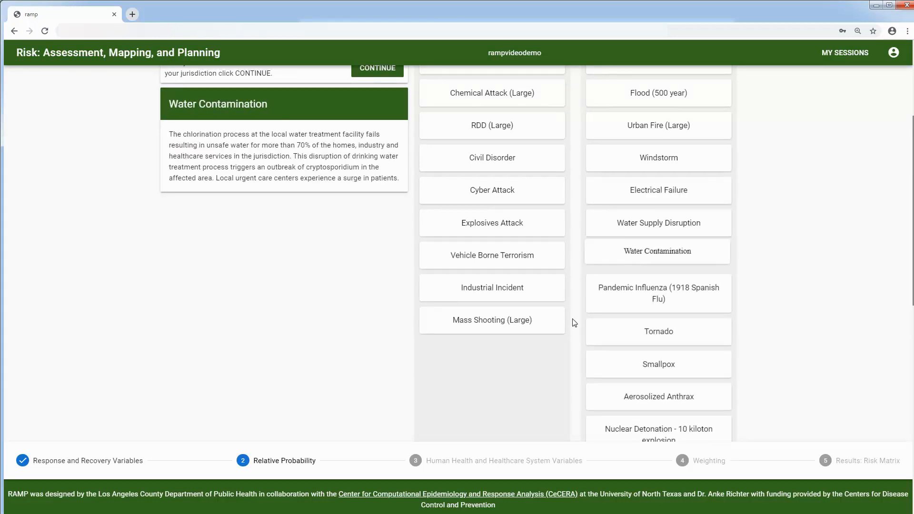
{"action": "left_click_drag", "start_coordinate": [512, 326], "coordinate": [676, 224]}
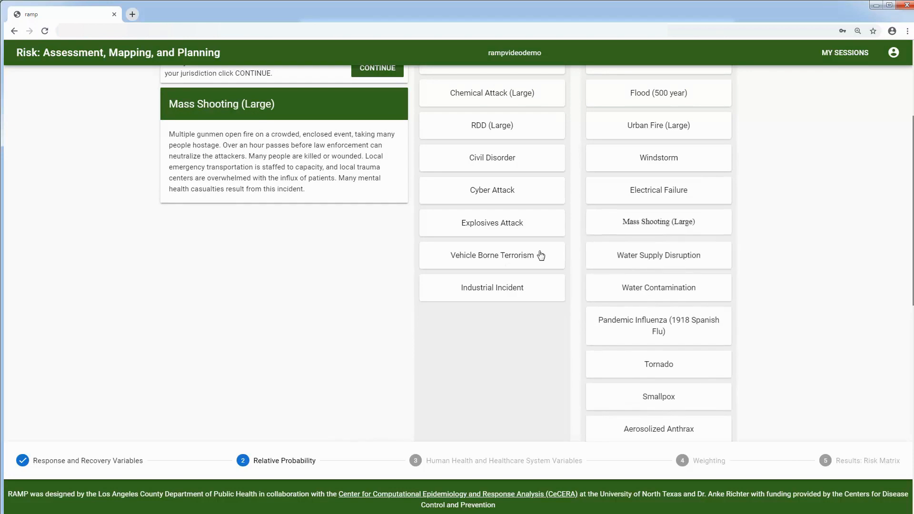
{"action": "left_click_drag", "start_coordinate": [522, 264], "coordinate": [641, 374]}
{"action": "left_click_drag", "start_coordinate": [464, 259], "coordinate": [641, 260]}
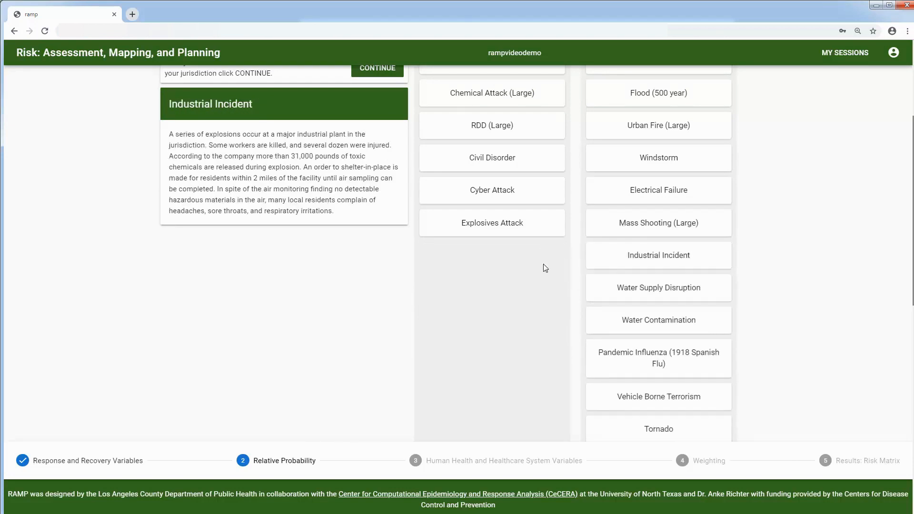
{"action": "scroll", "coordinate": [545, 268], "scroll_direction": "up", "scroll_amount": 1}
{"action": "left_click_drag", "start_coordinate": [517, 149], "coordinate": [686, 425]}
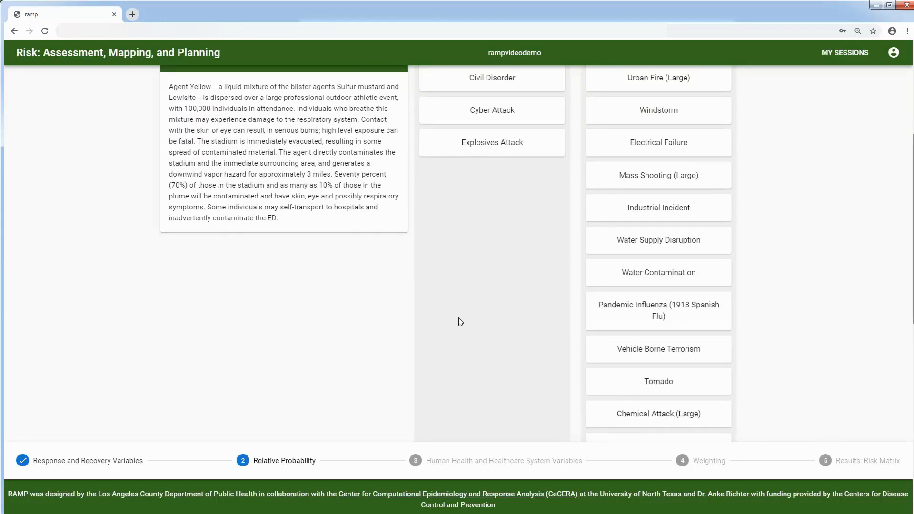
Step: Place SARS, Vector-borne Disease (second), Explosives Attack, Cyber Attack (fourth) and one more hazard in the ranking
{"action": "scroll", "coordinate": [462, 322], "scroll_direction": "up", "scroll_amount": 5}
{"action": "left_click_drag", "start_coordinate": [505, 188], "coordinate": [606, 351]}
{"action": "left_click_drag", "start_coordinate": [519, 226], "coordinate": [656, 199]}
{"action": "left_click_drag", "start_coordinate": [521, 324], "coordinate": [650, 414]}
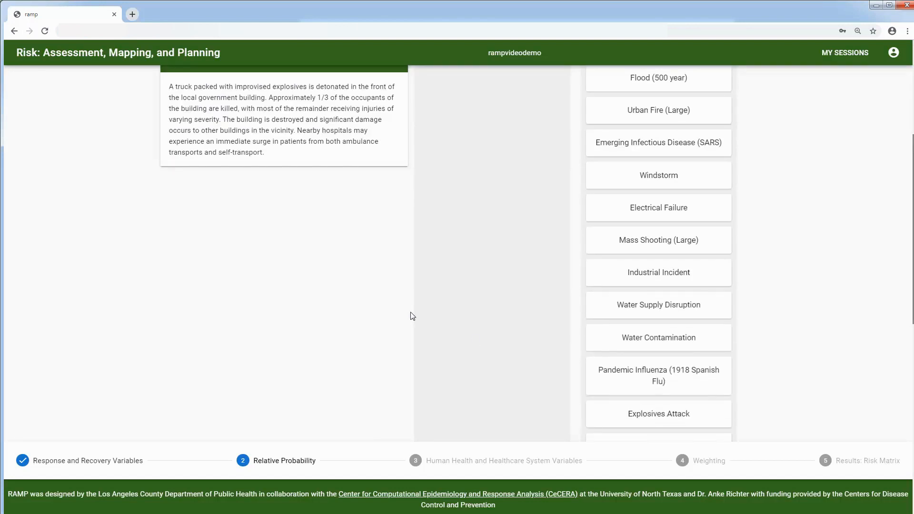
{"action": "scroll", "coordinate": [438, 317], "scroll_direction": "up", "scroll_amount": 5}
{"action": "left_click_drag", "start_coordinate": [486, 290], "coordinate": [665, 220]}
{"action": "left_click_drag", "start_coordinate": [500, 224], "coordinate": [673, 411]}
Step: Place Civil Disorder, Ice Storm and Ebola in the ranking, leaving the Hazards list empty
{"action": "scroll", "coordinate": [490, 330], "scroll_direction": "up", "scroll_amount": 6}
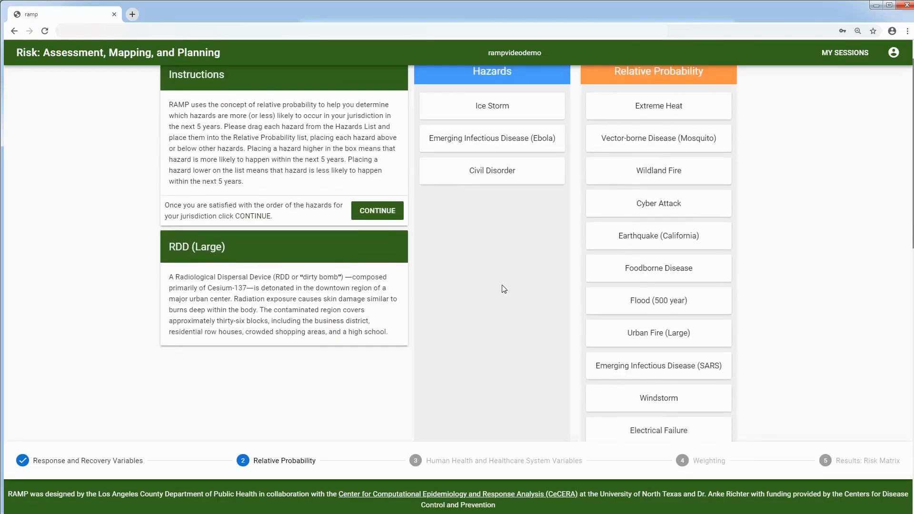
{"action": "left_click_drag", "start_coordinate": [480, 175], "coordinate": [663, 410]}
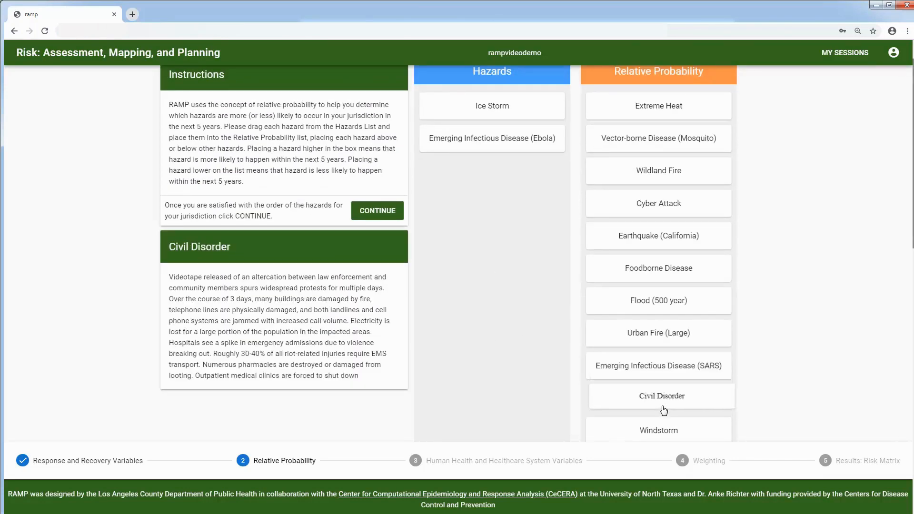
{"action": "left_click_drag", "start_coordinate": [496, 111], "coordinate": [663, 420]}
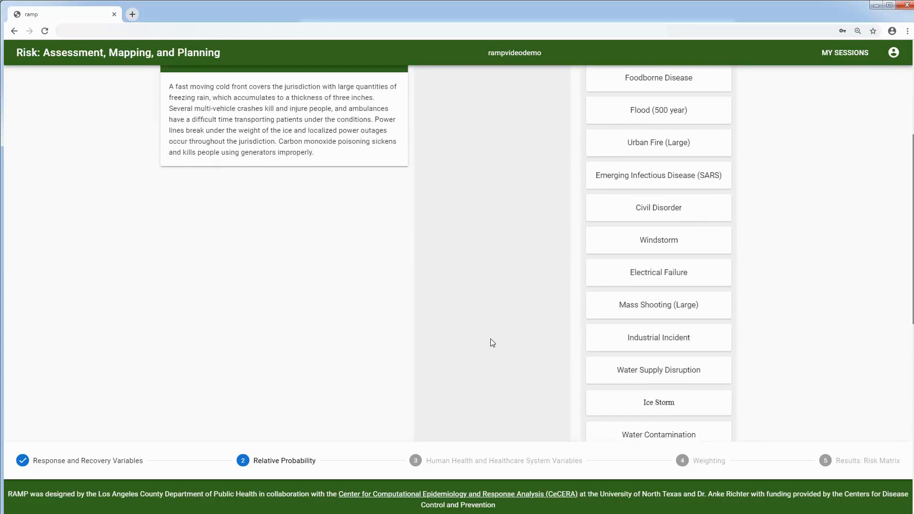
{"action": "scroll", "coordinate": [490, 340], "scroll_direction": "up", "scroll_amount": 5}
{"action": "left_click_drag", "start_coordinate": [483, 168], "coordinate": [648, 378]}
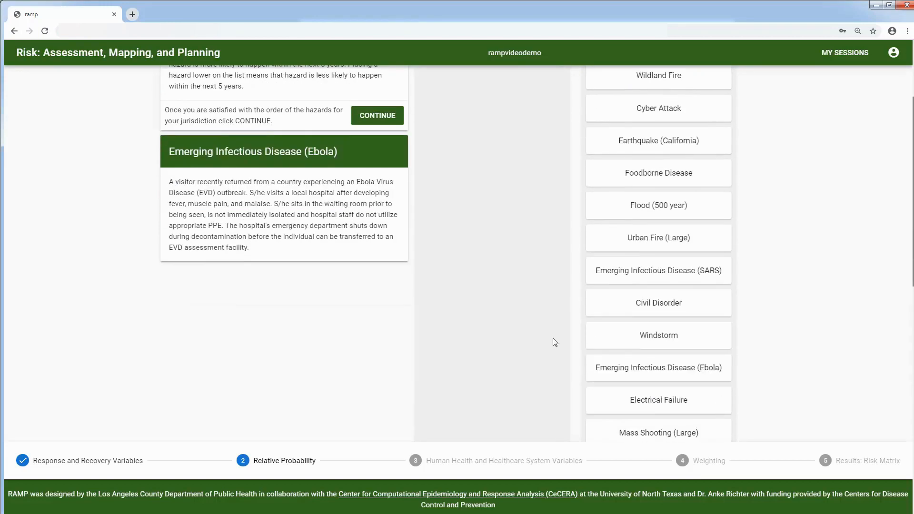
{"action": "scroll", "coordinate": [481, 310], "scroll_direction": "up", "scroll_amount": 2}
{"action": "scroll", "coordinate": [489, 307], "scroll_direction": "down", "scroll_amount": 1}
{"action": "scroll", "coordinate": [489, 306], "scroll_direction": "up", "scroll_amount": 1}
Step: Finish the ranking and review the Ebola and Explosives Attack impact values
{"action": "left_click", "coordinate": [380, 212]}
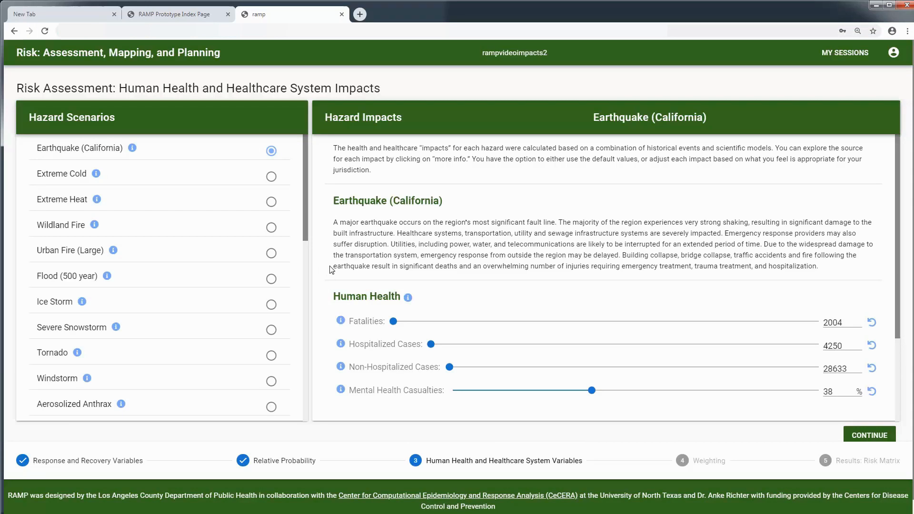
{"action": "scroll", "coordinate": [602, 313], "scroll_direction": "down", "scroll_amount": 2}
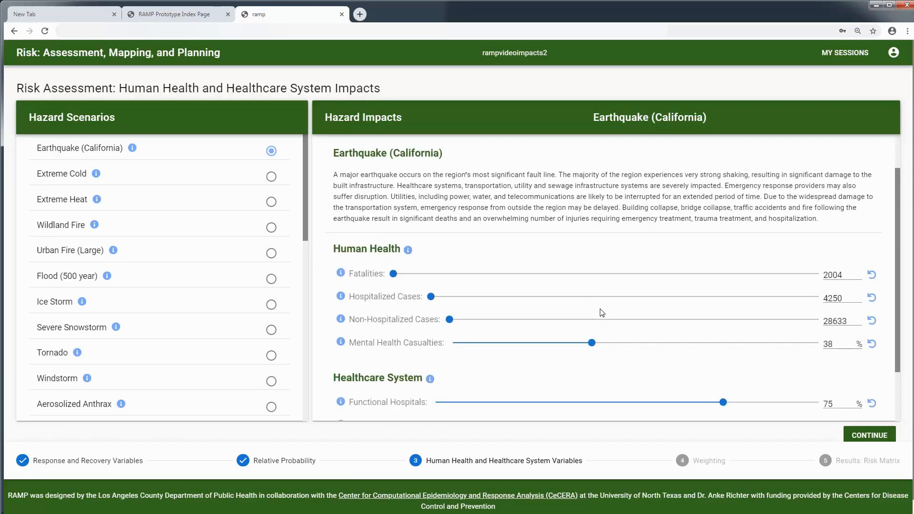
{"action": "scroll", "coordinate": [602, 313], "scroll_direction": "down", "scroll_amount": 1}
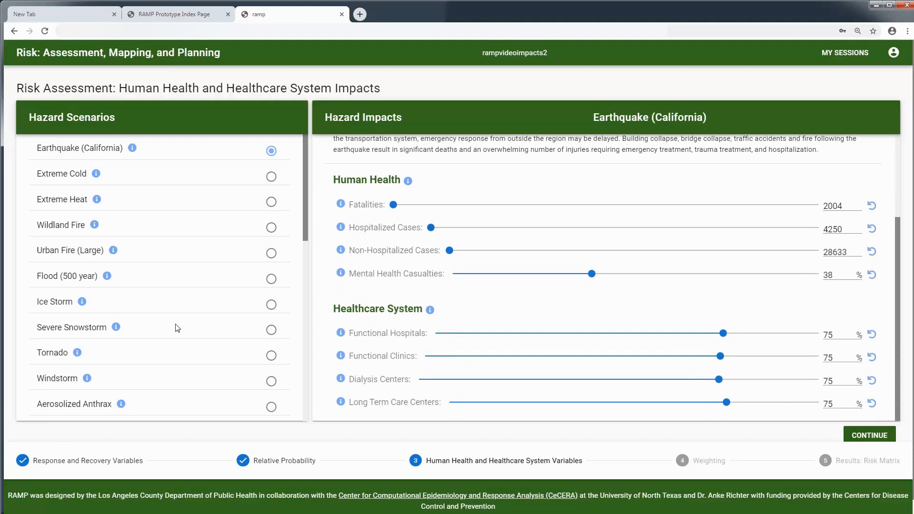
{"action": "scroll", "coordinate": [178, 328], "scroll_direction": "down", "scroll_amount": 1}
{"action": "scroll", "coordinate": [177, 328], "scroll_direction": "down", "scroll_amount": 1}
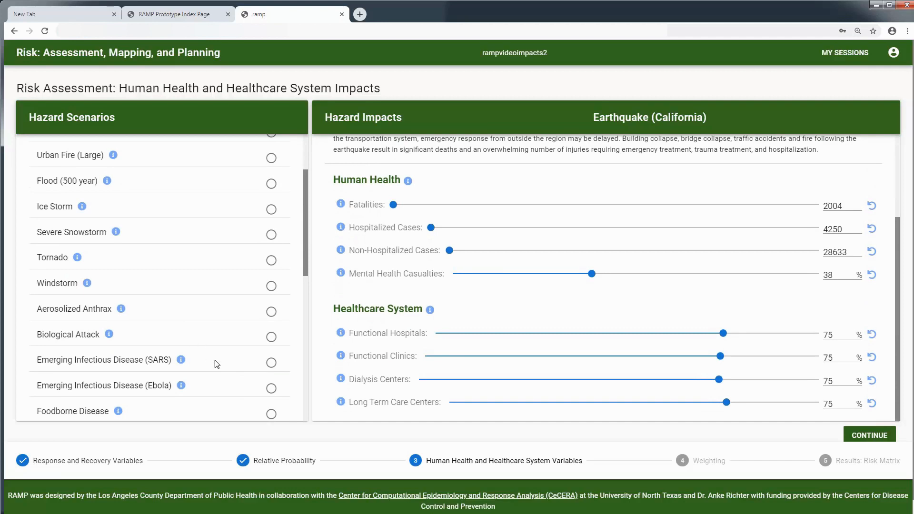
{"action": "left_click", "coordinate": [273, 390]}
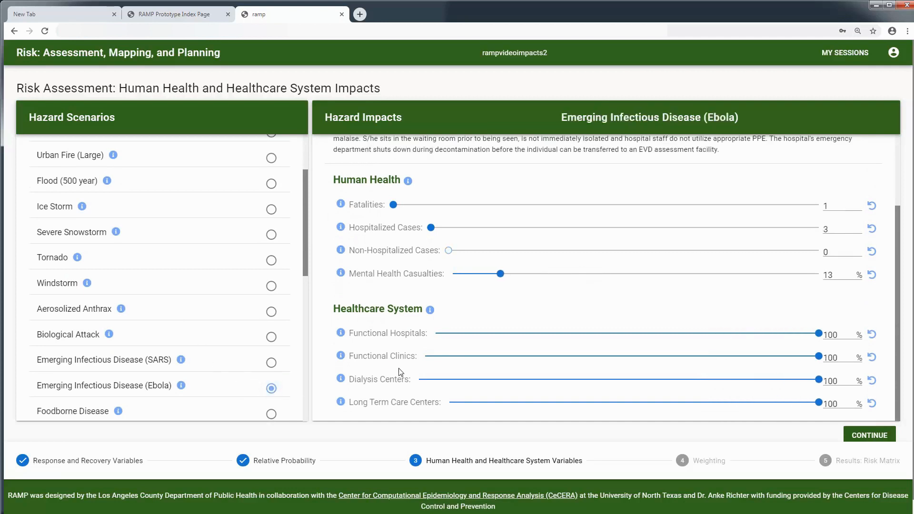
{"action": "mouse_move", "coordinate": [182, 365]}
{"action": "scroll", "coordinate": [179, 362], "scroll_direction": "down", "scroll_amount": 2}
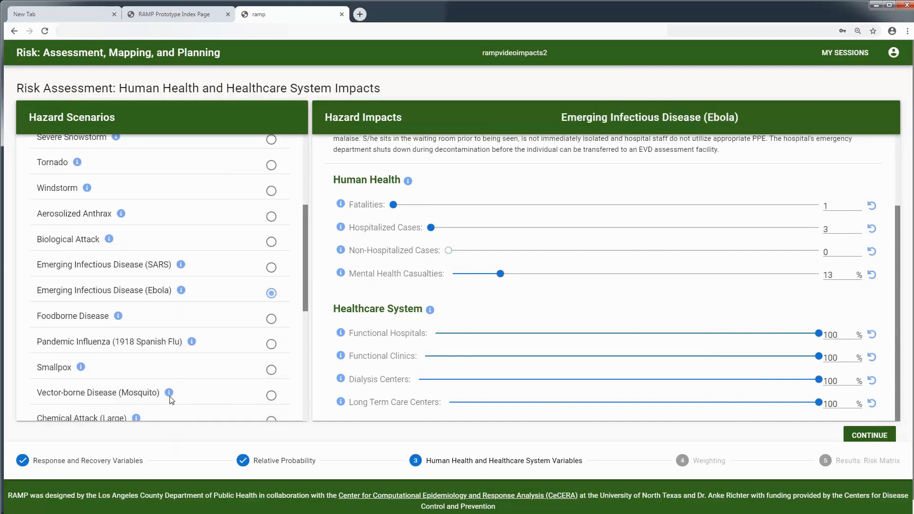
{"action": "scroll", "coordinate": [189, 413], "scroll_direction": "down", "scroll_amount": 2}
{"action": "scroll", "coordinate": [189, 413], "scroll_direction": "down", "scroll_amount": 2}
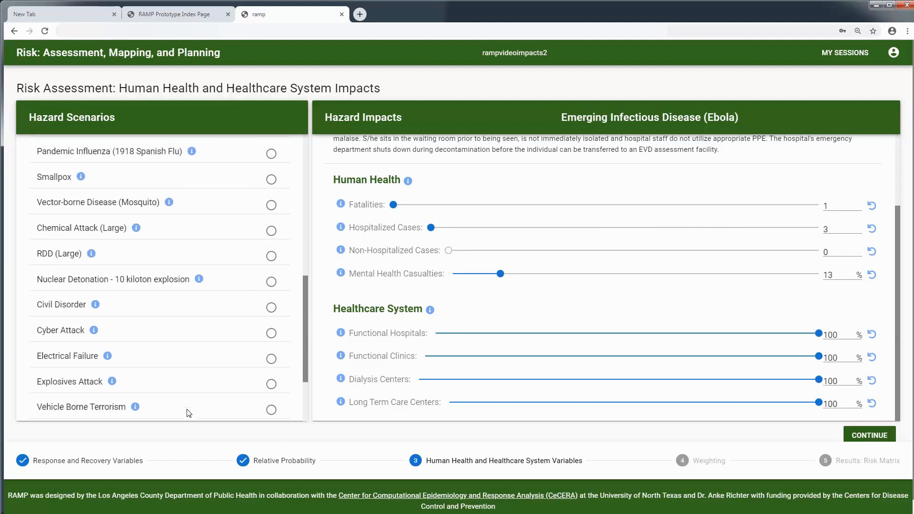
{"action": "left_click", "coordinate": [272, 384]}
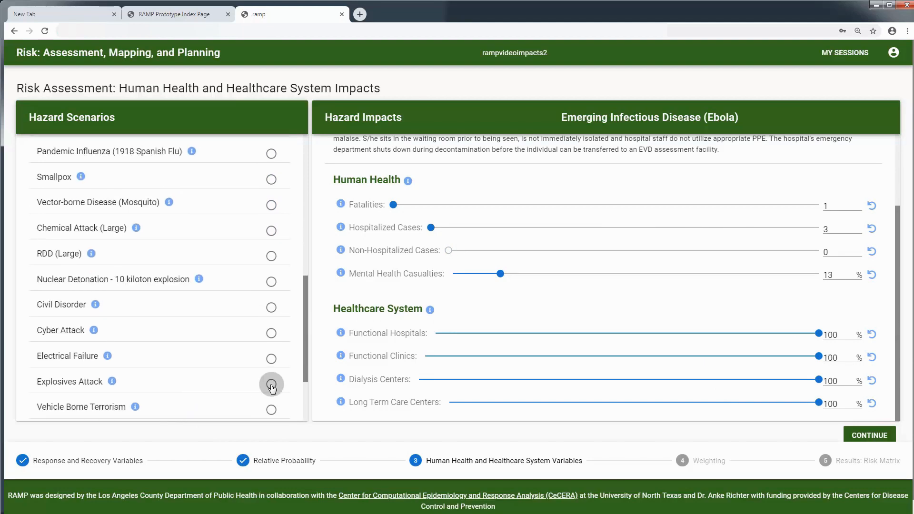
Step: In Earthquake (California) impacts, lower Functional Hospitals to 69% and revert Fatalities to 2004
{"action": "scroll", "coordinate": [241, 365], "scroll_direction": "up", "scroll_amount": 8}
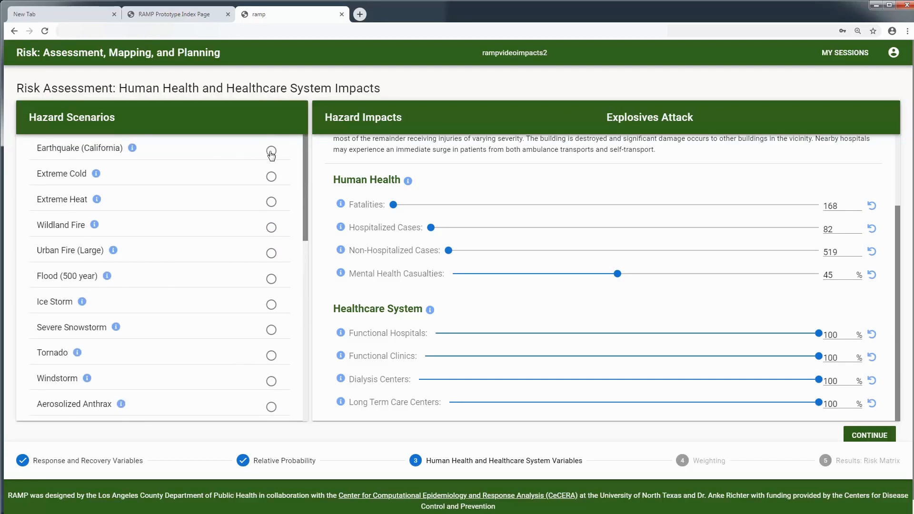
{"action": "left_click", "coordinate": [271, 151]}
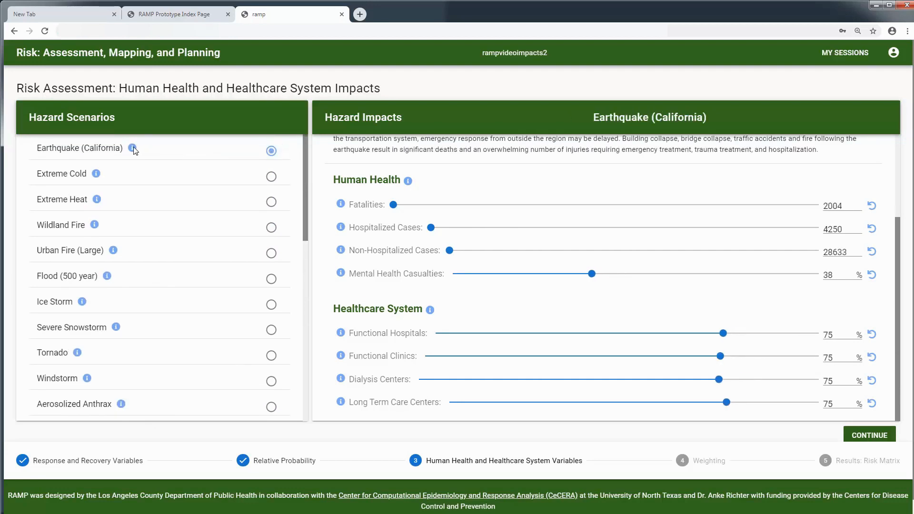
{"action": "mouse_move", "coordinate": [133, 149]}
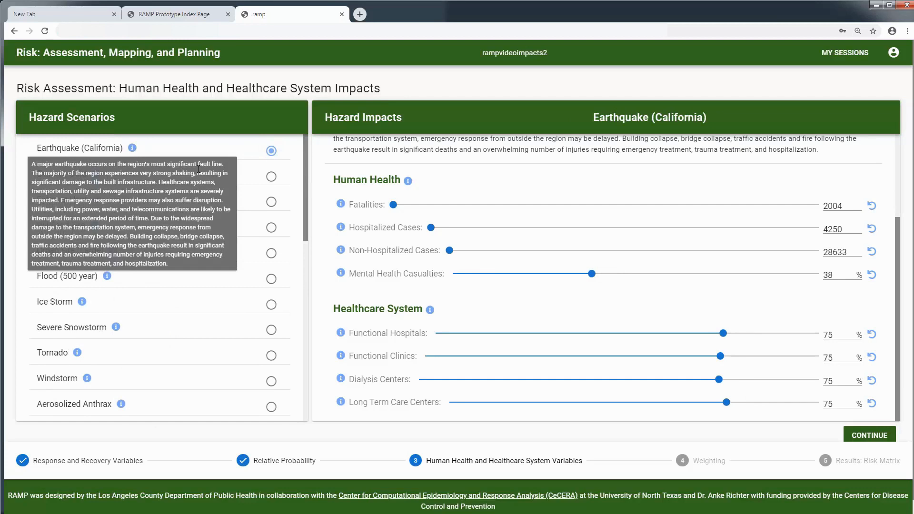
{"action": "mouse_move", "coordinate": [342, 207]}
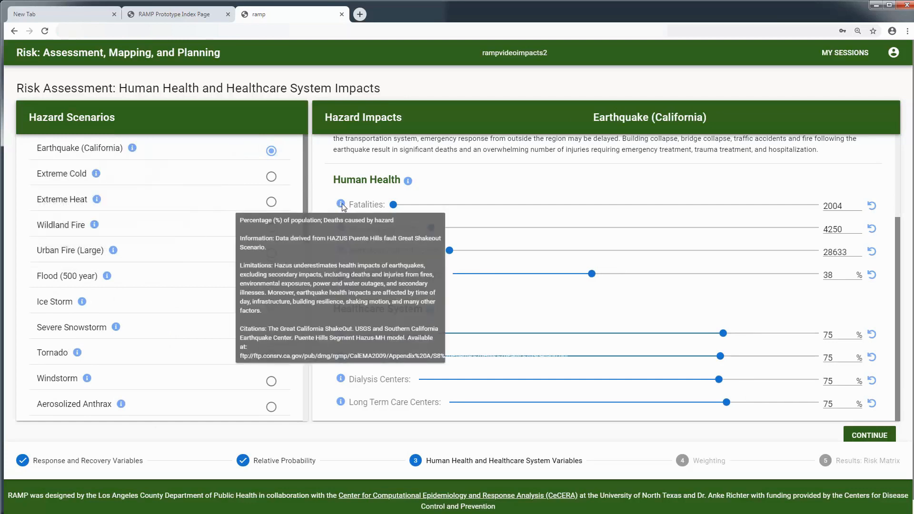
{"action": "mouse_move", "coordinate": [340, 335]}
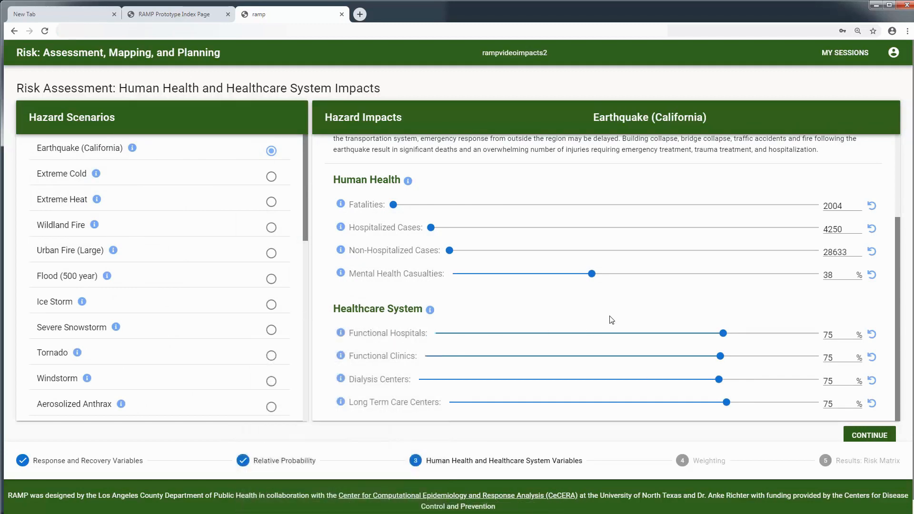
{"action": "left_click", "coordinate": [850, 338]}
{"action": "left_click", "coordinate": [851, 338]}
{"action": "left_click", "coordinate": [851, 338]}
{"action": "left_click", "coordinate": [850, 338]}
{"action": "left_click", "coordinate": [851, 338]}
{"action": "left_click", "coordinate": [850, 338]}
{"action": "left_click", "coordinate": [857, 203]}
{"action": "left_click", "coordinate": [857, 204]}
{"action": "left_click", "coordinate": [872, 208]}
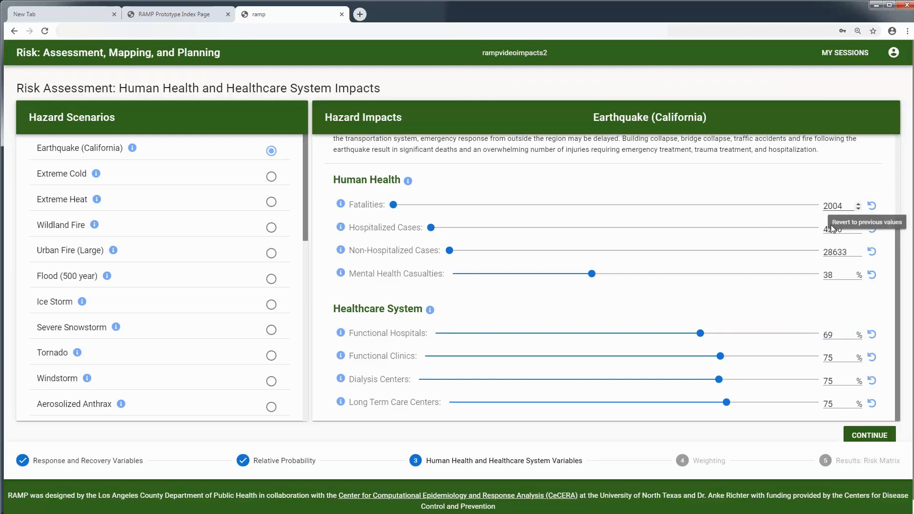
Step: Continue to the Weighting page and choose Customize Weights, leaving all 100 points unassigned
{"action": "left_click", "coordinate": [863, 436]}
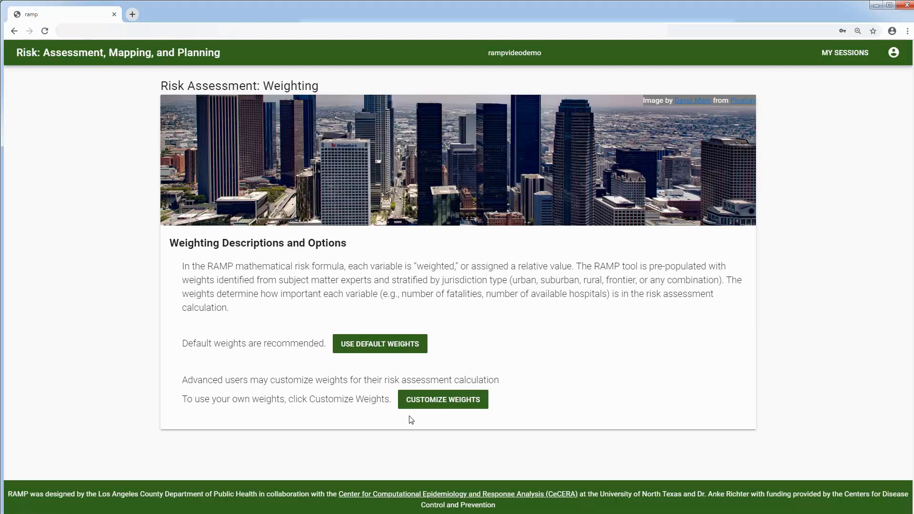
{"action": "left_click", "coordinate": [443, 400]}
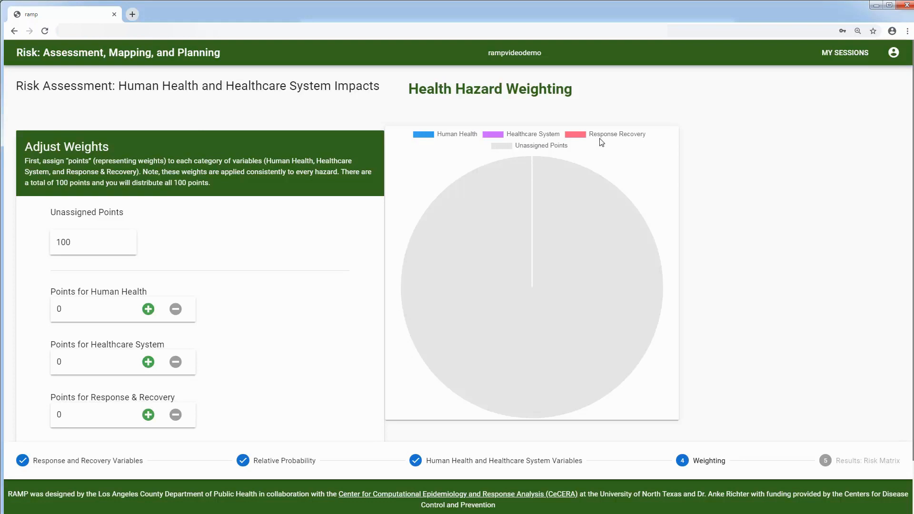
Step: Enter 15 points for Human Health and set Healthcare System to 50
{"action": "scroll", "coordinate": [249, 304], "scroll_direction": "down", "scroll_amount": 1}
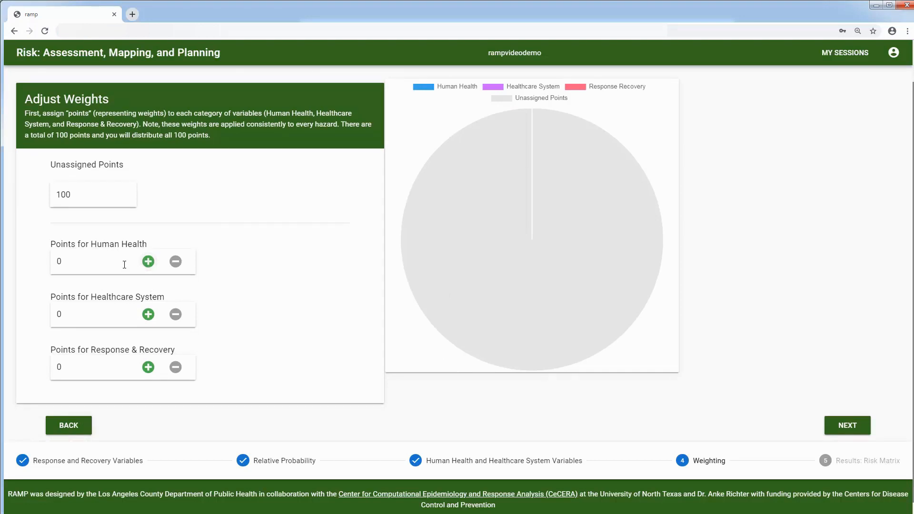
{"action": "left_click_drag", "start_coordinate": [124, 264], "coordinate": [34, 275]}
{"action": "type", "text": "15"}
{"action": "left_click", "coordinate": [110, 313]}
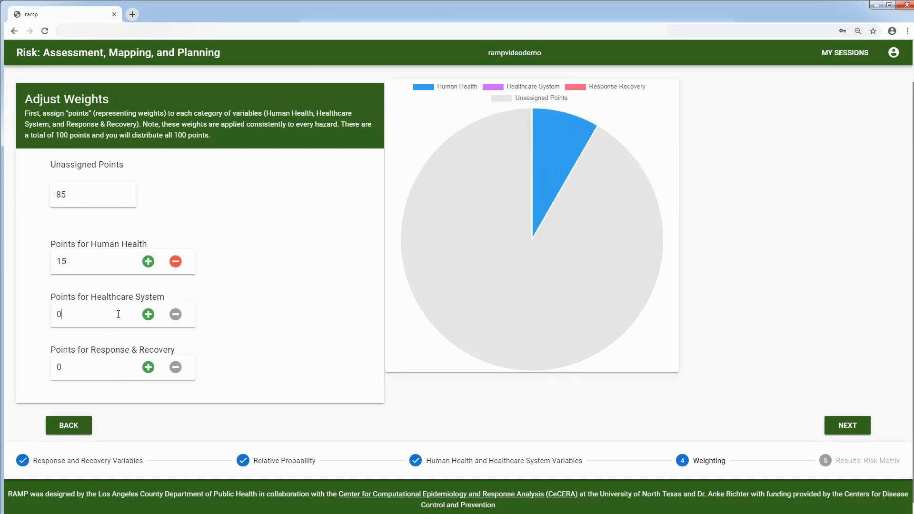
{"action": "left_click", "coordinate": [148, 314]}
{"action": "left_click", "coordinate": [148, 314]}
{"action": "left_click", "coordinate": [148, 314]}
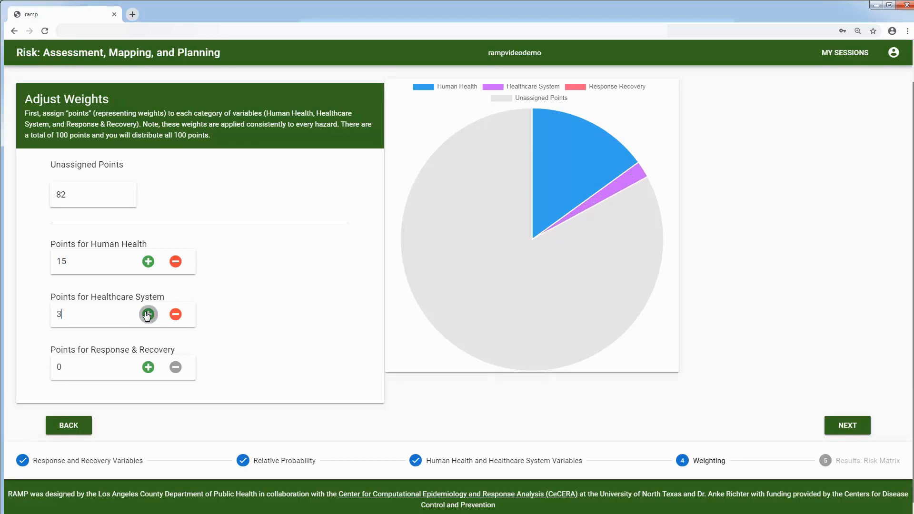
{"action": "left_click", "coordinate": [148, 315]}
{"action": "left_click", "coordinate": [148, 315]}
{"action": "left_click", "coordinate": [148, 314]}
{"action": "left_click", "coordinate": [148, 314]}
{"action": "left_click", "coordinate": [148, 314]}
{"action": "key", "text": "BackSpace"}
{"action": "type", "text": "50"}
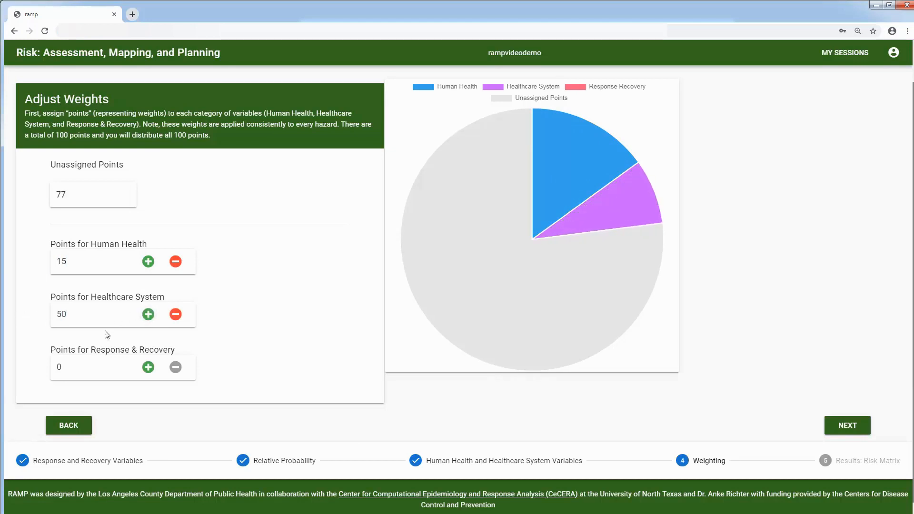
Step: Set Response & Recovery to 20 and Human Health to 30, then go to Human Health weighting
{"action": "left_click_drag", "start_coordinate": [96, 364], "coordinate": [23, 371]}
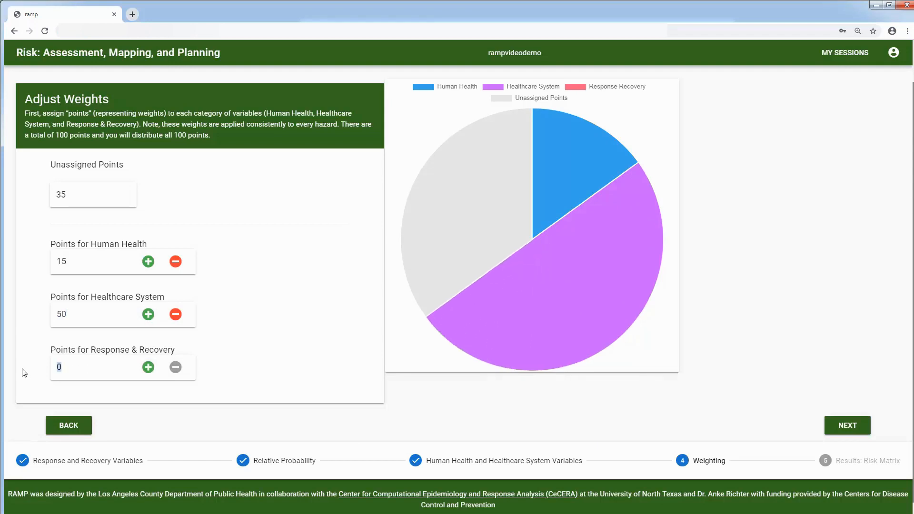
{"action": "type", "text": "20"}
{"action": "left_click_drag", "start_coordinate": [97, 267], "coordinate": [21, 262]}
{"action": "type", "text": "3"}
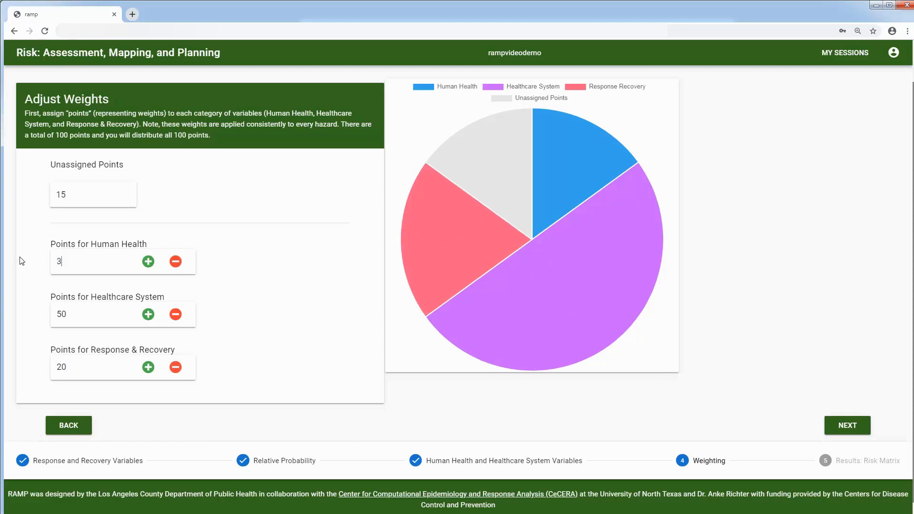
{"action": "type", "text": "0"}
{"action": "left_click", "coordinate": [346, 338]}
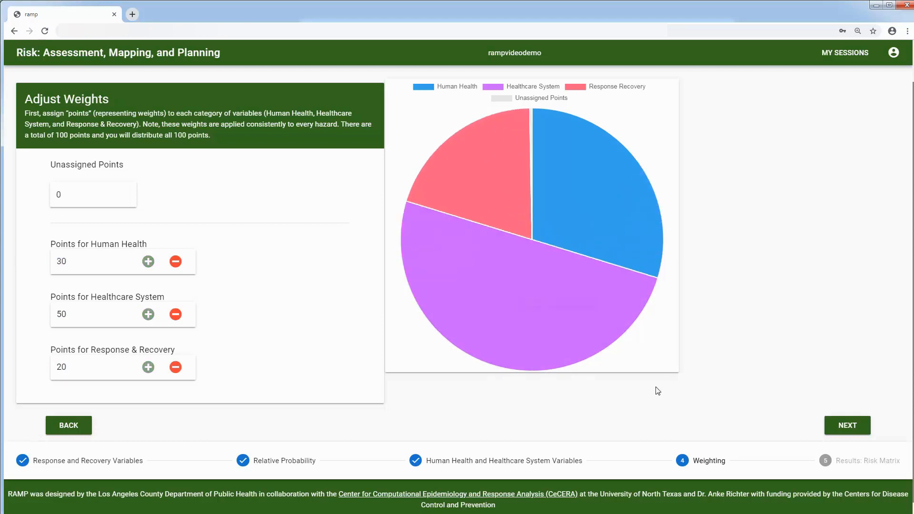
{"action": "left_click", "coordinate": [857, 424]}
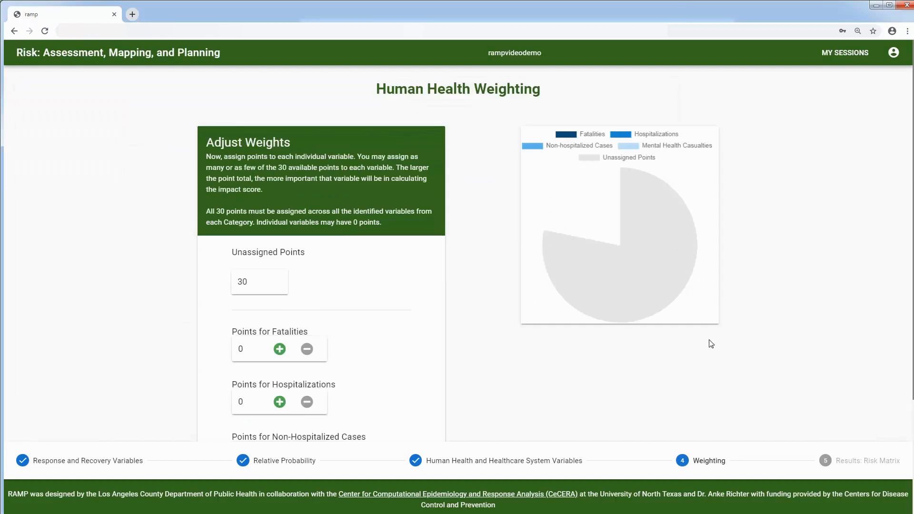
Step: Add points to Fatalities and Hospitalizations, retyping the Hospitalizations value
{"action": "scroll", "coordinate": [568, 318], "scroll_direction": "down", "scroll_amount": 1}
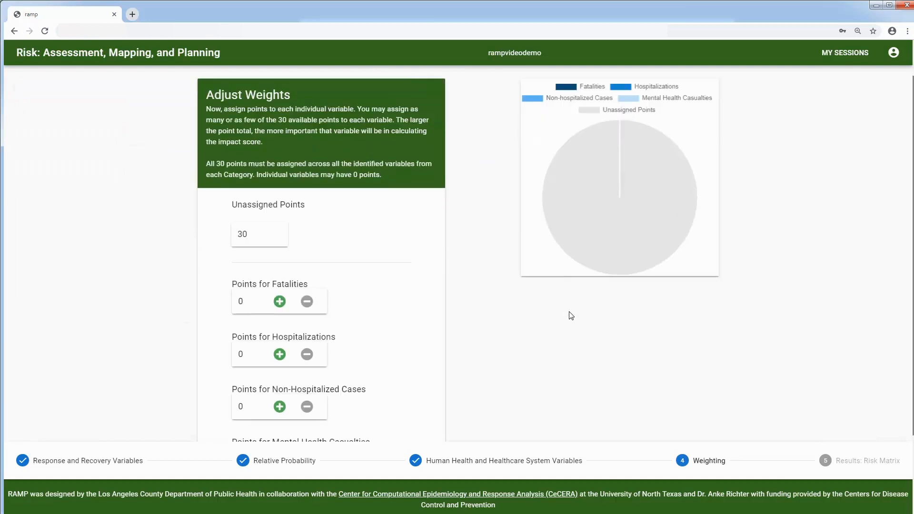
{"action": "left_click", "coordinate": [280, 302]}
{"action": "left_click", "coordinate": [279, 302]}
{"action": "left_click", "coordinate": [279, 302]}
{"action": "left_click", "coordinate": [279, 302]}
{"action": "left_click", "coordinate": [279, 302]}
{"action": "left_click", "coordinate": [280, 301]}
{"action": "left_click", "coordinate": [280, 302]}
{"action": "left_click", "coordinate": [279, 354]}
{"action": "left_click", "coordinate": [280, 354]}
{"action": "left_click", "coordinate": [279, 354]}
{"action": "left_click", "coordinate": [280, 354]}
{"action": "left_click", "coordinate": [279, 354]}
{"action": "left_click", "coordinate": [280, 354]}
{"action": "left_click_drag", "start_coordinate": [251, 354], "coordinate": [222, 357]}
{"action": "type", "text": "15"}
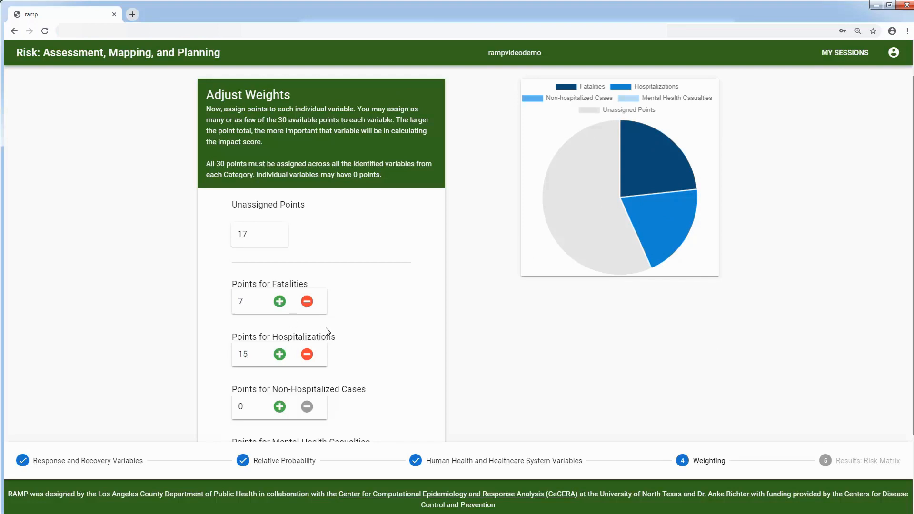
Step: Add Non-Hospitalized and Mental Health points, balance to 6/15/6/3, and go to Healthcare System weighting
{"action": "left_click", "coordinate": [280, 407]}
{"action": "left_click", "coordinate": [280, 406]}
{"action": "left_click", "coordinate": [279, 407]}
{"action": "left_click", "coordinate": [280, 407]}
{"action": "left_click", "coordinate": [280, 406]}
{"action": "scroll", "coordinate": [433, 390], "scroll_direction": "down", "scroll_amount": 1}
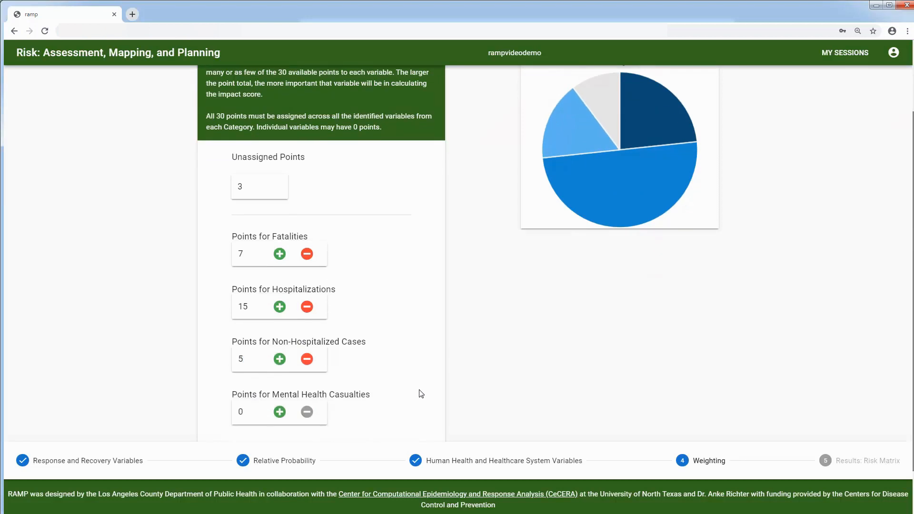
{"action": "left_click", "coordinate": [278, 414]}
{"action": "left_click", "coordinate": [278, 414]}
{"action": "left_click", "coordinate": [278, 414]}
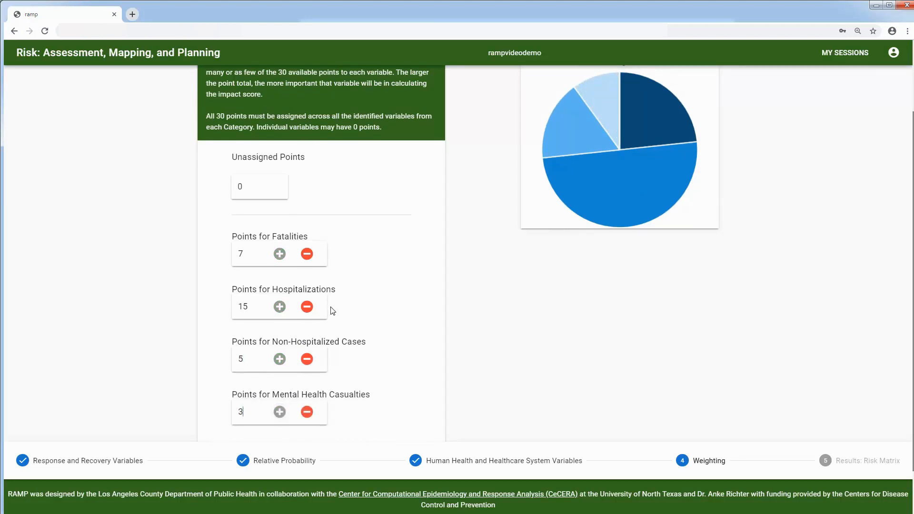
{"action": "left_click", "coordinate": [306, 307]}
{"action": "left_click", "coordinate": [280, 359]}
{"action": "left_click", "coordinate": [307, 254]}
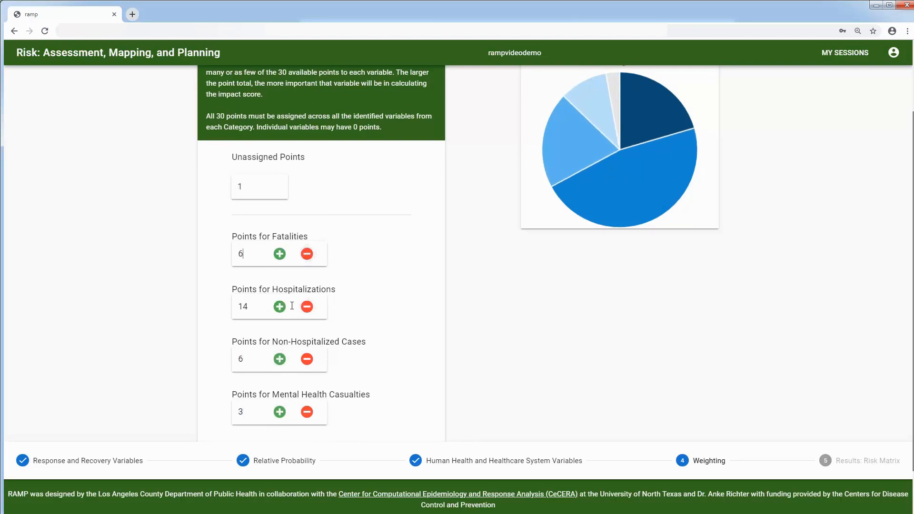
{"action": "left_click", "coordinate": [279, 307]}
{"action": "scroll", "coordinate": [535, 325], "scroll_direction": "down", "scroll_amount": 1}
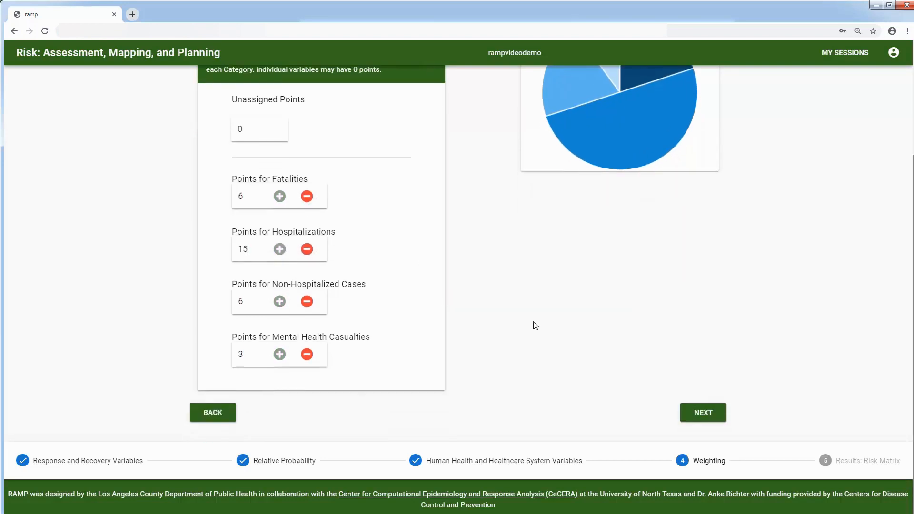
{"action": "left_click", "coordinate": [709, 415]}
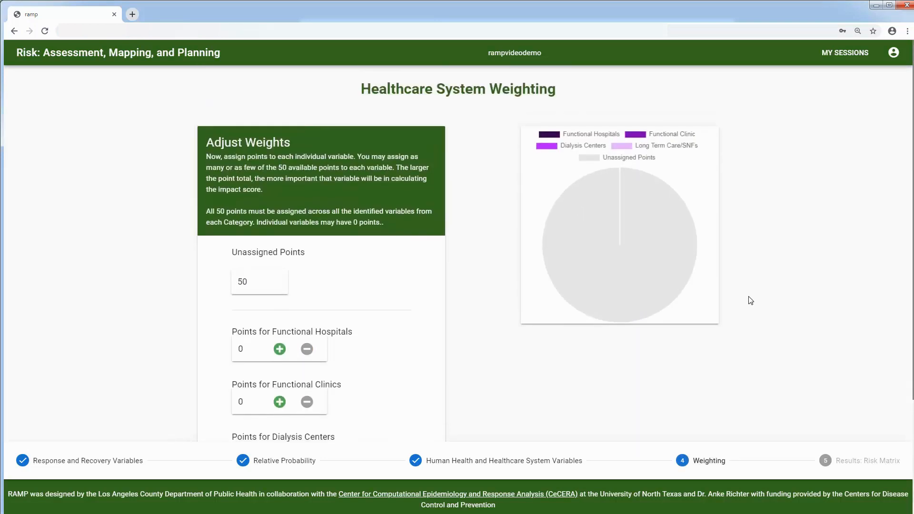
Step: Back out of Human Health weighting and category weights to the default-or-custom weighting options page
{"action": "scroll", "coordinate": [749, 300], "scroll_direction": "down", "scroll_amount": 3}
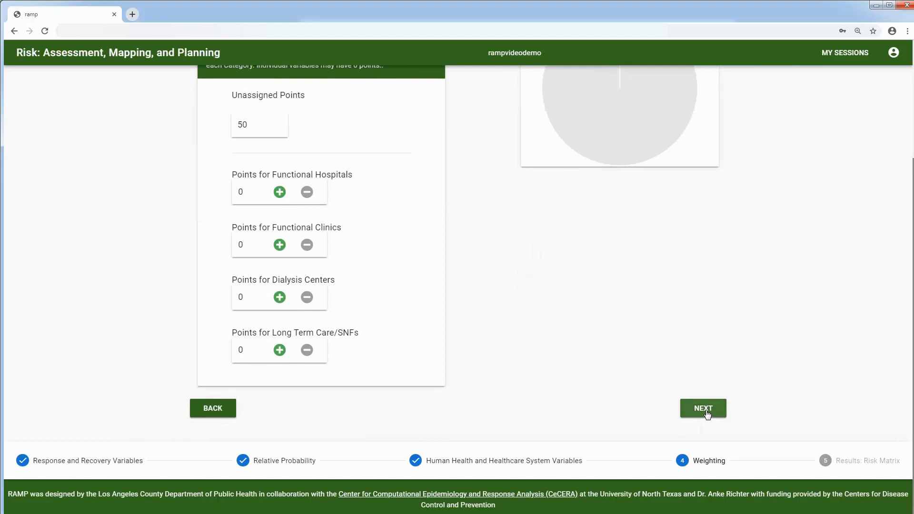
{"action": "left_click", "coordinate": [218, 413]}
{"action": "scroll", "coordinate": [405, 364], "scroll_direction": "down", "scroll_amount": 3}
{"action": "left_click", "coordinate": [234, 416]}
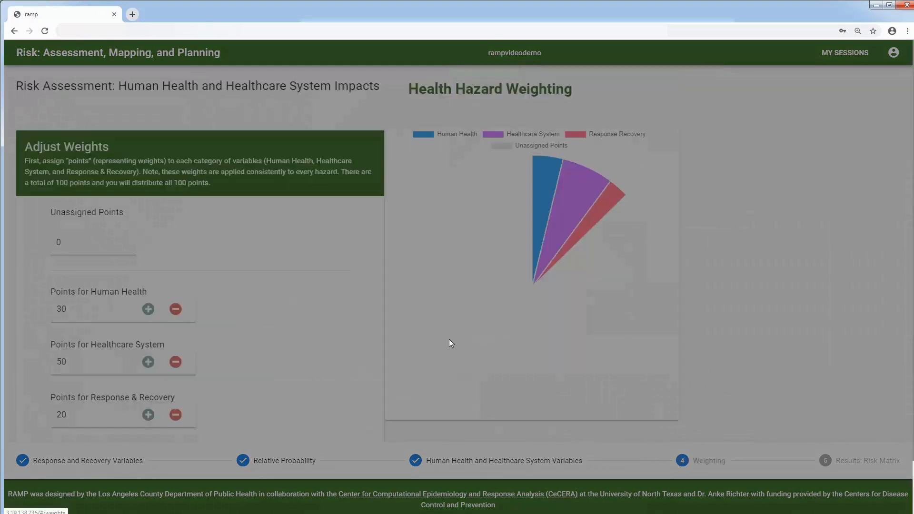
{"action": "scroll", "coordinate": [448, 340], "scroll_direction": "down", "scroll_amount": 3}
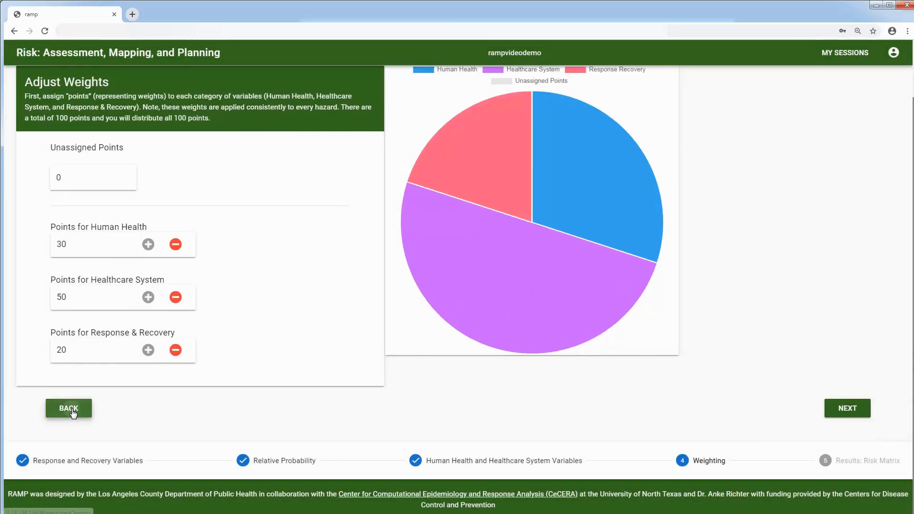
{"action": "left_click", "coordinate": [69, 409]}
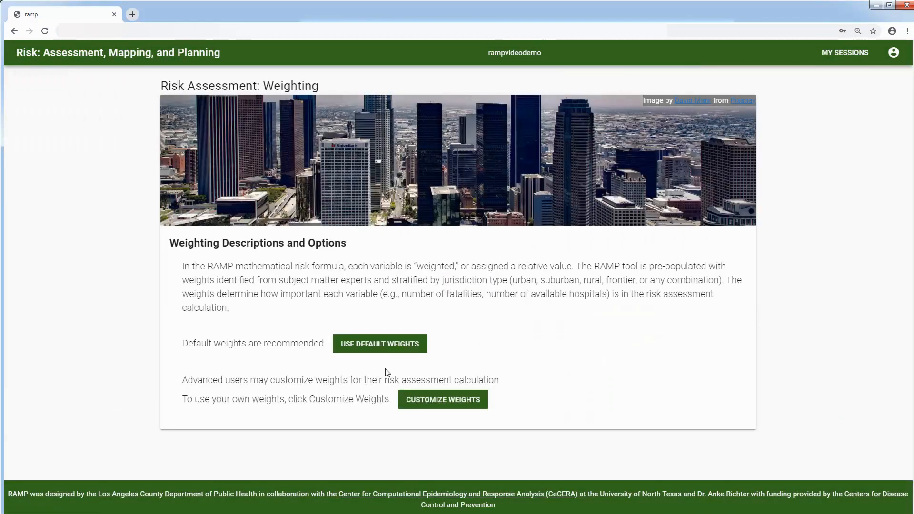
Step: Apply the recommended default weights and toggle Natural and Technological Hazards on the risk matrix
{"action": "left_click", "coordinate": [371, 347]}
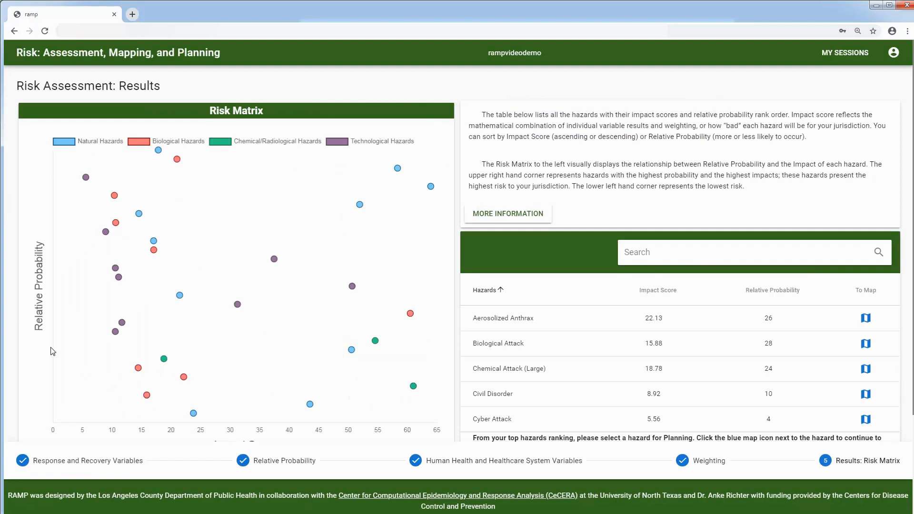
{"action": "scroll", "coordinate": [81, 363], "scroll_direction": "down", "scroll_amount": 1}
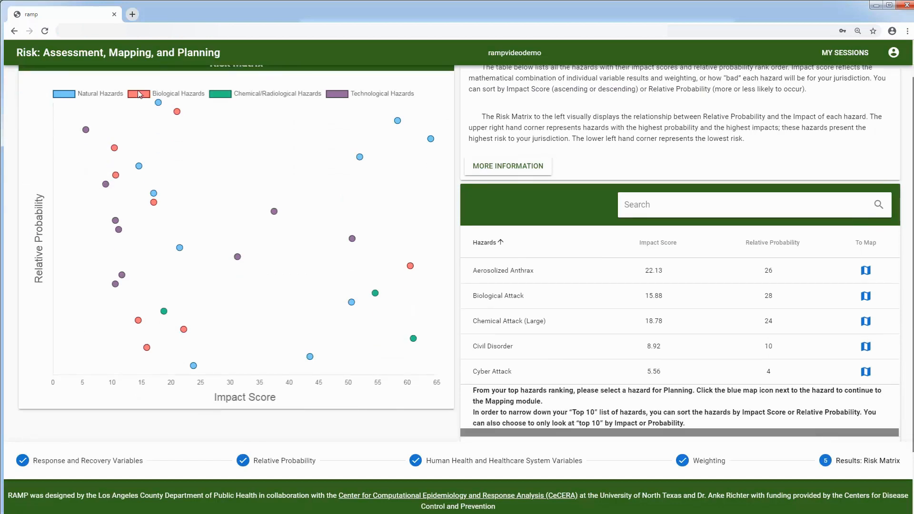
{"action": "left_click", "coordinate": [69, 98]}
{"action": "left_click", "coordinate": [69, 98]}
{"action": "left_click", "coordinate": [338, 96]}
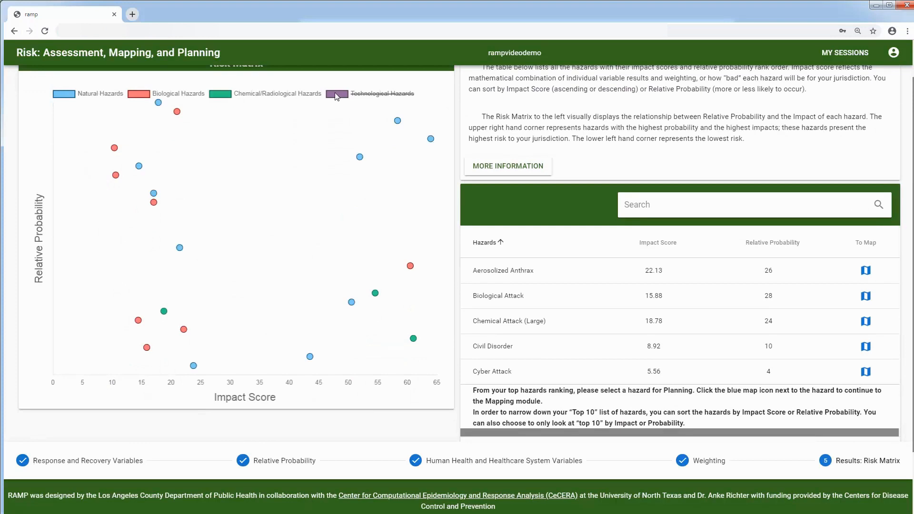
{"action": "left_click", "coordinate": [335, 94]}
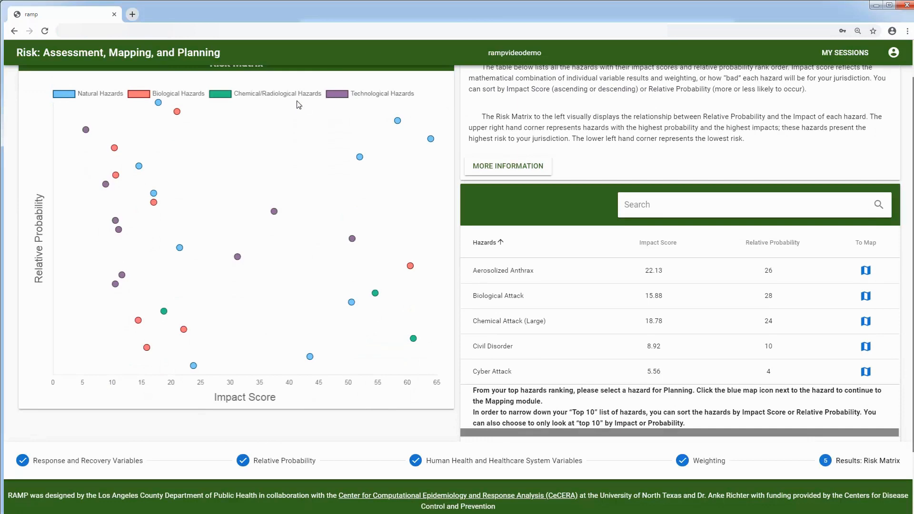
Step: Re-show Biological, Chemical/Radiological and Technological Hazards so all four categories are plotted
{"action": "left_click", "coordinate": [223, 96]}
{"action": "left_click", "coordinate": [340, 97]}
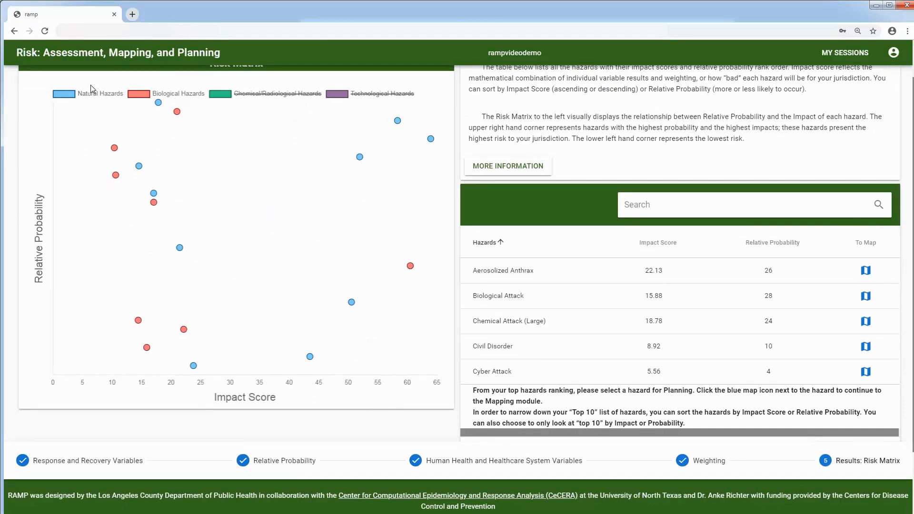
{"action": "left_click", "coordinate": [140, 95]}
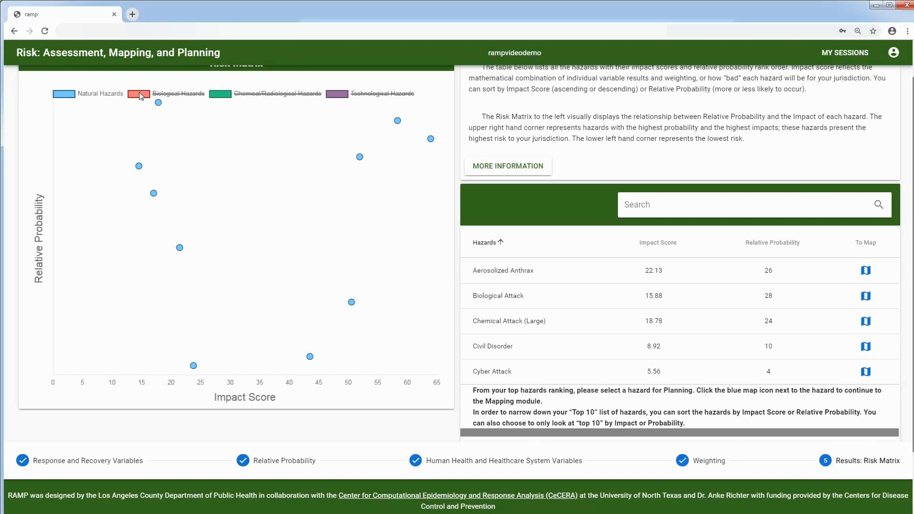
{"action": "left_click", "coordinate": [140, 96]}
{"action": "left_click", "coordinate": [225, 95]}
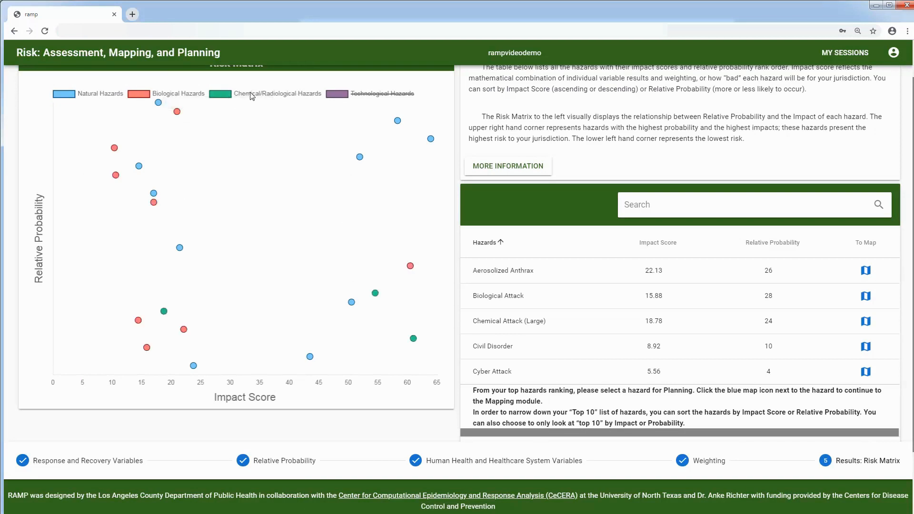
{"action": "left_click", "coordinate": [344, 96]}
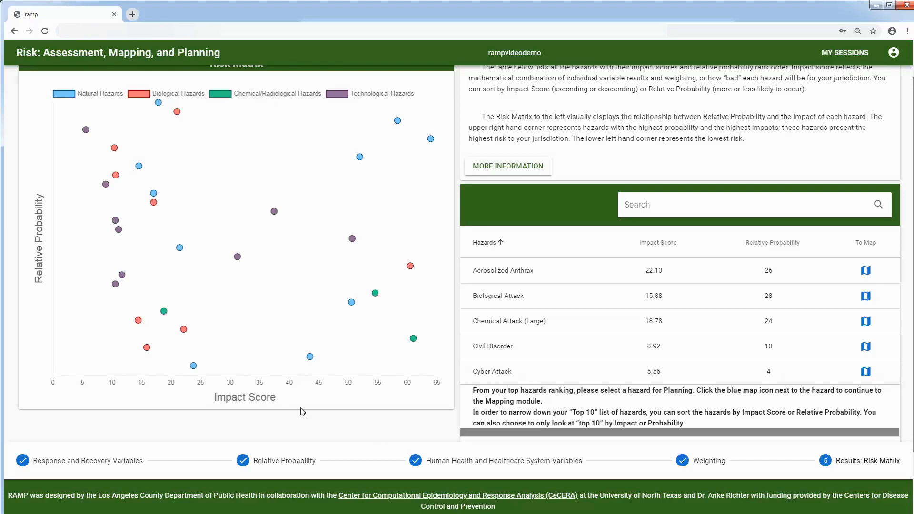
{"action": "mouse_move", "coordinate": [434, 141]}
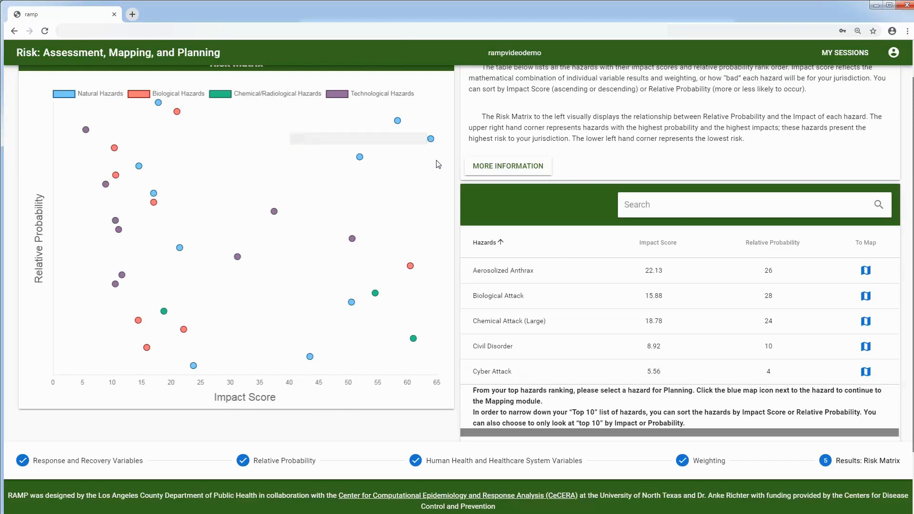
{"action": "mouse_move", "coordinate": [412, 269]}
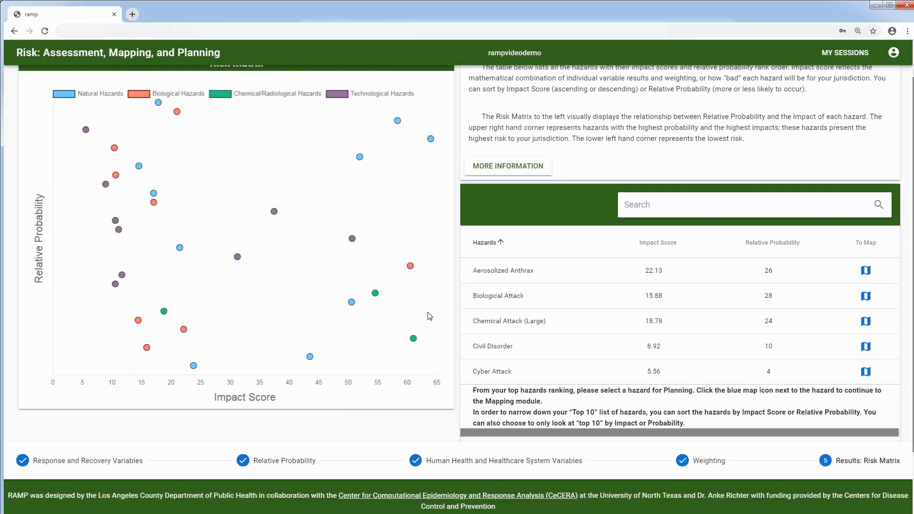
{"action": "mouse_move", "coordinate": [398, 121]}
{"action": "mouse_move", "coordinate": [115, 285]}
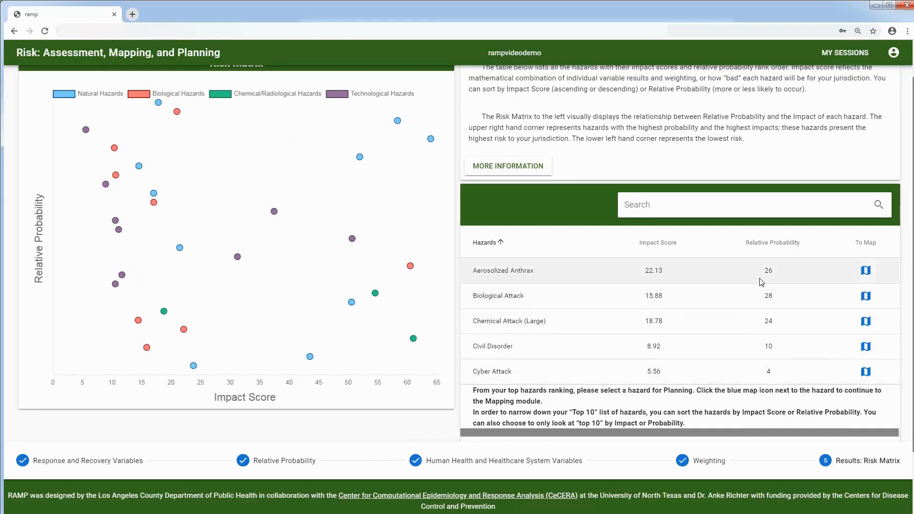
Step: Sort the hazards table by Impact Score descending, led by Earthquake (California) at 63.95
{"action": "scroll", "coordinate": [760, 282], "scroll_direction": "down", "scroll_amount": 1}
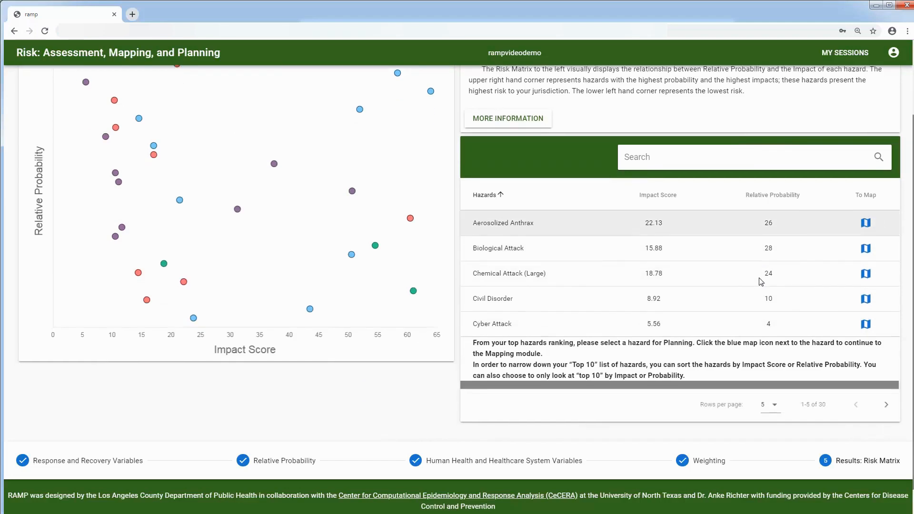
{"action": "left_click", "coordinate": [658, 195]}
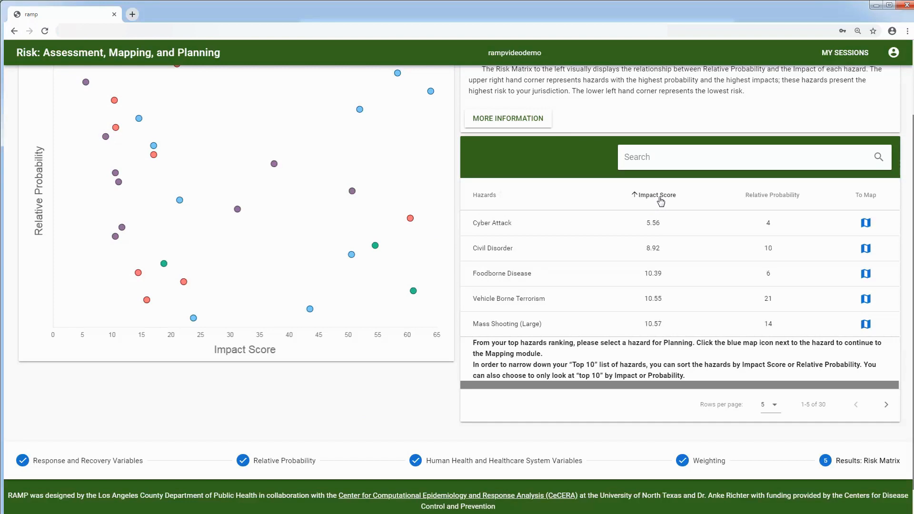
{"action": "left_click", "coordinate": [660, 199]}
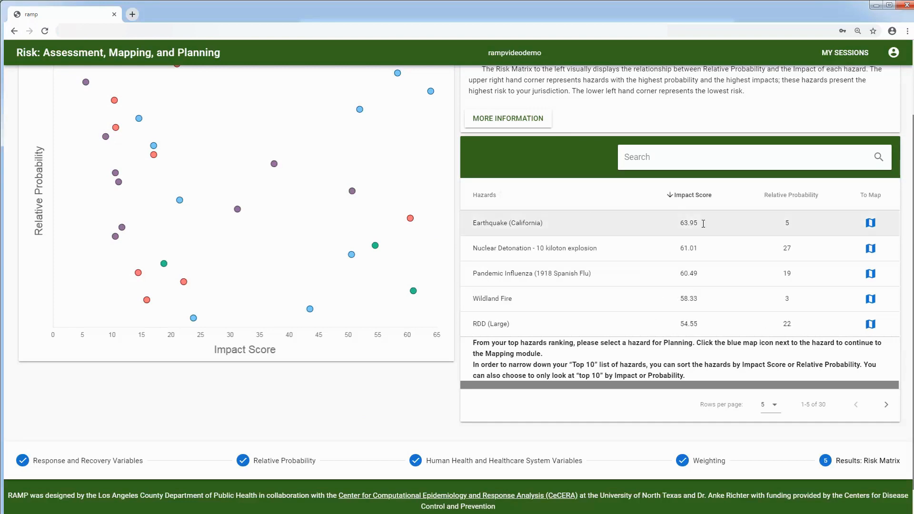
{"action": "left_click", "coordinate": [797, 197]}
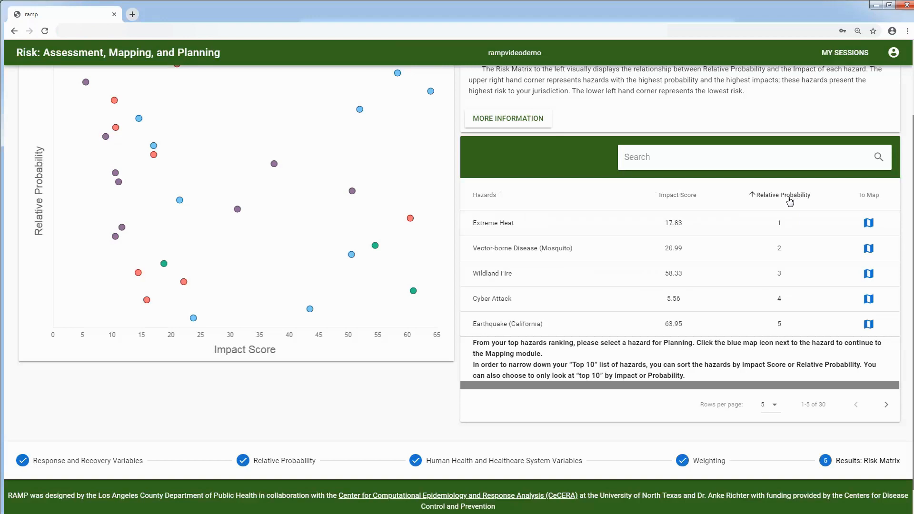
{"action": "left_click", "coordinate": [789, 200]}
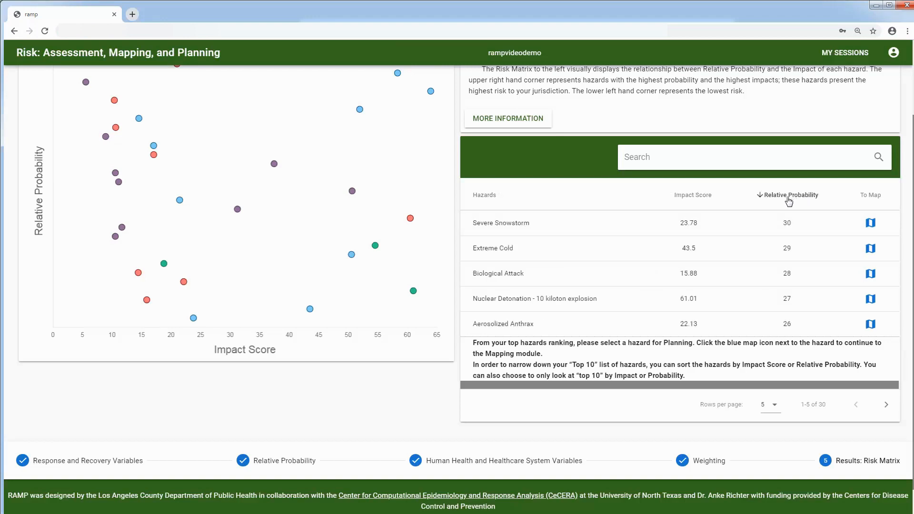
{"action": "left_click", "coordinate": [700, 198]}
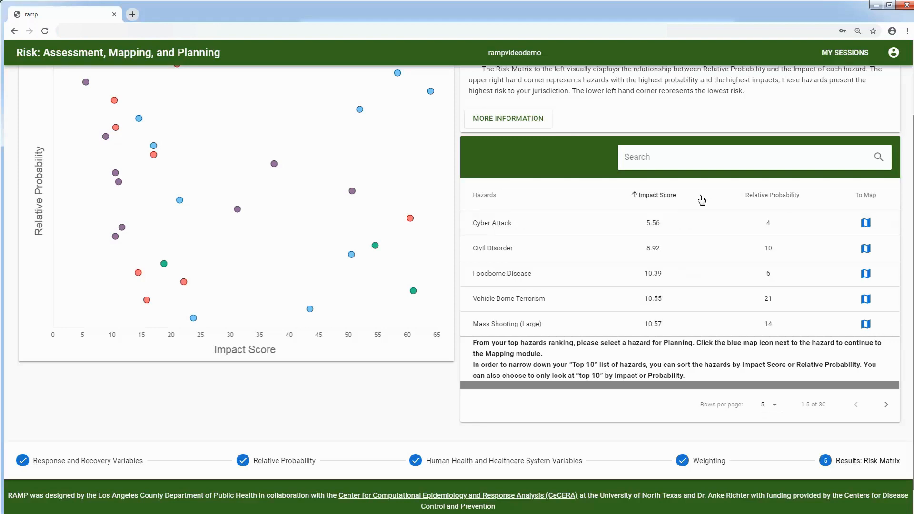
{"action": "left_click", "coordinate": [661, 201]}
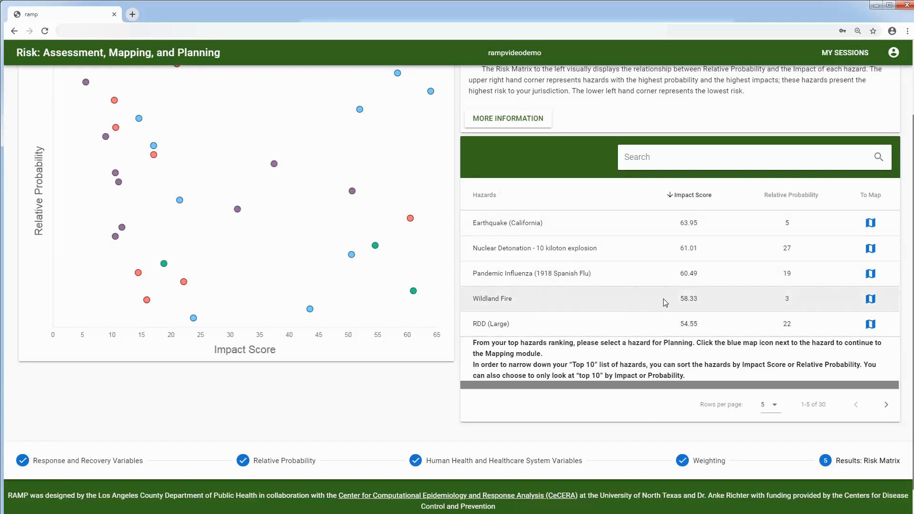
Step: Open the Wildland Fire hazard map and zoom in on Los Angeles County
{"action": "left_click", "coordinate": [871, 300]}
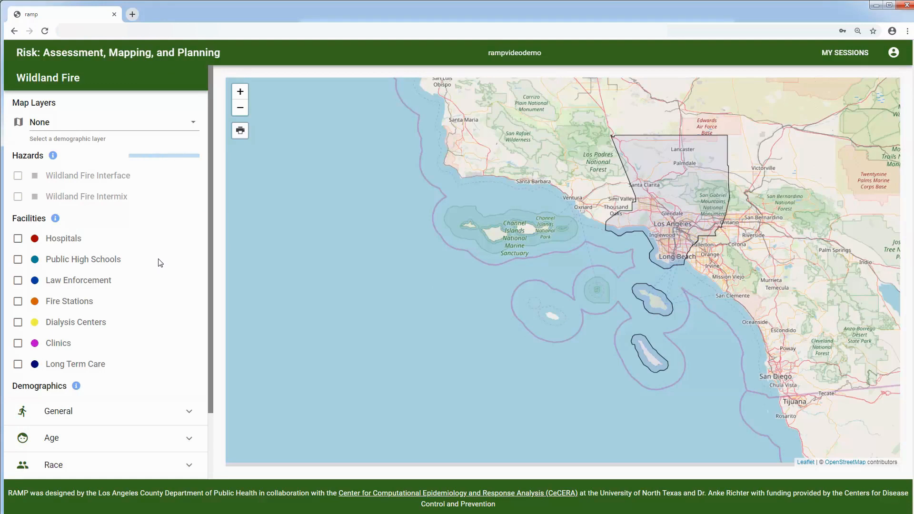
{"action": "scroll", "coordinate": [155, 289], "scroll_direction": "down", "scroll_amount": 3}
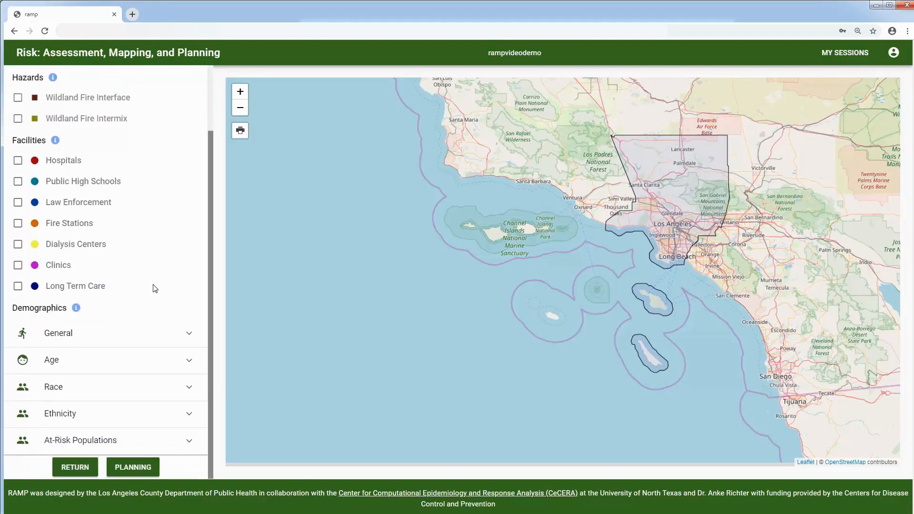
{"action": "scroll", "coordinate": [155, 288], "scroll_direction": "up", "scroll_amount": 3}
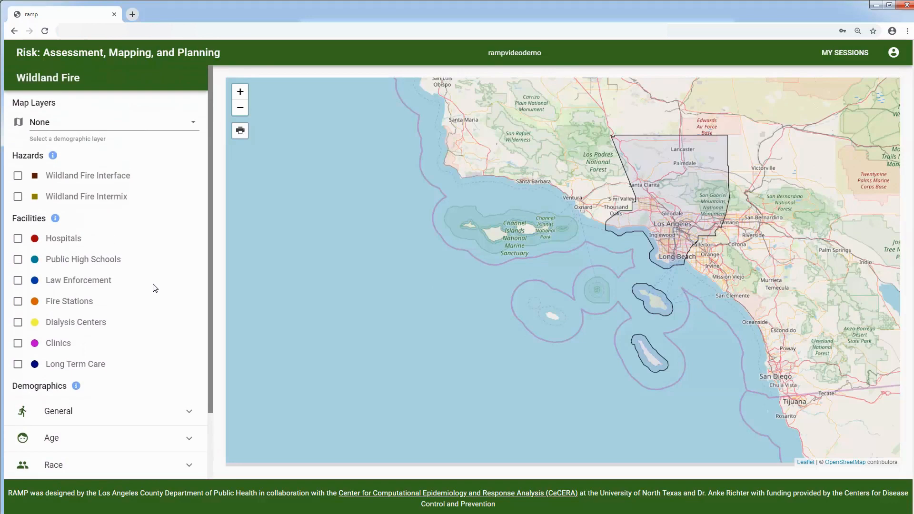
{"action": "left_click_drag", "start_coordinate": [671, 251], "coordinate": [625, 286]}
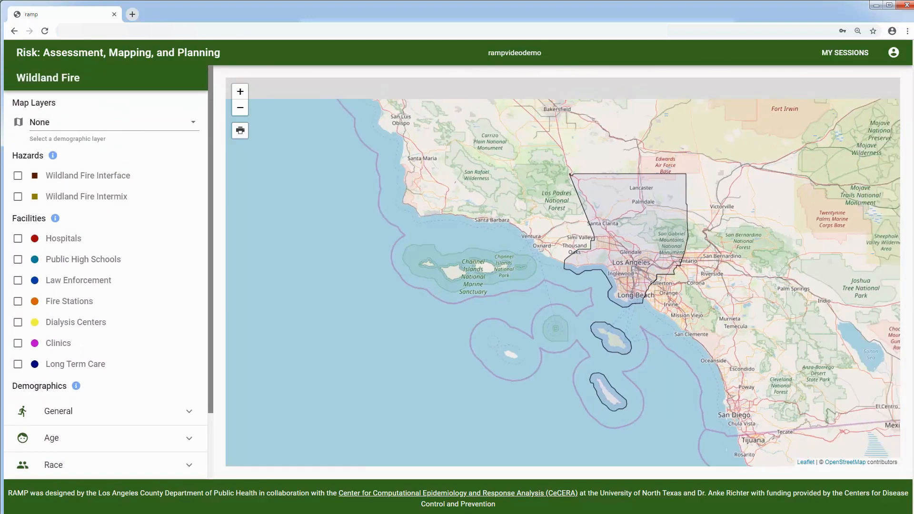
{"action": "scroll", "coordinate": [626, 285], "scroll_direction": "up", "scroll_amount": 1}
{"action": "left_click_drag", "start_coordinate": [663, 236], "coordinate": [617, 277]}
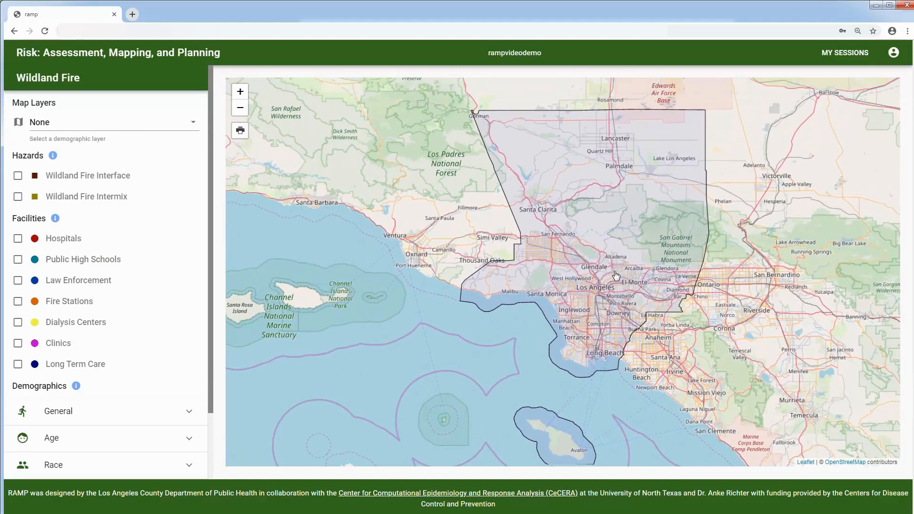
{"action": "scroll", "coordinate": [615, 275], "scroll_direction": "up", "scroll_amount": 1}
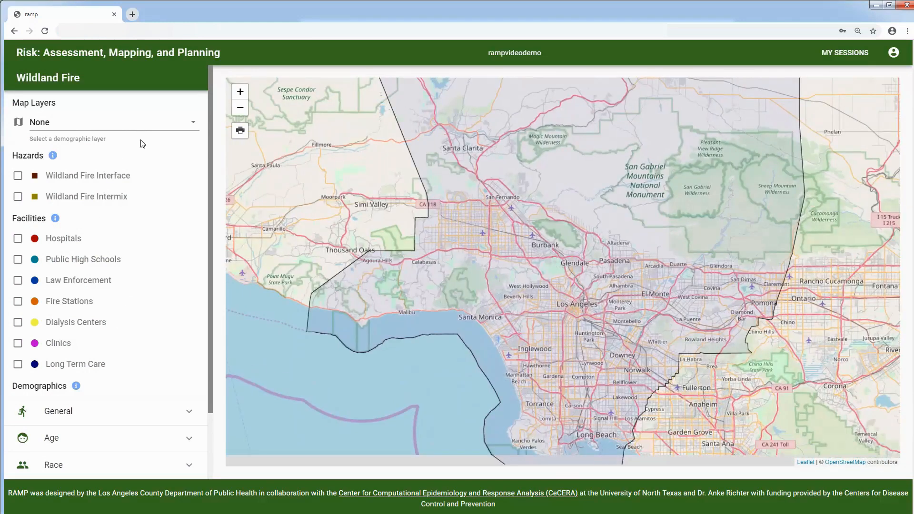
Step: Show the Age: 65 and older (Rate) layer with Wildland Fire Interface and Intermix overlays
{"action": "left_click", "coordinate": [186, 124]}
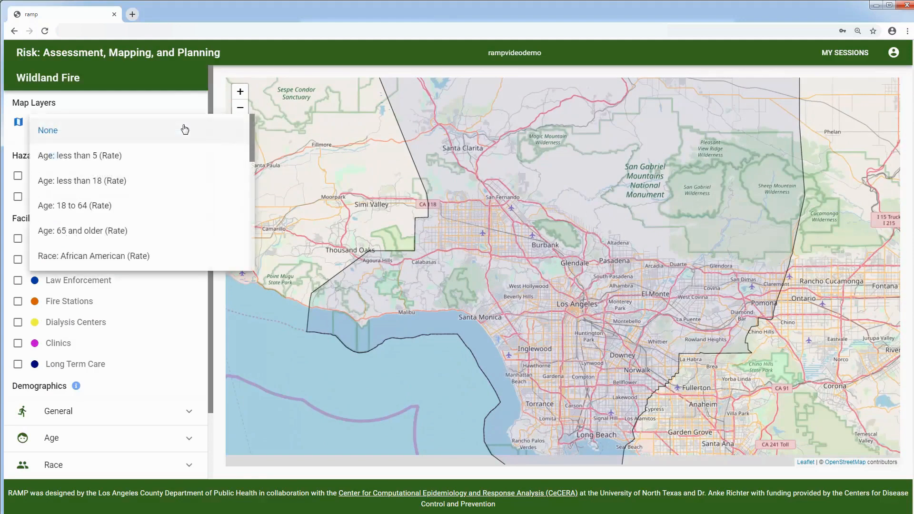
{"action": "left_click", "coordinate": [154, 234]}
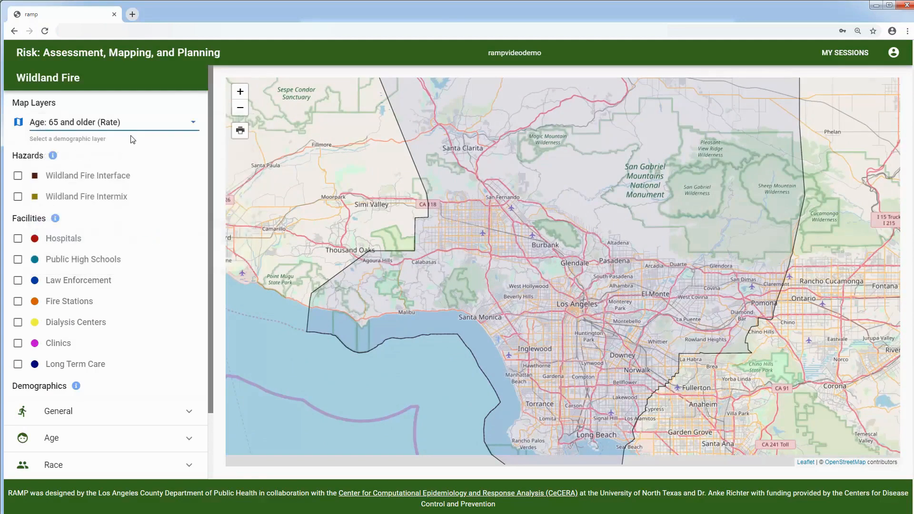
{"action": "left_click", "coordinate": [19, 179]}
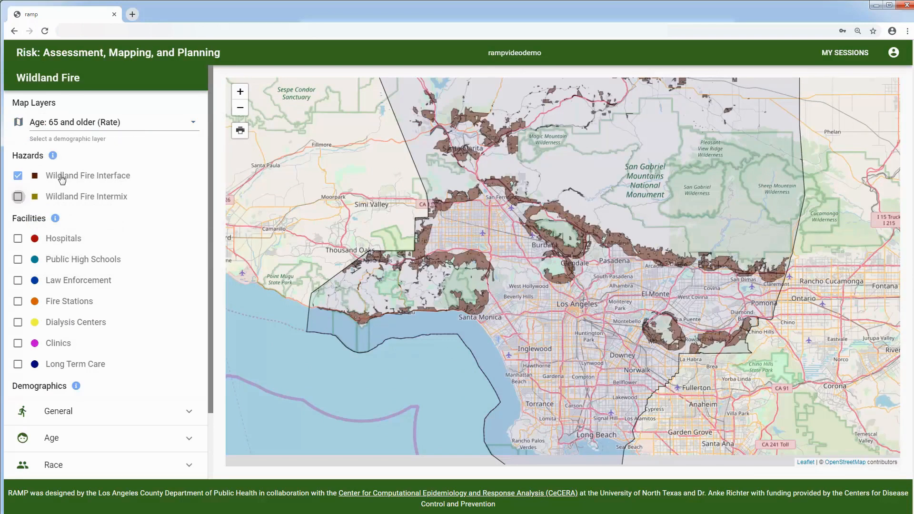
{"action": "left_click", "coordinate": [18, 199]}
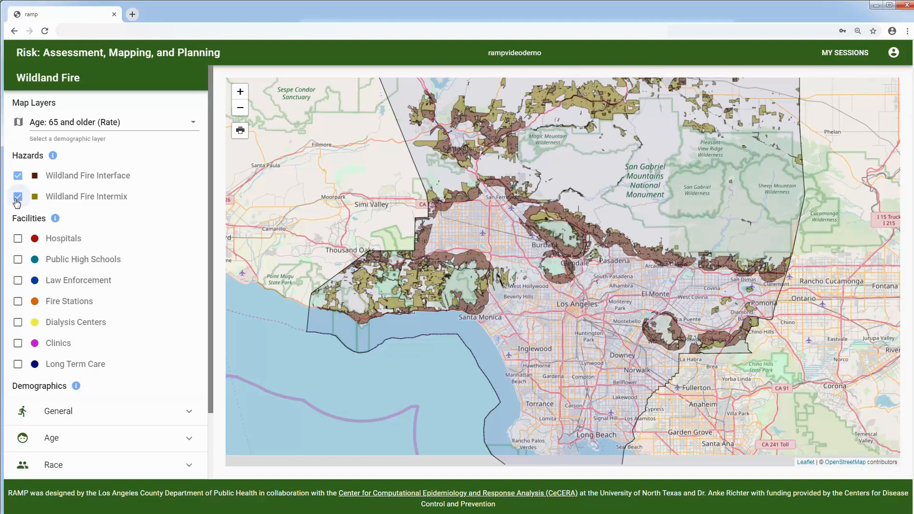
Step: Switch the map's demographic layer to At Risk: Children
{"action": "left_click", "coordinate": [127, 126]}
{"action": "scroll", "coordinate": [143, 223], "scroll_direction": "down", "scroll_amount": 2}
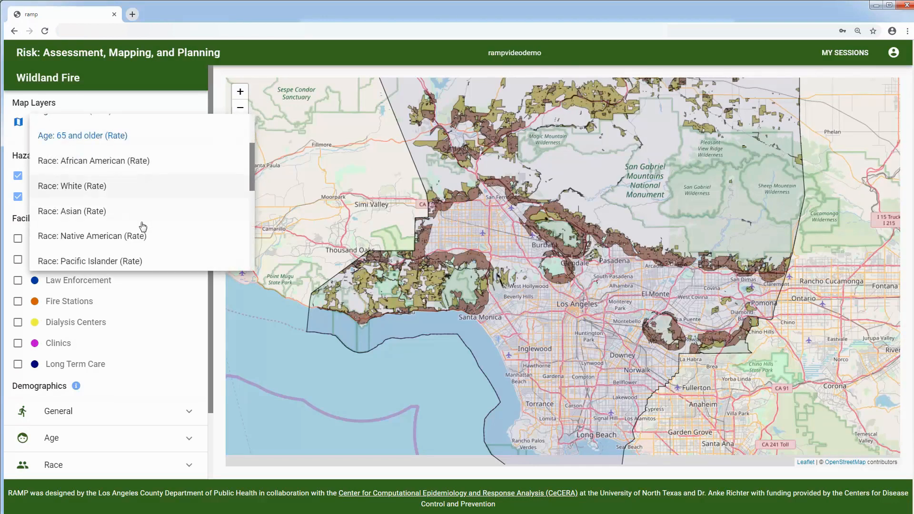
{"action": "scroll", "coordinate": [143, 226], "scroll_direction": "down", "scroll_amount": 3}
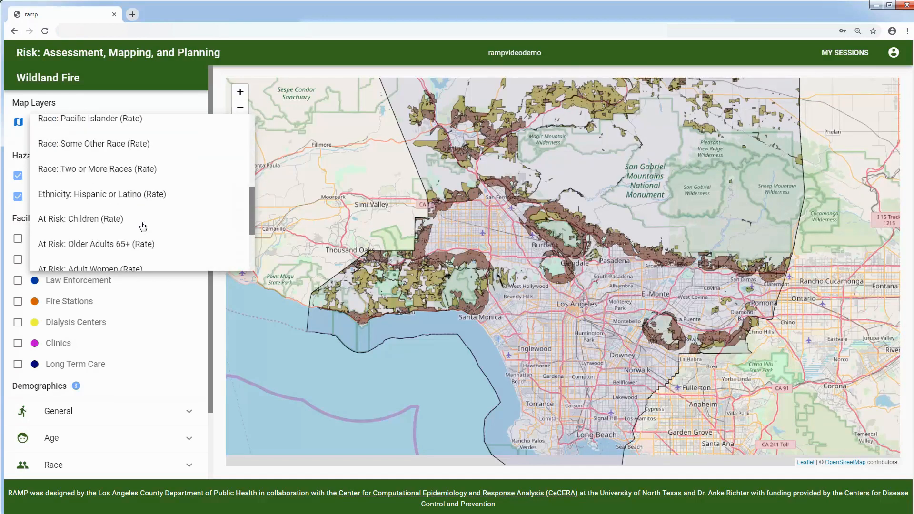
{"action": "left_click", "coordinate": [114, 226]}
Step: Inspect one census tract, then switch to the At Risk: Low English Proficiency (Rate) layer
{"action": "left_click", "coordinate": [645, 229]}
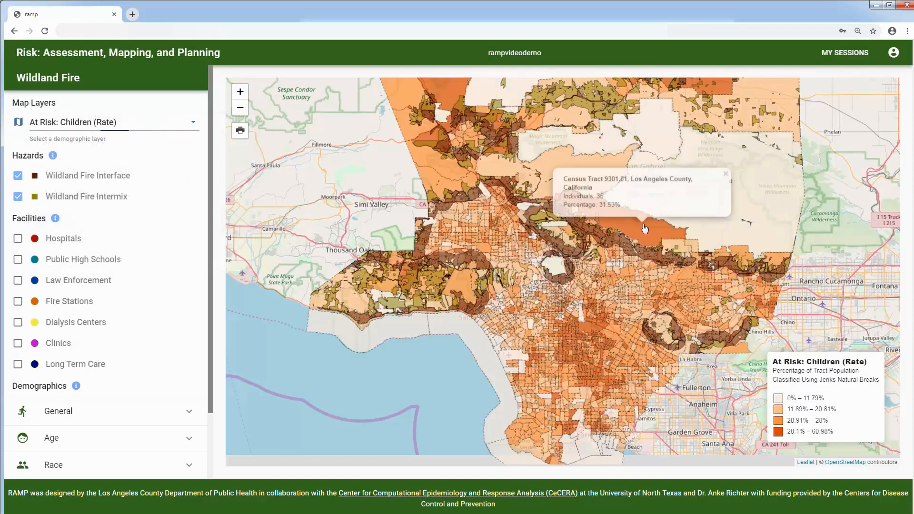
{"action": "left_click", "coordinate": [725, 174]}
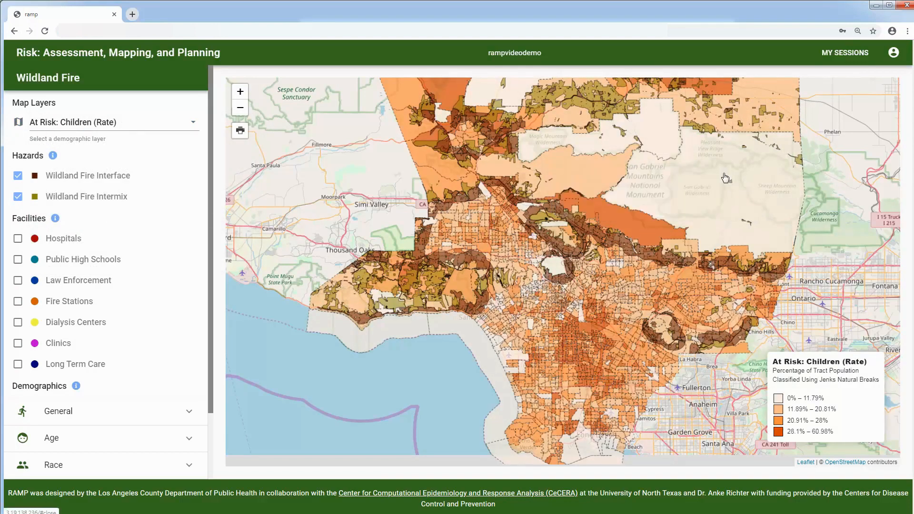
{"action": "left_click", "coordinate": [142, 123]}
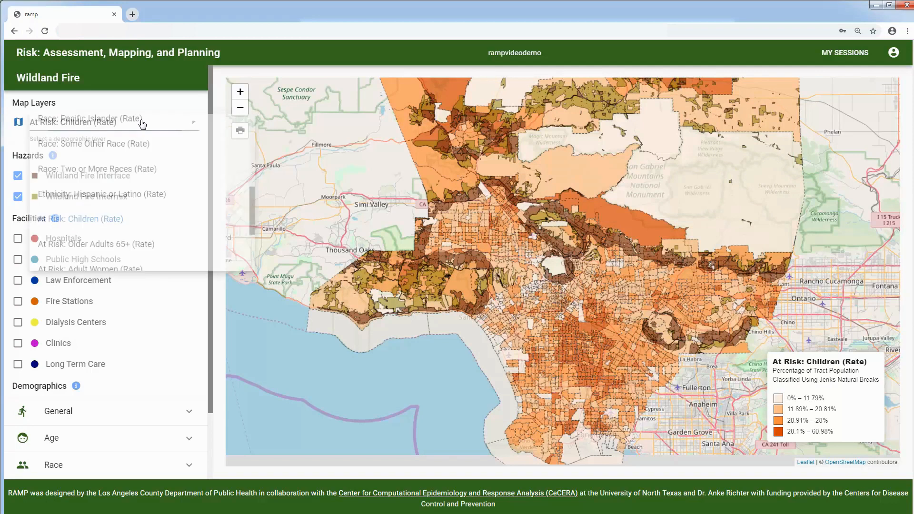
{"action": "scroll", "coordinate": [126, 192], "scroll_direction": "down", "scroll_amount": 3}
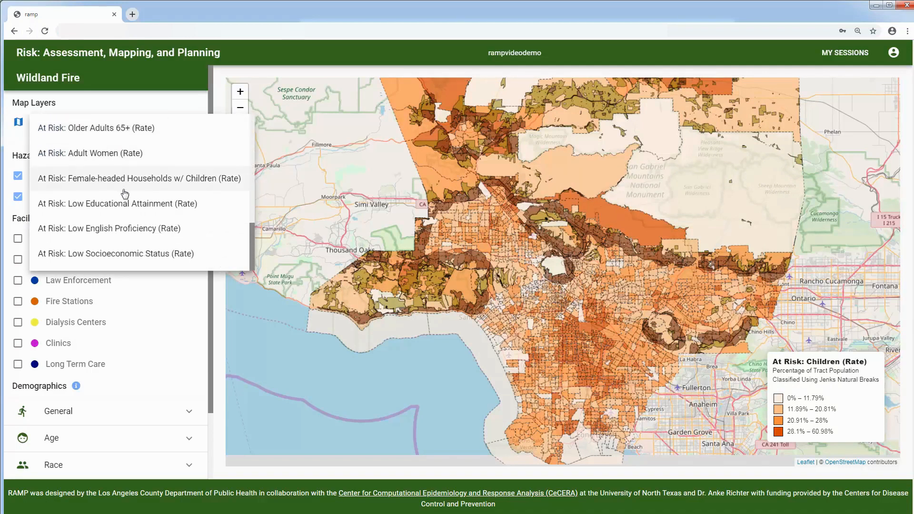
{"action": "left_click", "coordinate": [126, 228]}
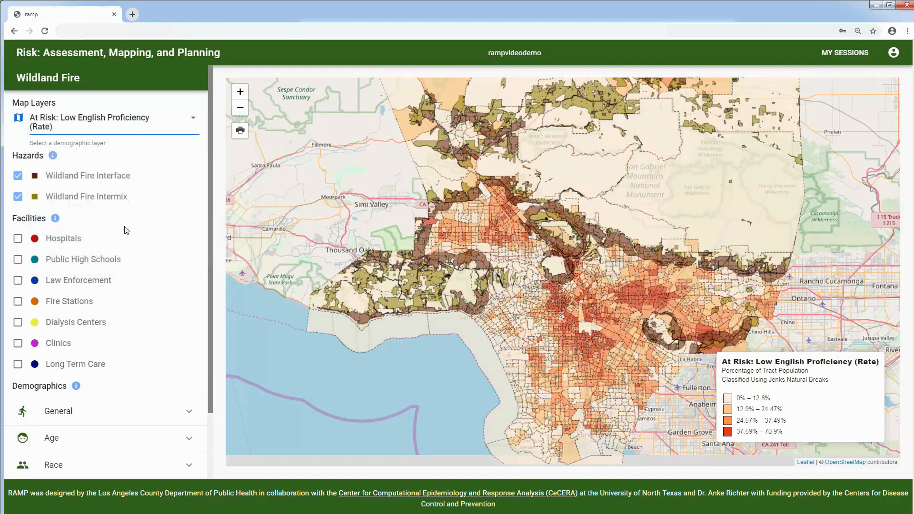
Step: Zoom in and check the figures for Census Tract 3022.01, then close its popup
{"action": "scroll", "coordinate": [590, 302], "scroll_direction": "up", "scroll_amount": 1}
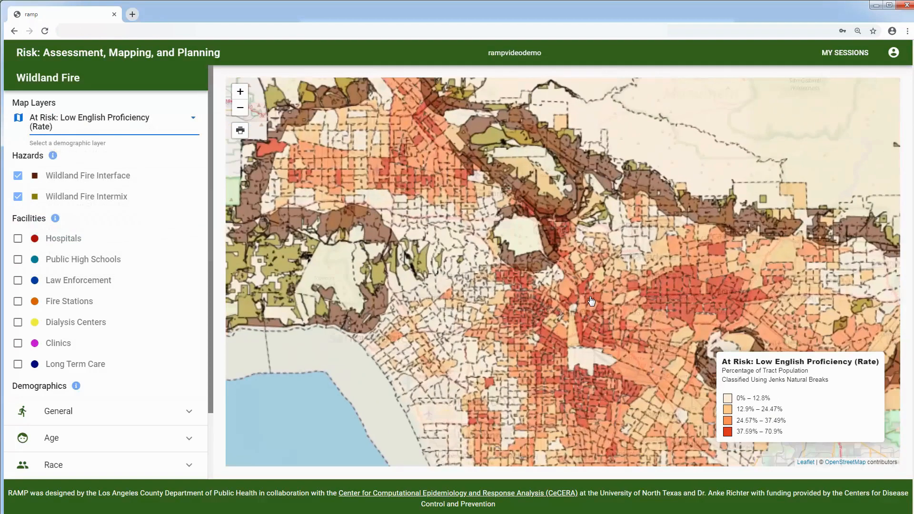
{"action": "scroll", "coordinate": [555, 270], "scroll_direction": "up", "scroll_amount": 1}
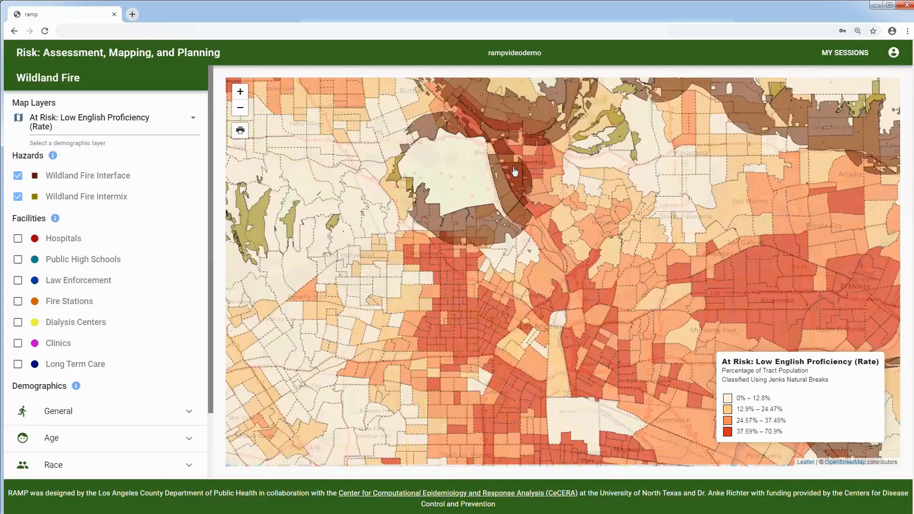
{"action": "left_click", "coordinate": [531, 160]}
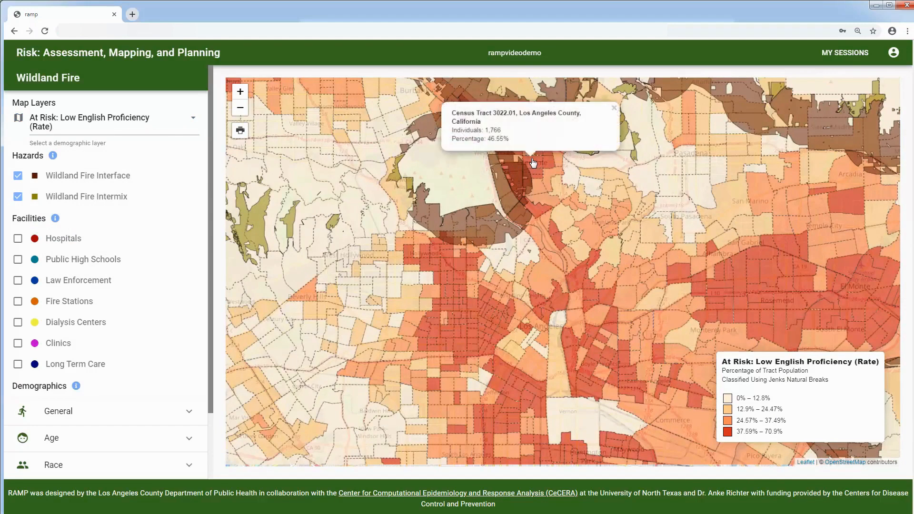
{"action": "left_click", "coordinate": [614, 110]}
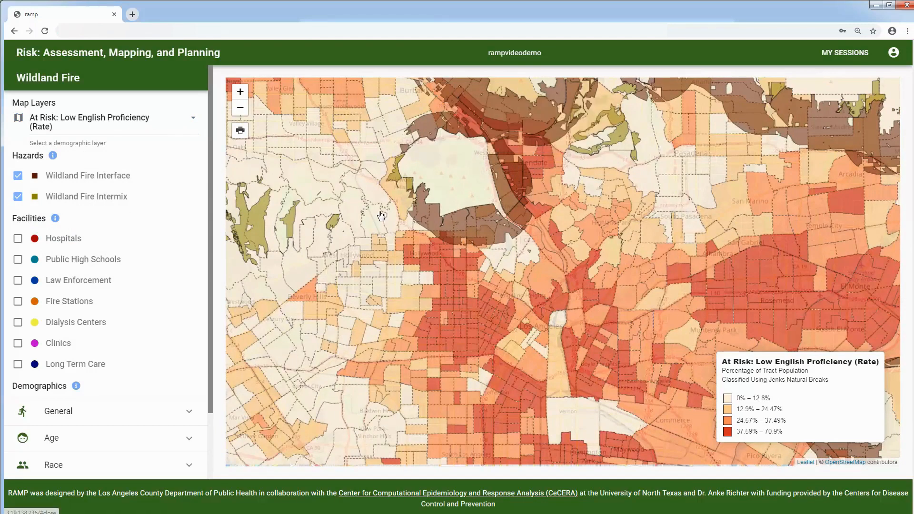
Step: Show Hospitals and Long Term Care facilities on the map and pan north toward Glendale
{"action": "left_click", "coordinate": [19, 239]}
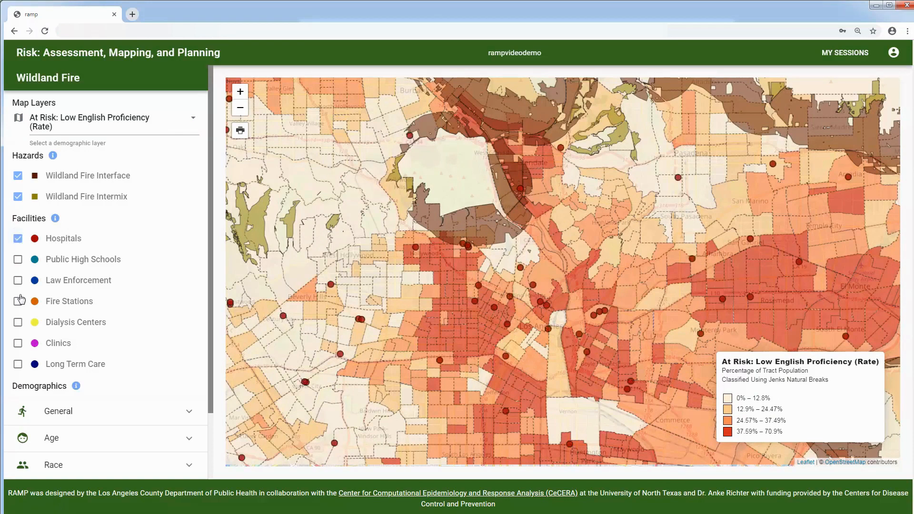
{"action": "left_click", "coordinate": [18, 364]}
{"action": "left_click_drag", "start_coordinate": [532, 173], "coordinate": [532, 244]}
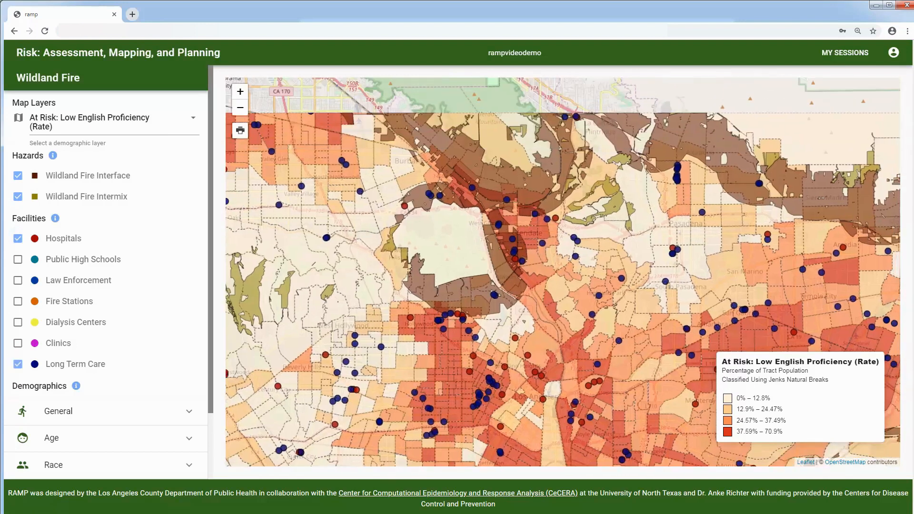
{"action": "left_click_drag", "start_coordinate": [492, 187], "coordinate": [492, 262]}
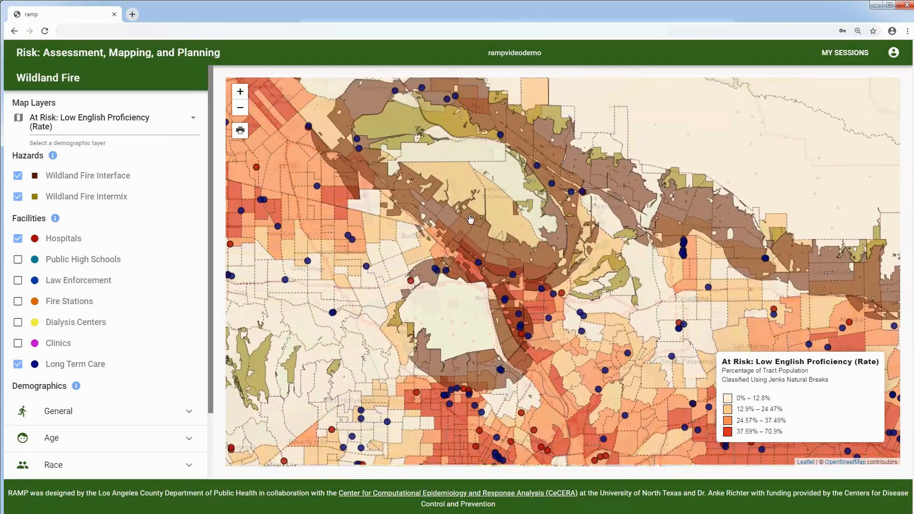
{"action": "scroll", "coordinate": [557, 286], "scroll_direction": "up", "scroll_amount": 1}
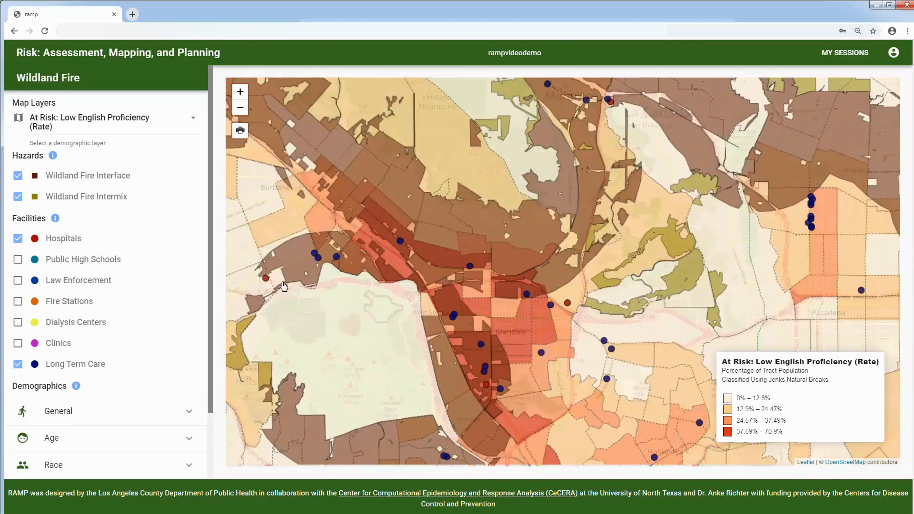
Step: View the Providence Saint Joseph Medical Center popup, then close it
{"action": "left_click", "coordinate": [266, 279]}
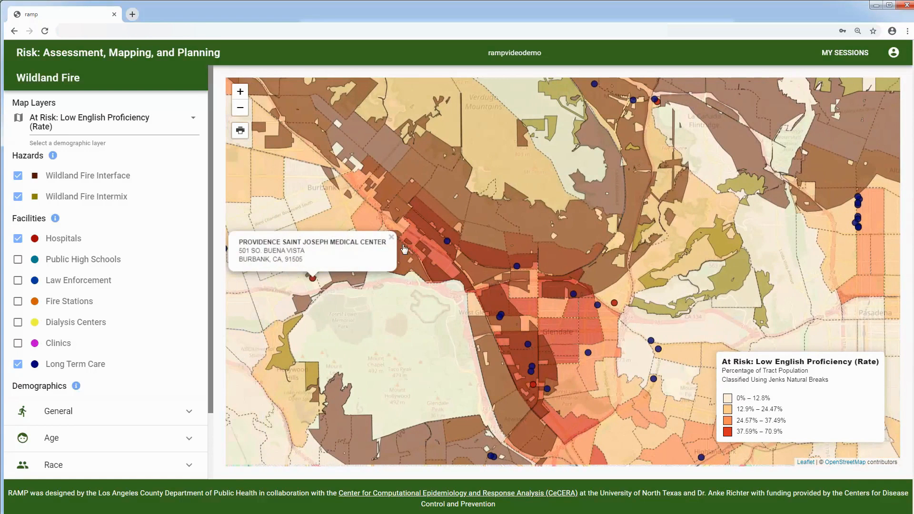
{"action": "left_click", "coordinate": [391, 237]}
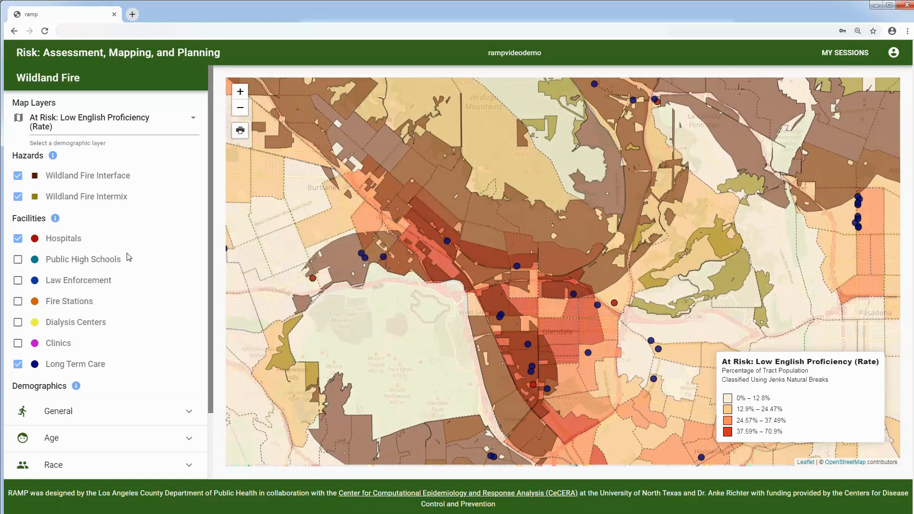
{"action": "scroll", "coordinate": [129, 257], "scroll_direction": "down", "scroll_amount": 1}
{"action": "scroll", "coordinate": [129, 257], "scroll_direction": "down", "scroll_amount": 1}
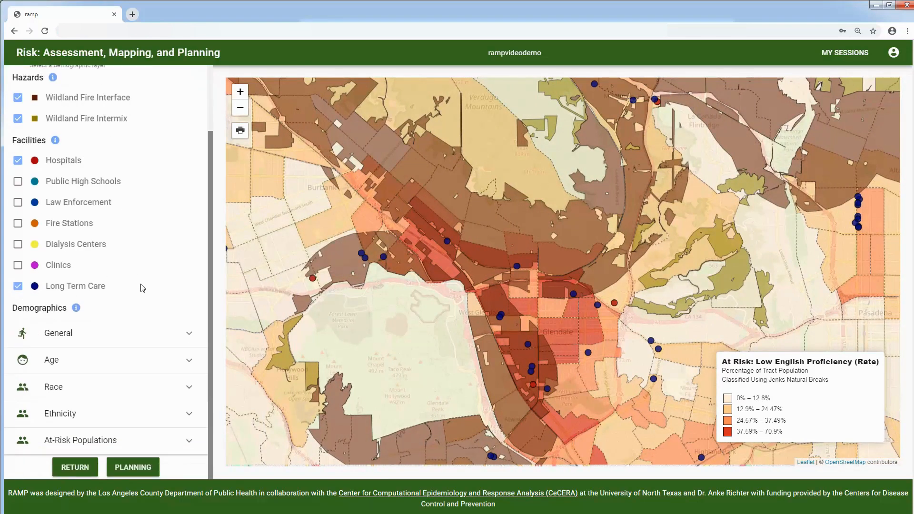
Step: Hide the Long Term Care, Hospitals, Wildland Fire Intermix and Interface layers
{"action": "left_click", "coordinate": [18, 286]}
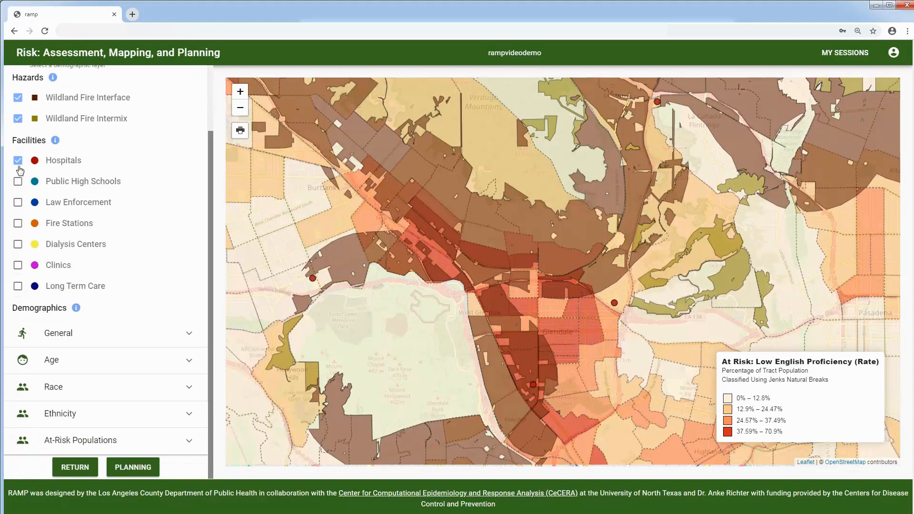
{"action": "left_click", "coordinate": [18, 161]}
{"action": "left_click", "coordinate": [17, 118]}
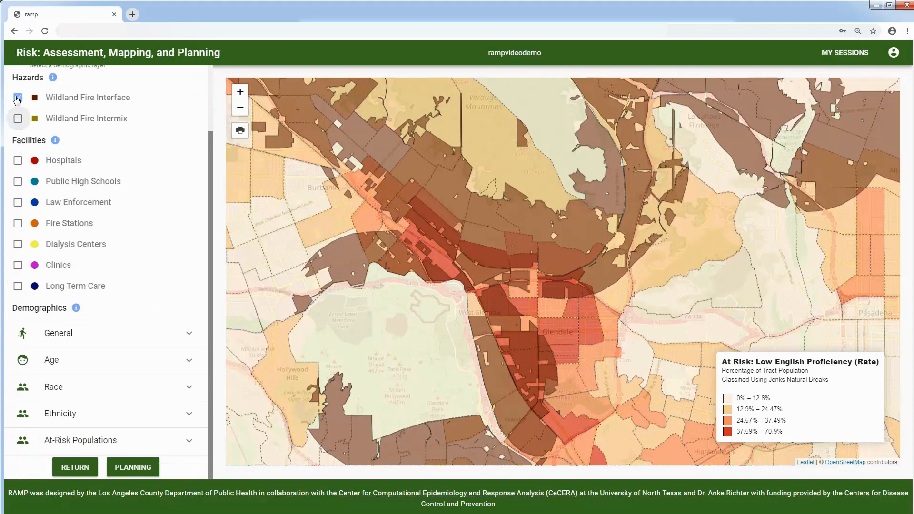
{"action": "left_click", "coordinate": [17, 98]}
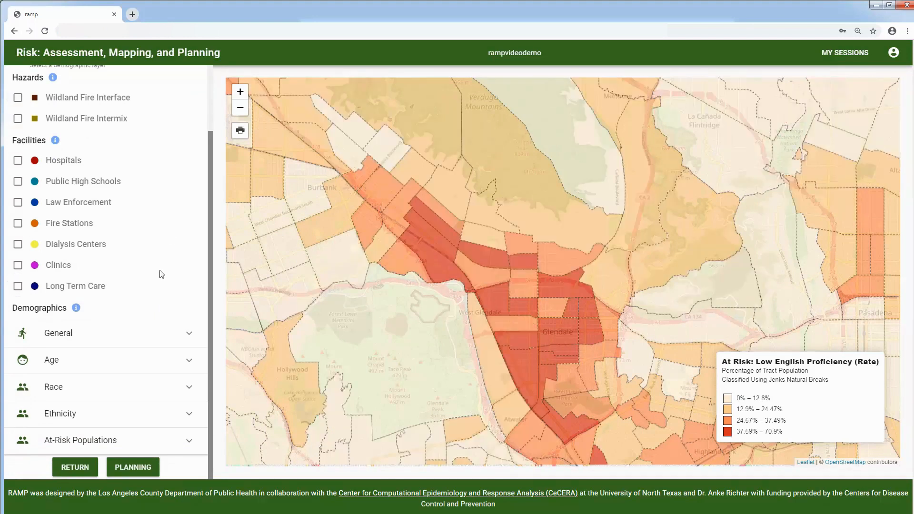
Step: Expand the General population/household totals and the Age breakdown for the mapped area
{"action": "left_click", "coordinate": [185, 340]}
{"action": "scroll", "coordinate": [183, 381], "scroll_direction": "down", "scroll_amount": 1}
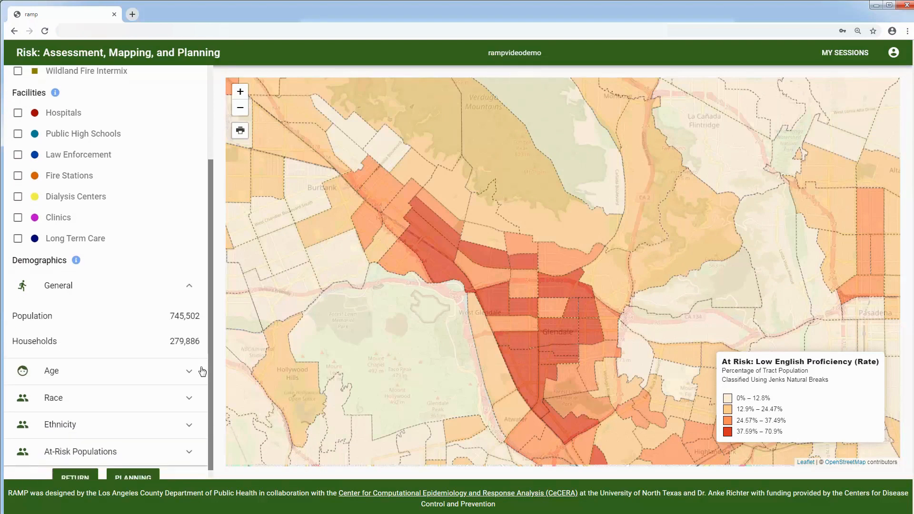
{"action": "scroll", "coordinate": [342, 331], "scroll_direction": "down", "scroll_amount": 2}
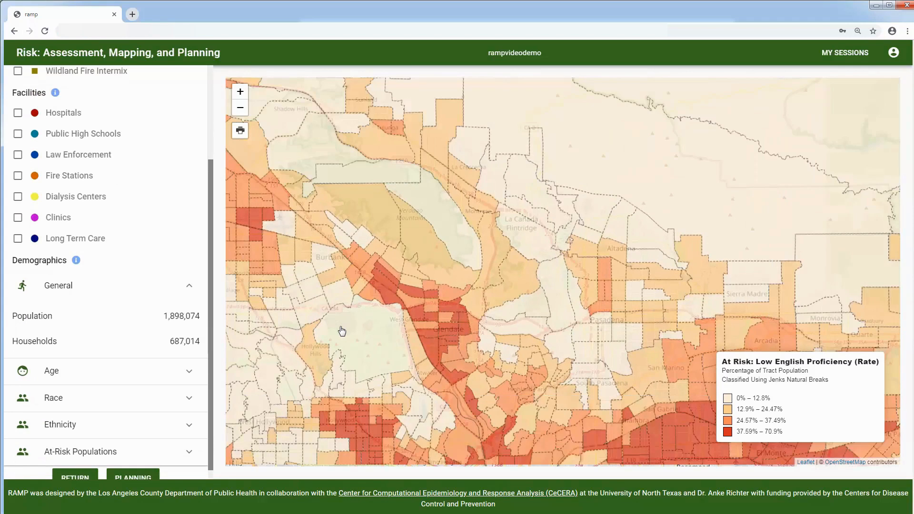
{"action": "scroll", "coordinate": [342, 330], "scroll_direction": "down", "scroll_amount": 1}
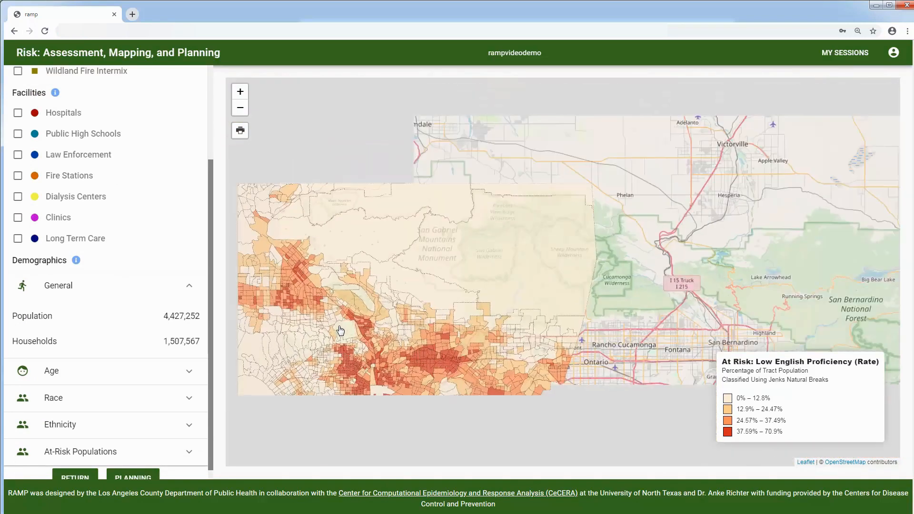
{"action": "left_click", "coordinate": [189, 370]}
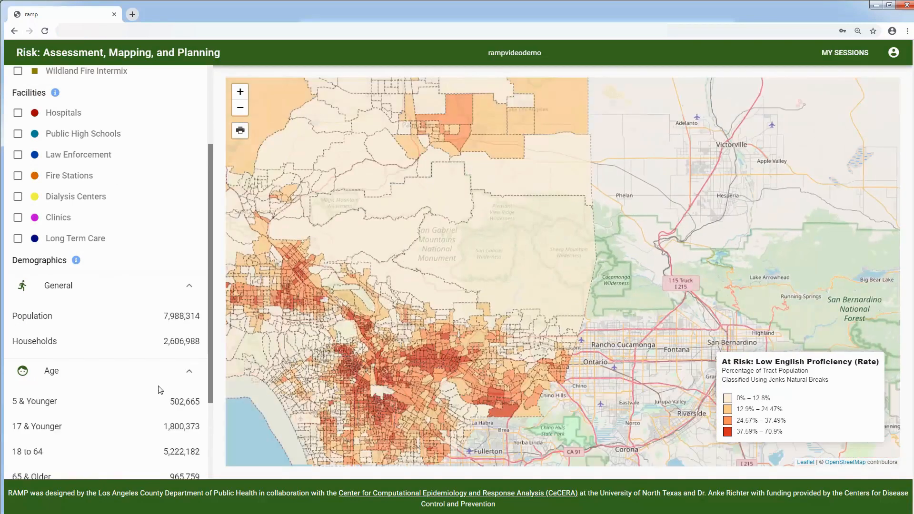
{"action": "scroll", "coordinate": [162, 388], "scroll_direction": "down", "scroll_amount": 2}
{"action": "scroll", "coordinate": [157, 395], "scroll_direction": "down", "scroll_amount": 1}
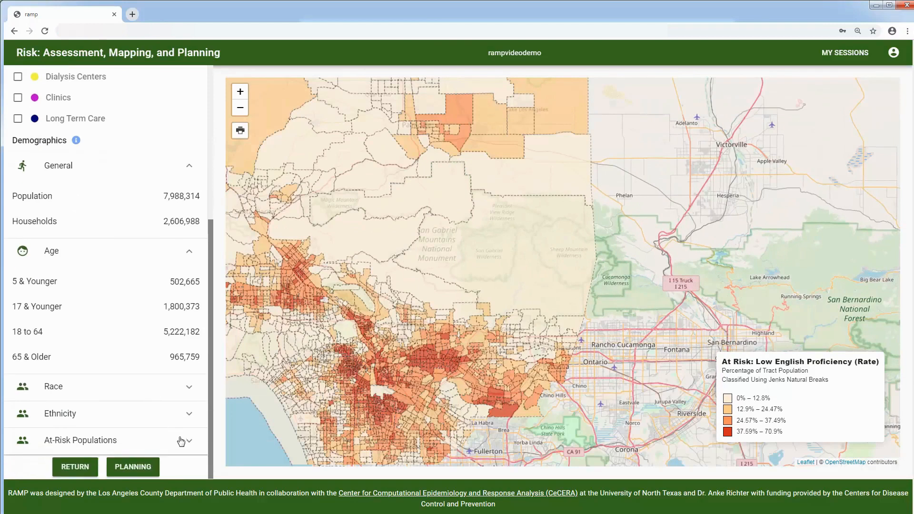
Step: Expand the Race breakdown for the mapped area
{"action": "left_click", "coordinate": [188, 390]}
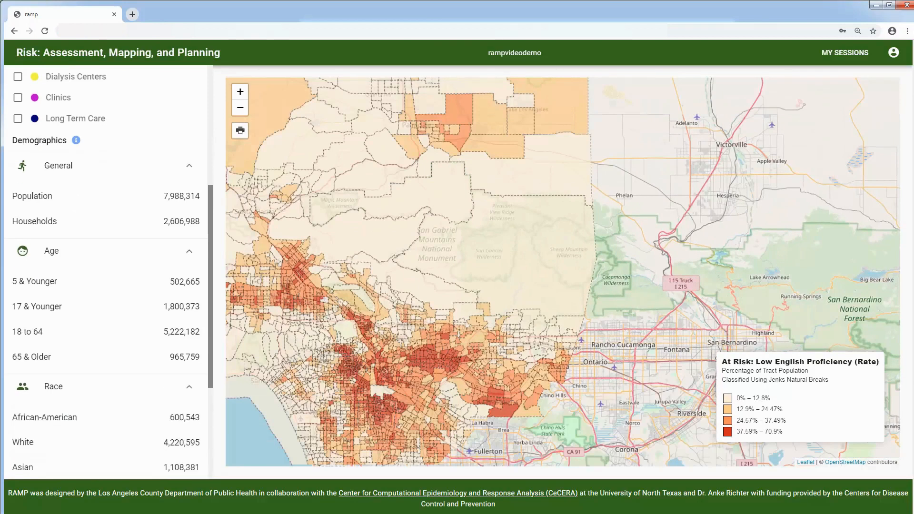
{"action": "scroll", "coordinate": [406, 361], "scroll_direction": "up", "scroll_amount": 1}
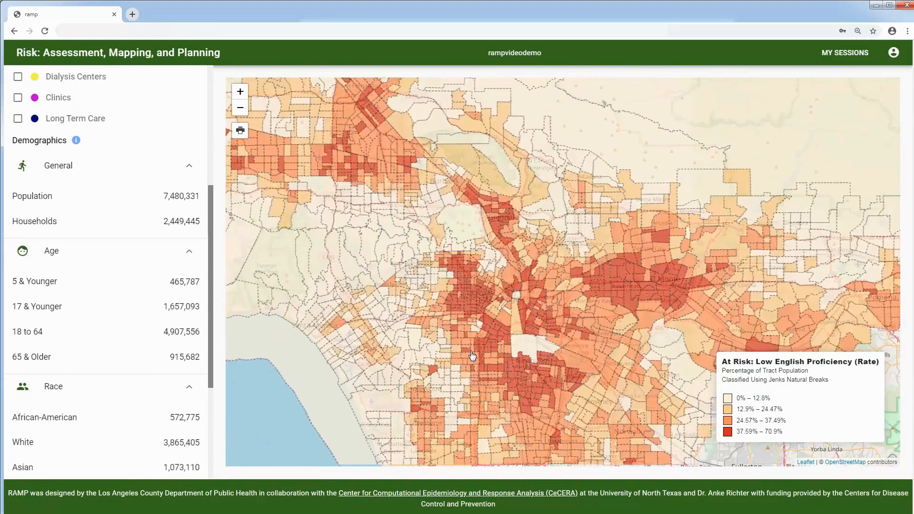
{"action": "scroll", "coordinate": [503, 354], "scroll_direction": "up", "scroll_amount": 1}
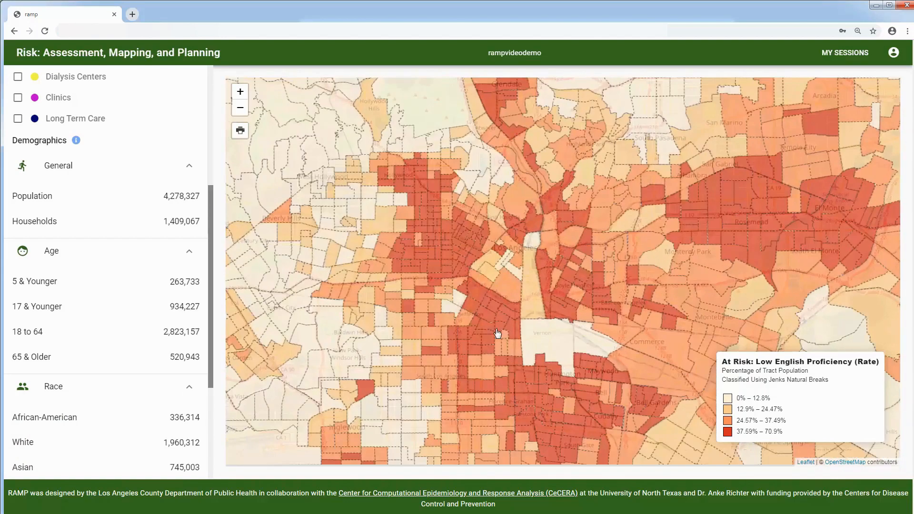
{"action": "scroll", "coordinate": [516, 249], "scroll_direction": "up", "scroll_amount": 1}
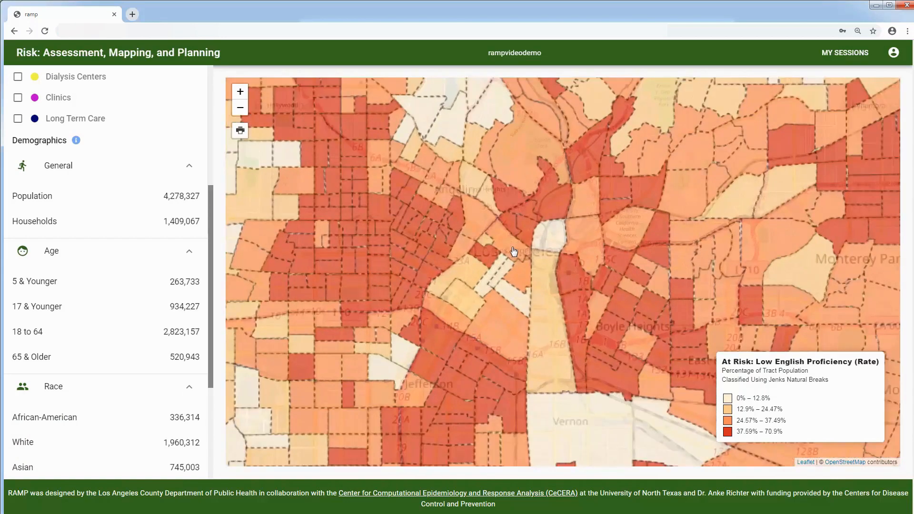
Step: Collapse the Race breakdown and bring up the Wildland Fire Planning page
{"action": "left_click_drag", "start_coordinate": [383, 327], "coordinate": [469, 332]}
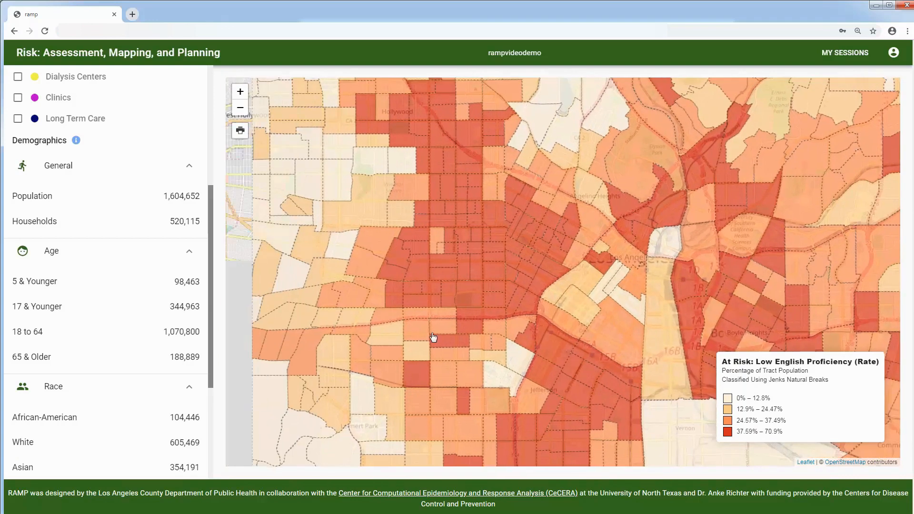
{"action": "scroll", "coordinate": [108, 292], "scroll_direction": "down", "scroll_amount": 4}
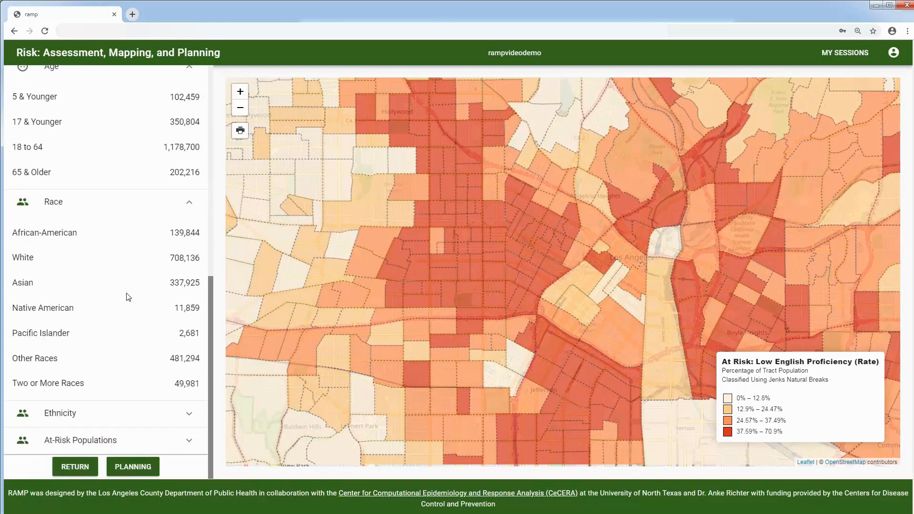
{"action": "left_click", "coordinate": [187, 205]}
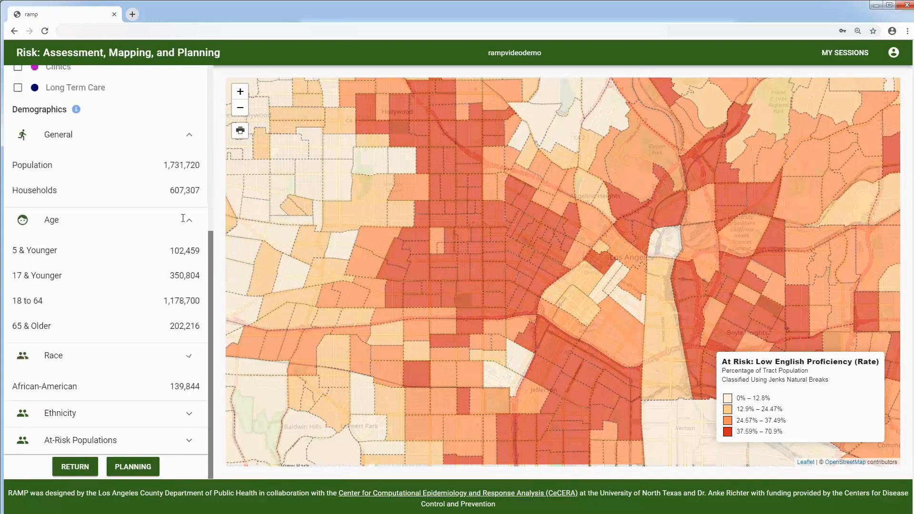
{"action": "left_click", "coordinate": [136, 467]}
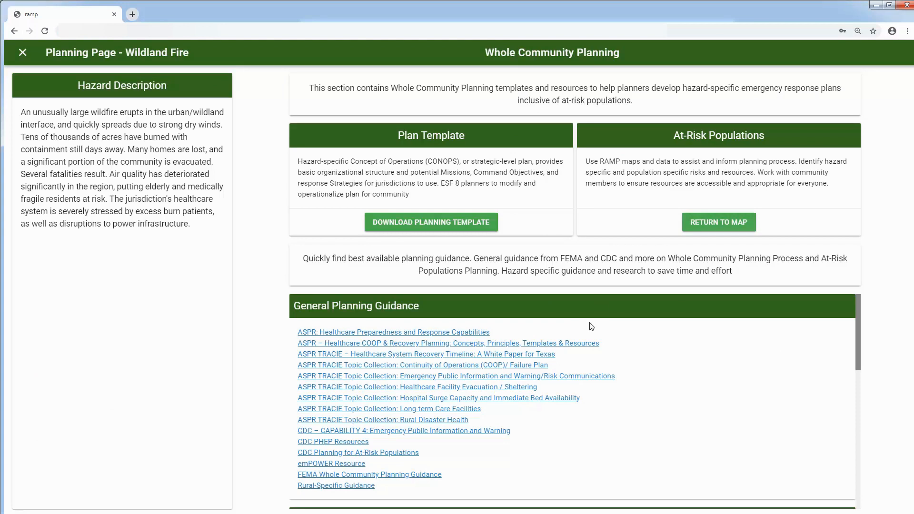
Step: Open FEMA Whole Community Planning Guidance and CDC Planning for At-Risk Populations in new tabs
{"action": "scroll", "coordinate": [589, 326], "scroll_direction": "down", "scroll_amount": 1}
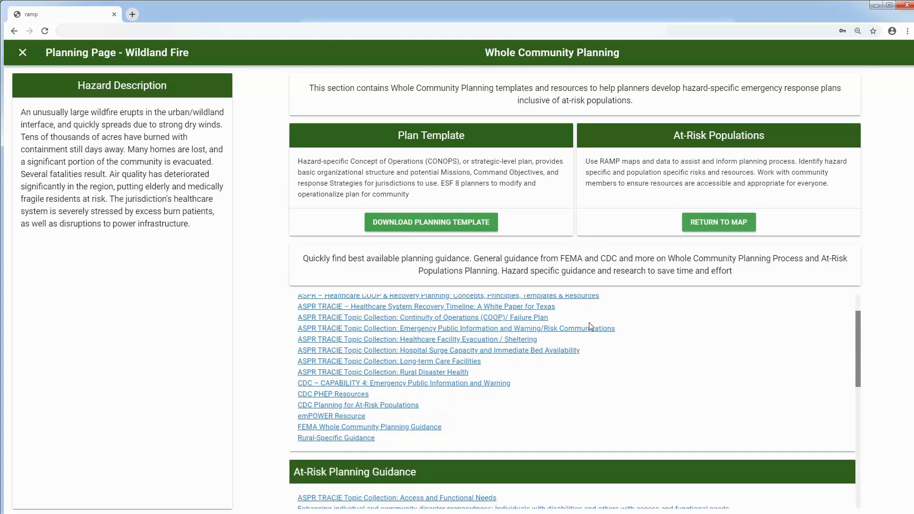
{"action": "scroll", "coordinate": [589, 321], "scroll_direction": "up", "scroll_amount": 1}
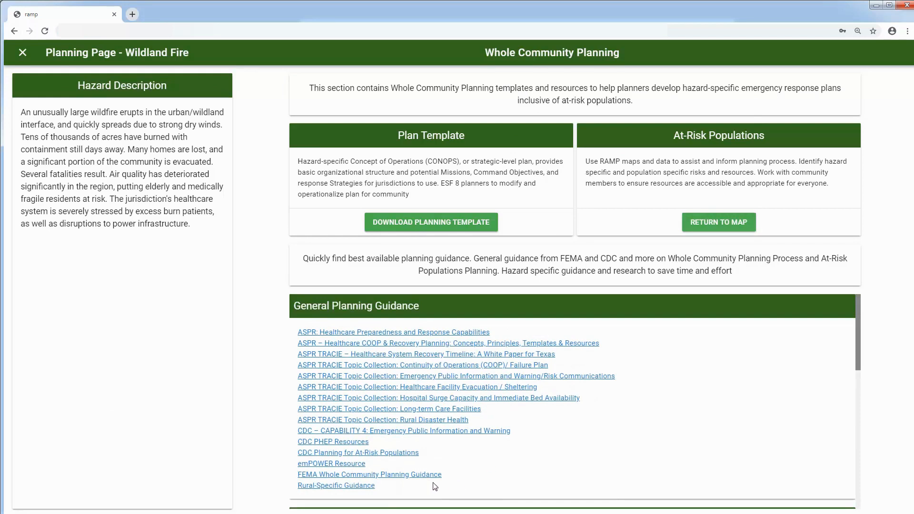
{"action": "right_click", "coordinate": [415, 475]}
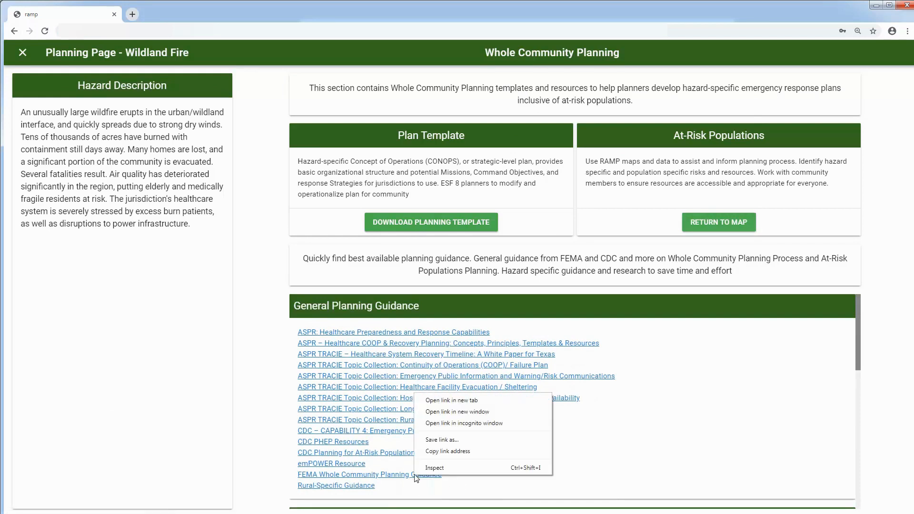
{"action": "left_click", "coordinate": [481, 403]}
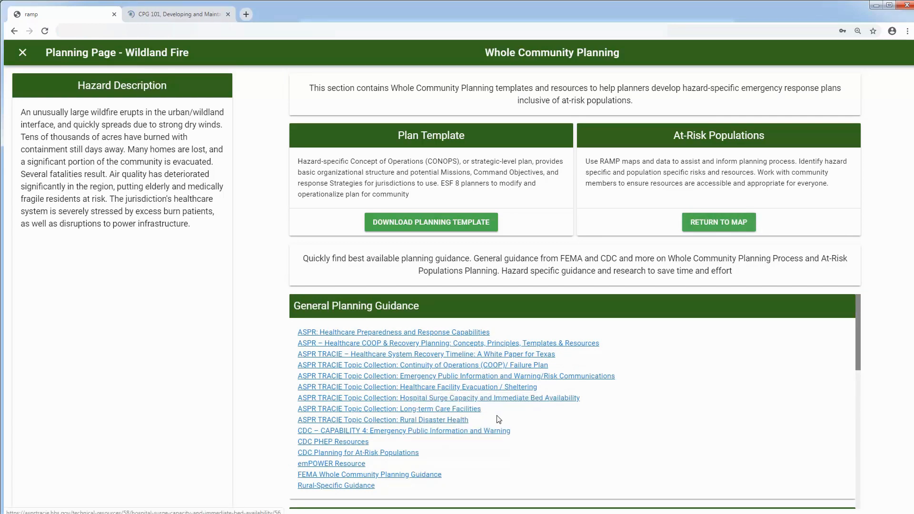
{"action": "right_click", "coordinate": [405, 455]}
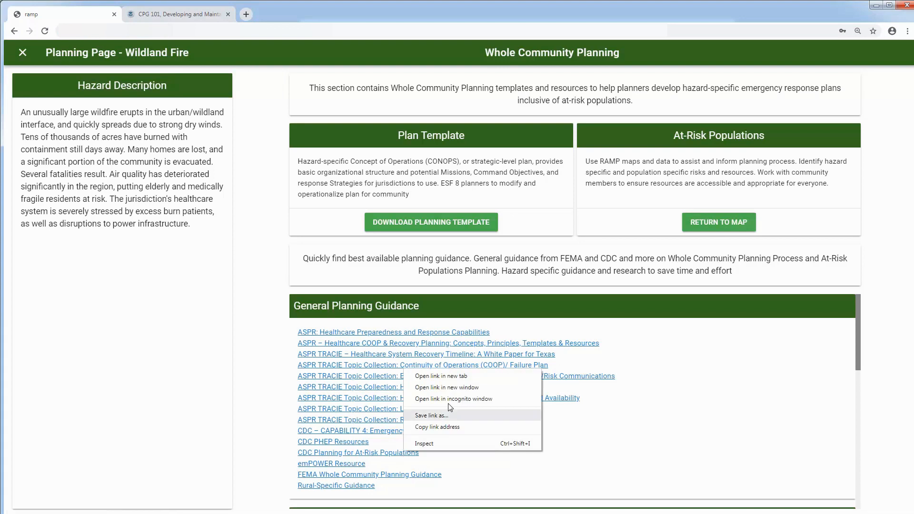
{"action": "left_click", "coordinate": [456, 374]}
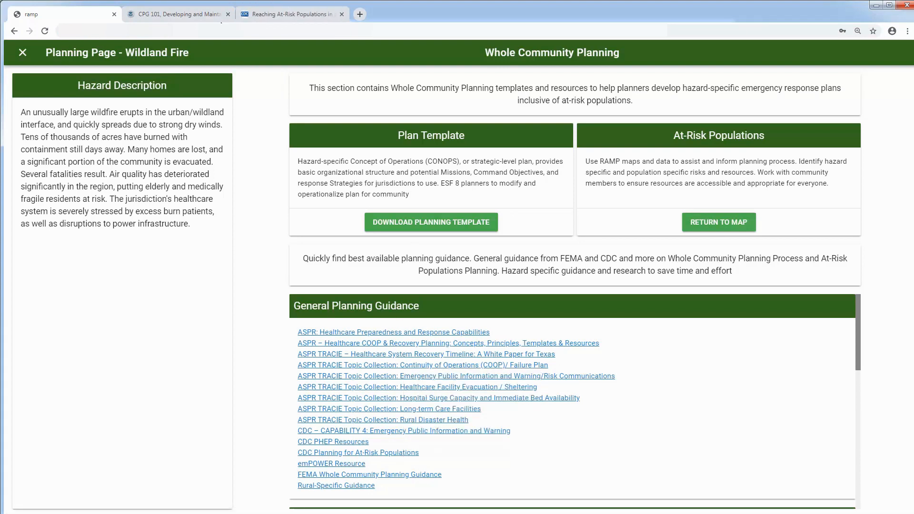
Step: Look over the FEMA CPG 101 and CDC at-risk tabs, then return to RAMP
{"action": "left_click", "coordinate": [180, 15]}
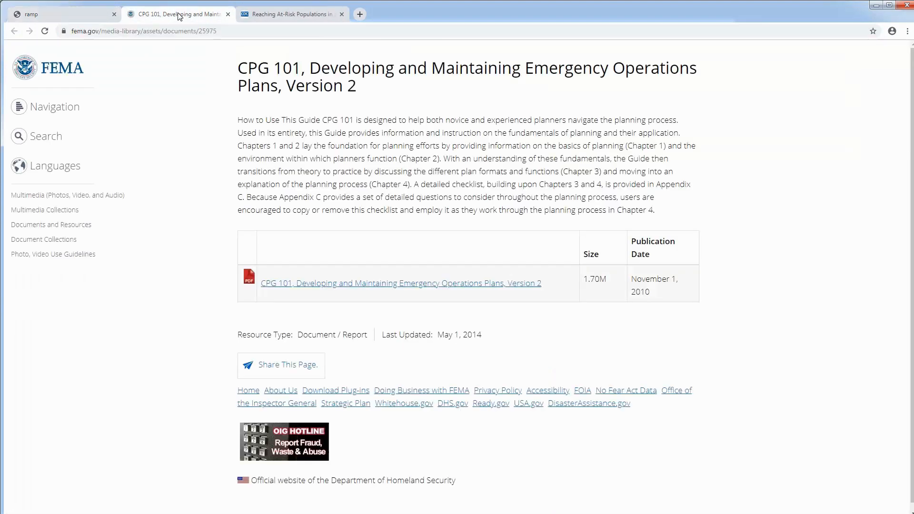
{"action": "left_click", "coordinate": [281, 15]}
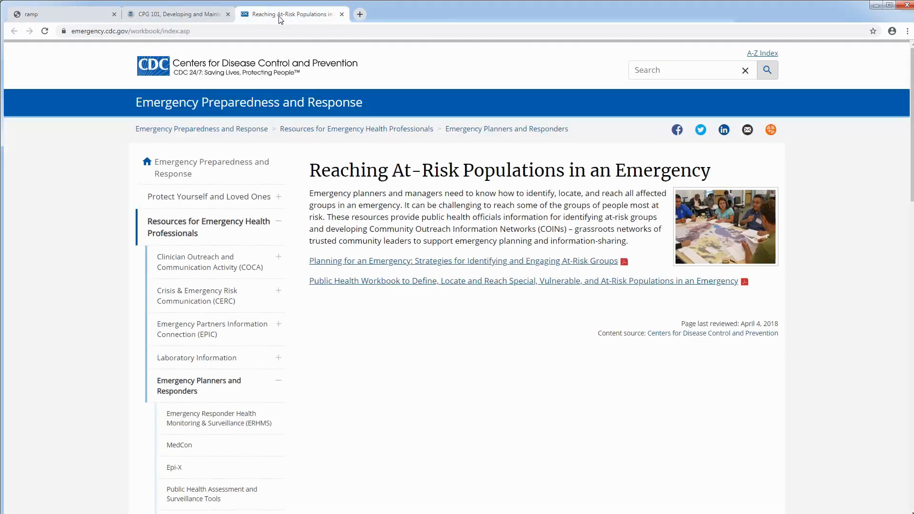
{"action": "left_click", "coordinate": [67, 19]}
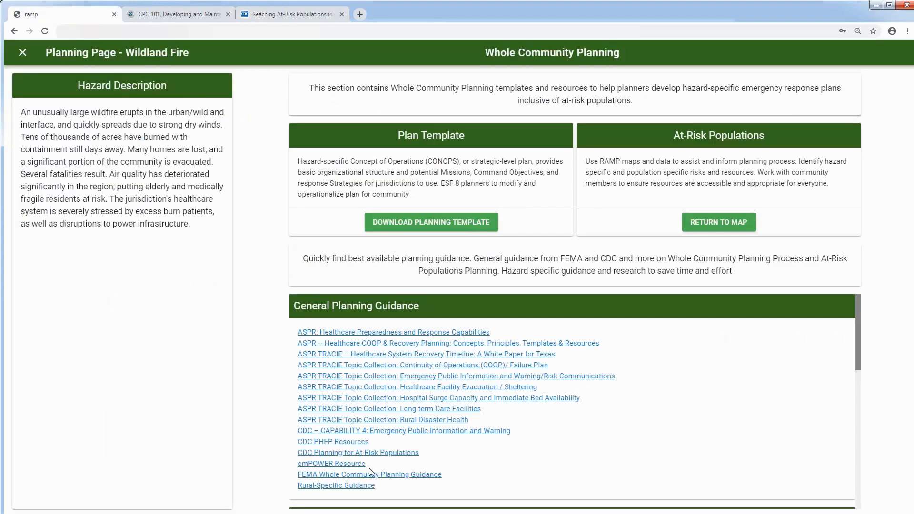
Step: Open the emPOWER Resource in a new tab, read it, then return to RAMP
{"action": "right_click", "coordinate": [340, 464]}
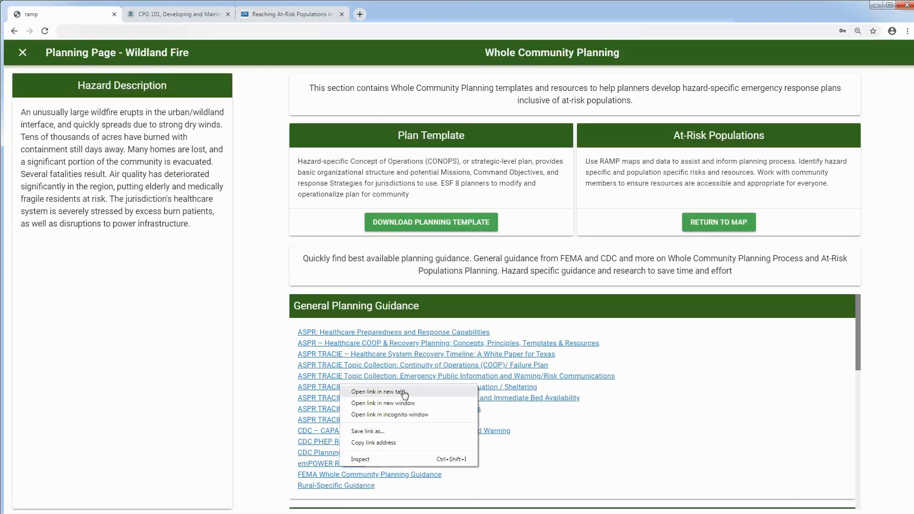
{"action": "left_click", "coordinate": [378, 392]}
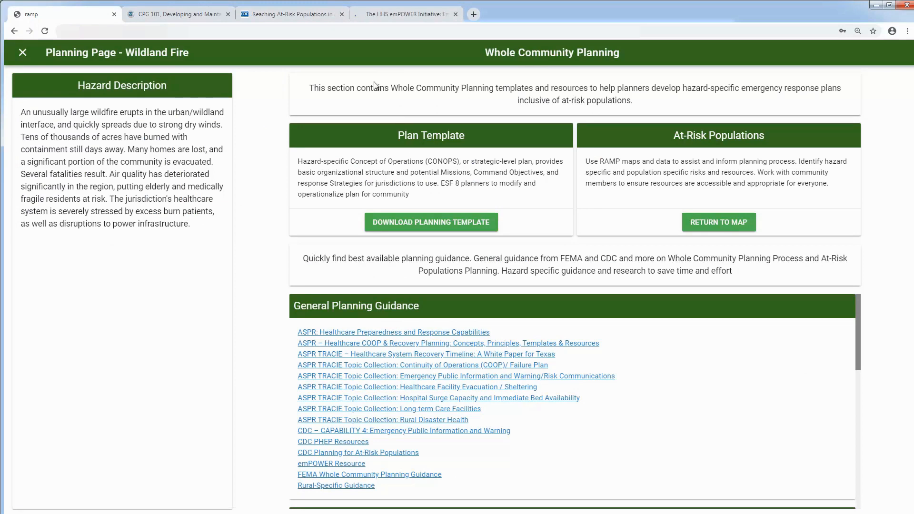
{"action": "left_click", "coordinate": [400, 15]}
{"action": "scroll", "coordinate": [532, 233], "scroll_direction": "down", "scroll_amount": 1}
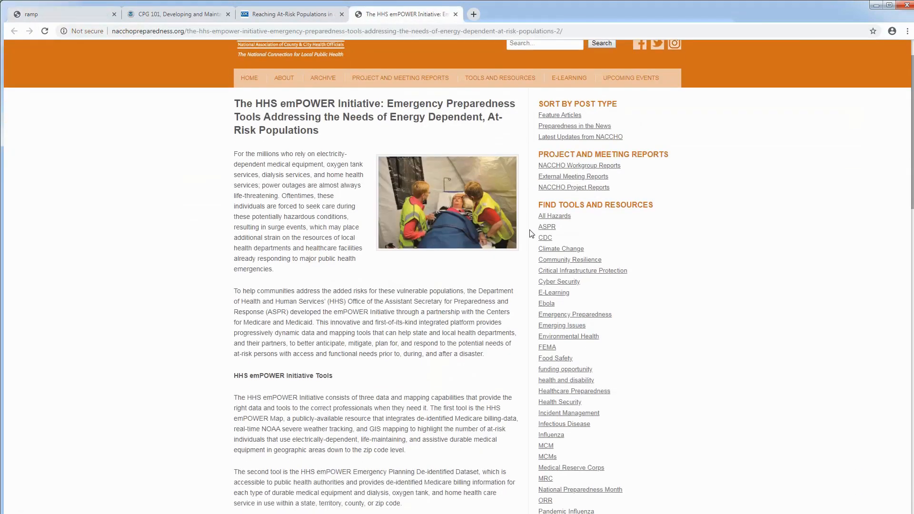
{"action": "scroll", "coordinate": [527, 233], "scroll_direction": "down", "scroll_amount": 1}
{"action": "left_click", "coordinate": [57, 13]}
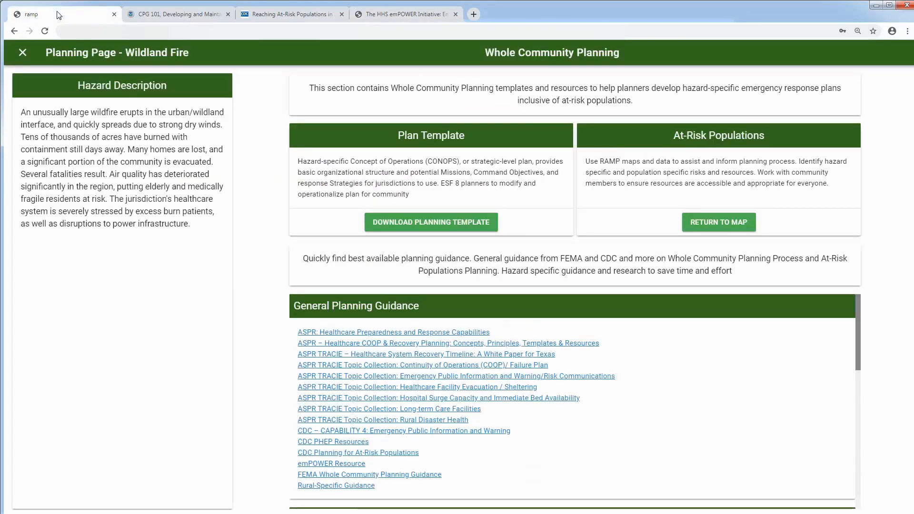
Step: Open the Santa Barbara County Thomas Fire after-action report link in a new tab
{"action": "scroll", "coordinate": [571, 357], "scroll_direction": "down", "scroll_amount": 2}
{"action": "scroll", "coordinate": [574, 367], "scroll_direction": "down", "scroll_amount": 5}
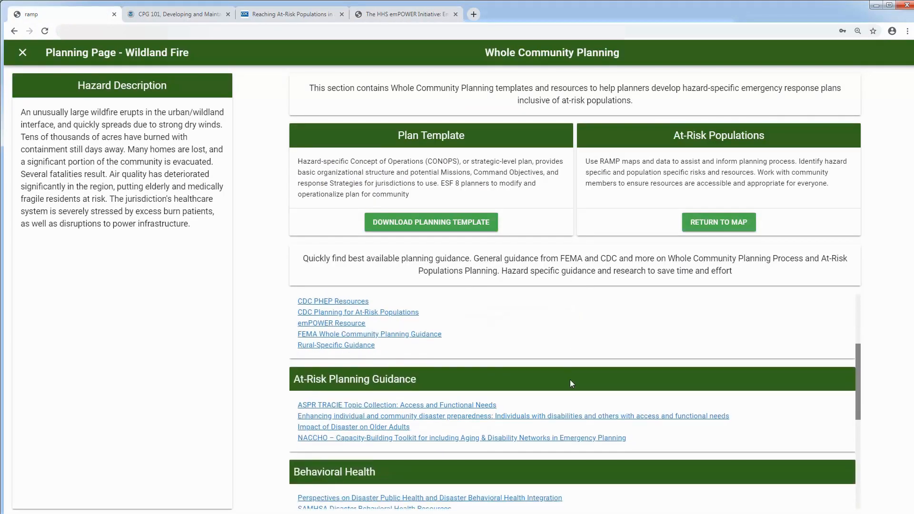
{"action": "scroll", "coordinate": [566, 413], "scroll_direction": "down", "scroll_amount": 1}
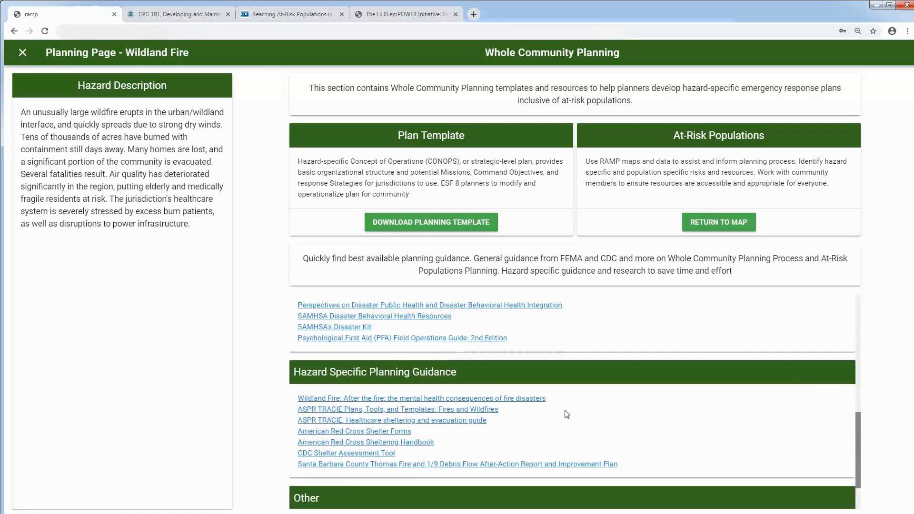
{"action": "scroll", "coordinate": [566, 414], "scroll_direction": "down", "scroll_amount": 1}
{"action": "right_click", "coordinate": [551, 418]}
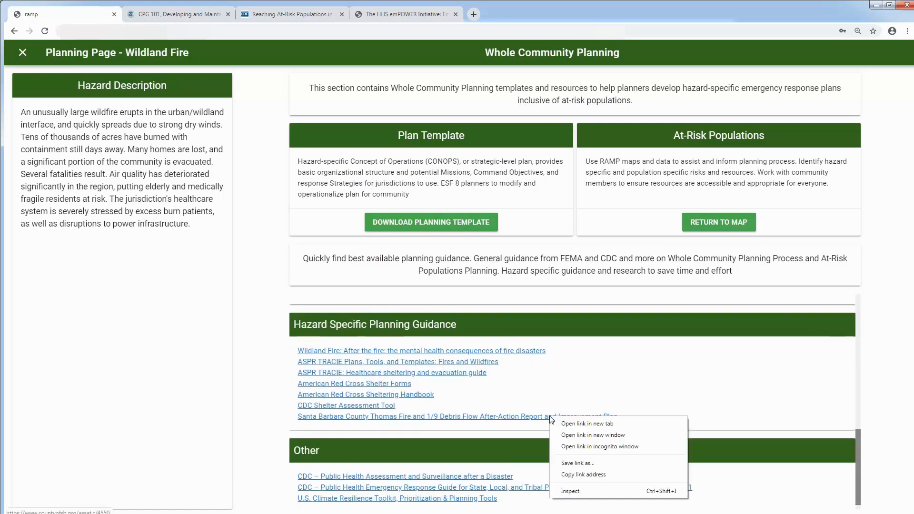
{"action": "left_click", "coordinate": [577, 424]}
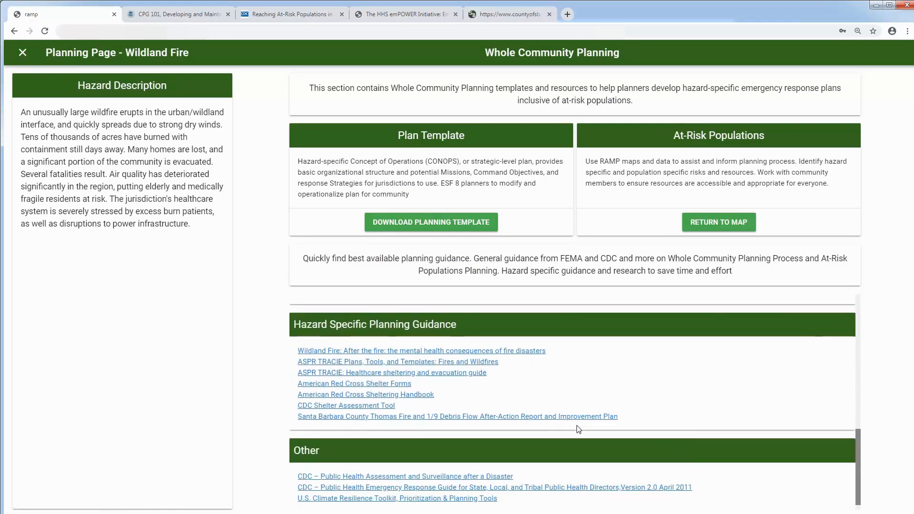
Step: Scroll through the Thomas Fire after-action report PDF, then return to the planning page
{"action": "left_click", "coordinate": [504, 9]}
{"action": "scroll", "coordinate": [528, 278], "scroll_direction": "down", "scroll_amount": 5}
{"action": "scroll", "coordinate": [484, 339], "scroll_direction": "down", "scroll_amount": 2}
{"action": "left_click", "coordinate": [75, 10]}
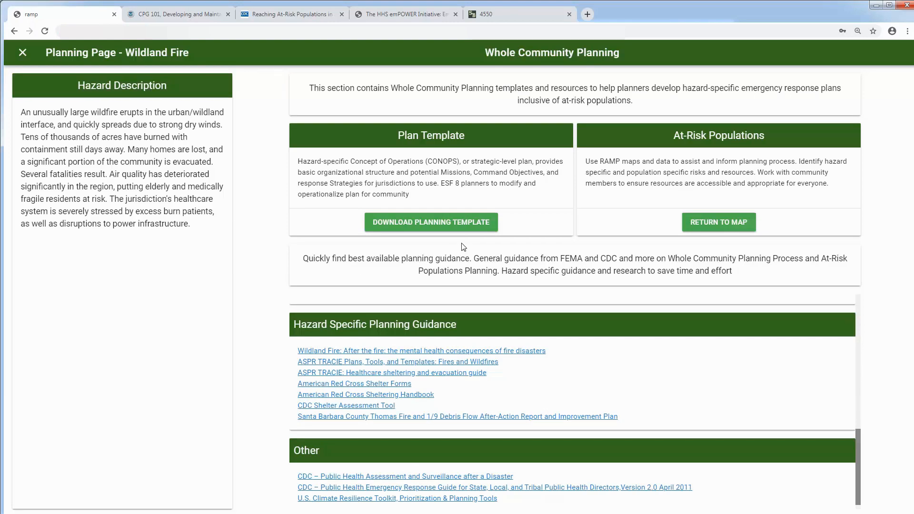
Step: Download the CONOPS template and jump through Introduction, Planning Scenario, Whole Community Profile and Mission Areas
{"action": "left_click", "coordinate": [429, 222]}
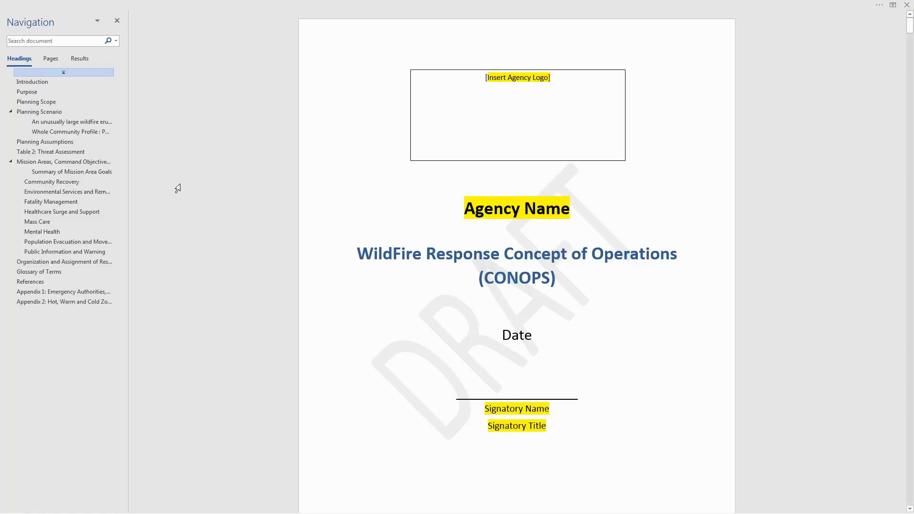
{"action": "left_click", "coordinate": [47, 81]}
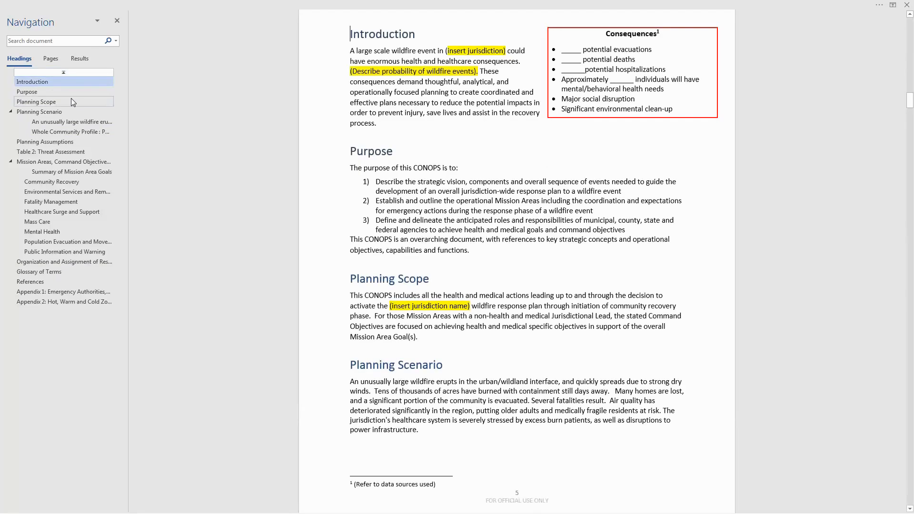
{"action": "left_click", "coordinate": [43, 113]}
{"action": "left_click", "coordinate": [71, 131]}
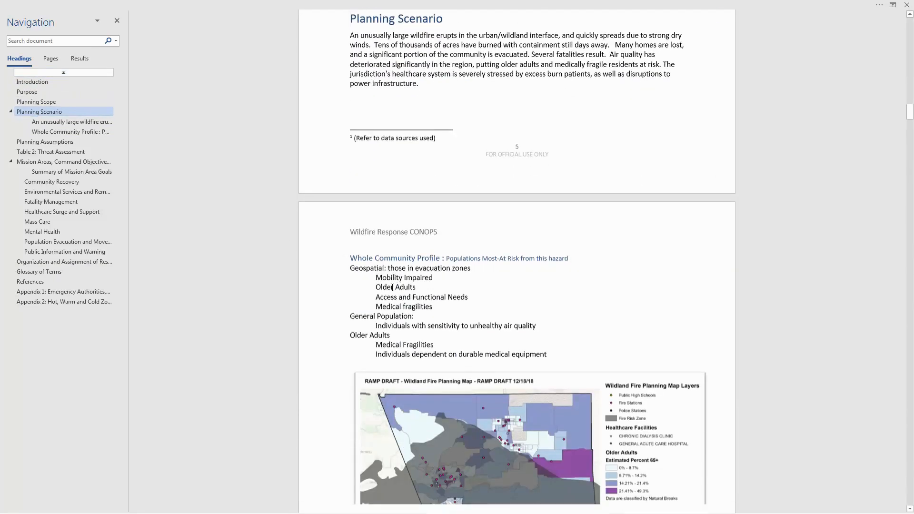
{"action": "left_click", "coordinate": [78, 161]}
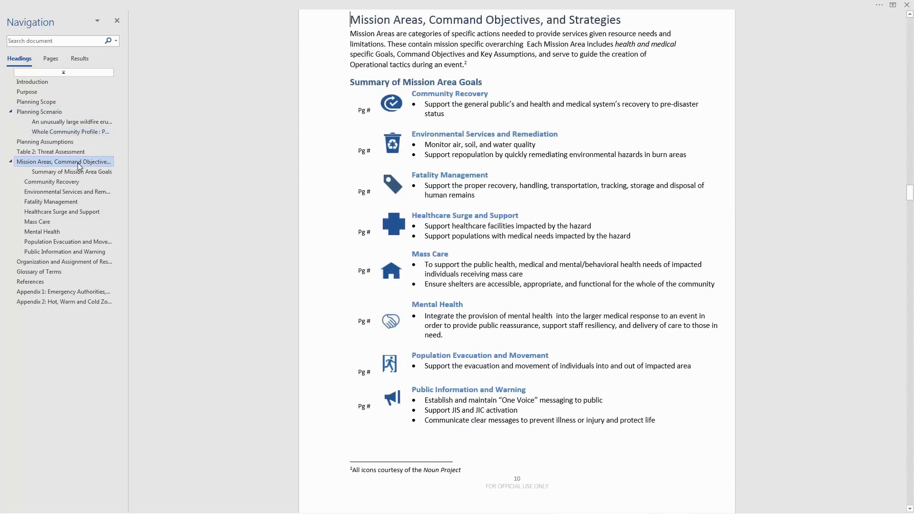
Step: Review the Mass Care, Public Information and Warning, and Environmental Services and Remediation sections
{"action": "left_click", "coordinate": [53, 220]}
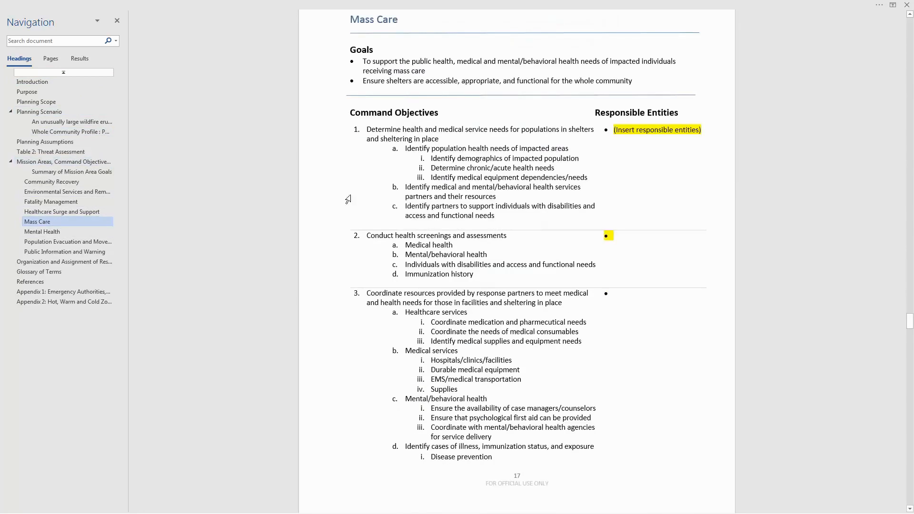
{"action": "scroll", "coordinate": [390, 106], "scroll_direction": "up", "scroll_amount": 1}
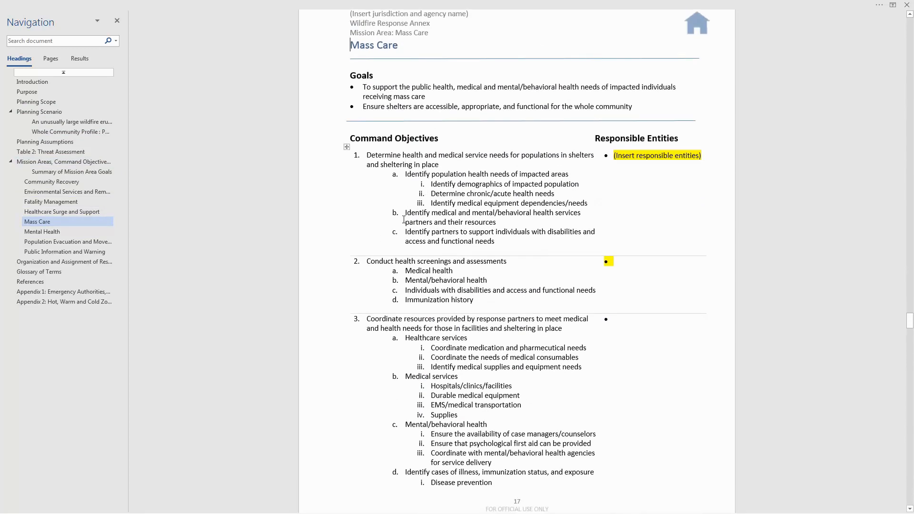
{"action": "left_click", "coordinate": [68, 253]}
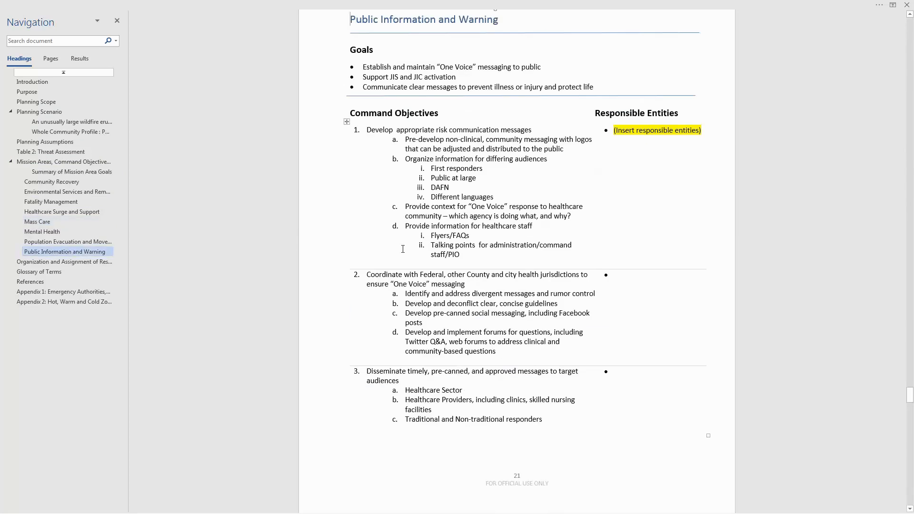
{"action": "scroll", "coordinate": [402, 249], "scroll_direction": "up", "scroll_amount": 2}
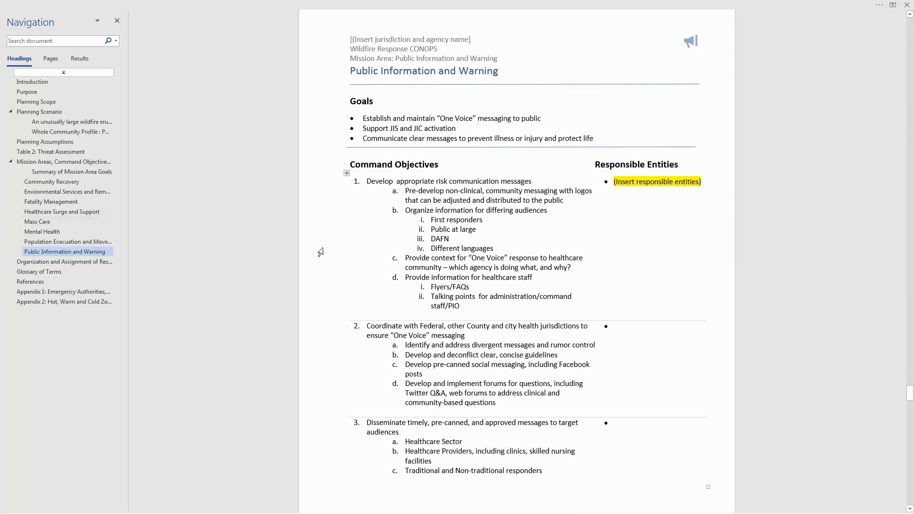
{"action": "left_click", "coordinate": [88, 189]}
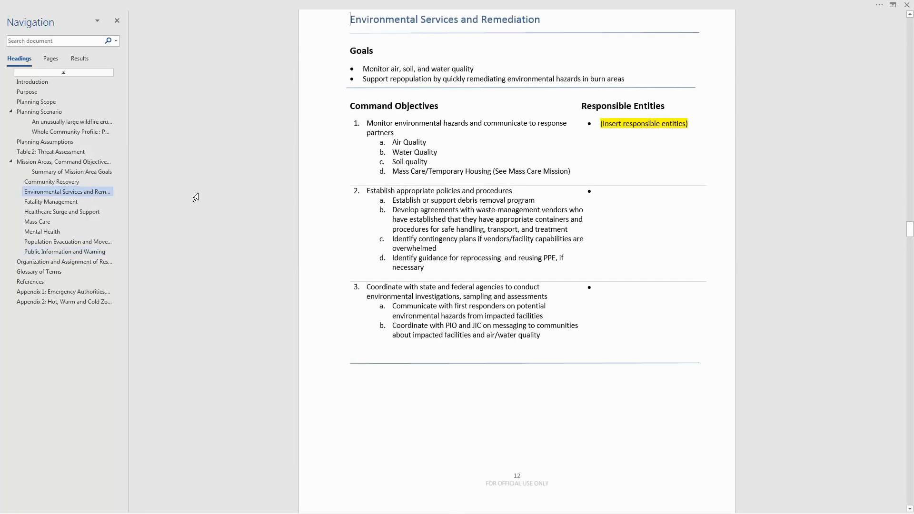